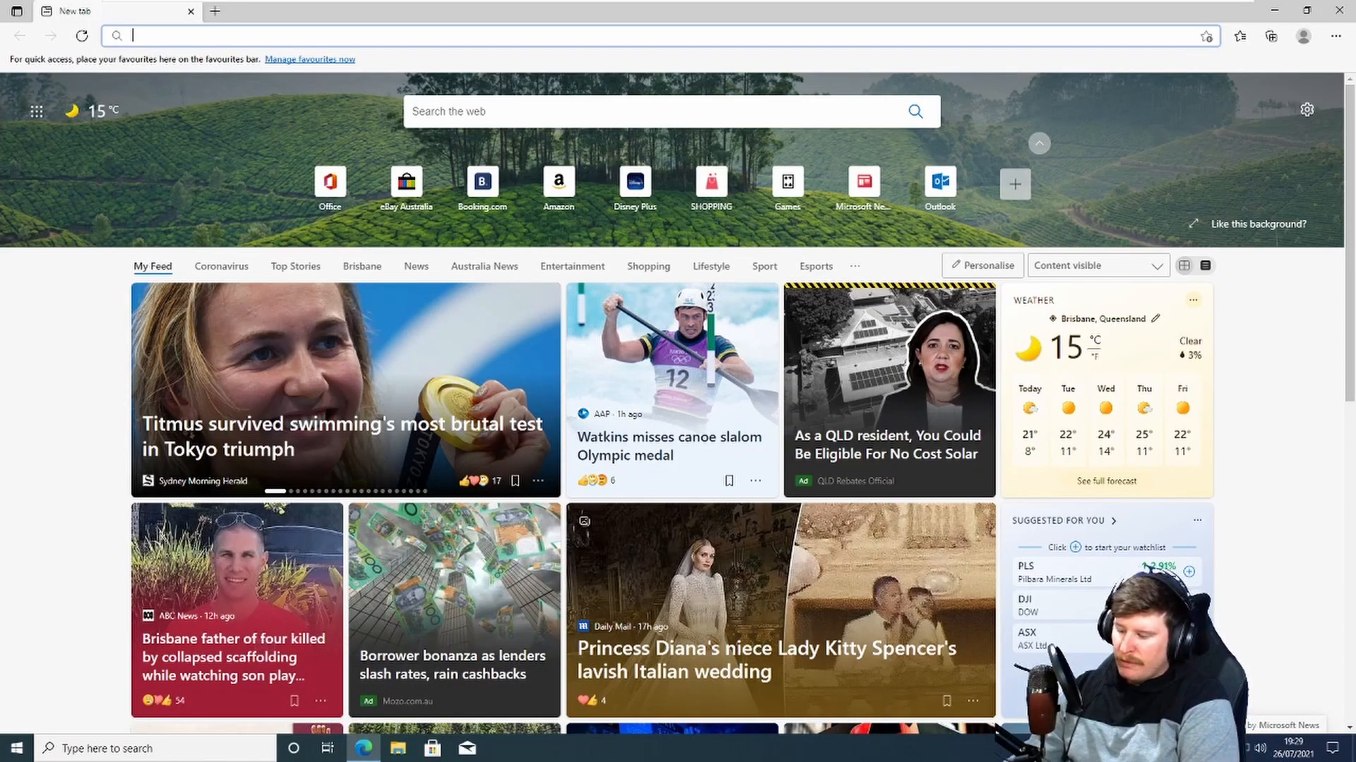
Step: Search the web for vmware player in a new browser tab
text(vwea)
key(BackSpace)
key(BackSpace)
key(BackSpace)
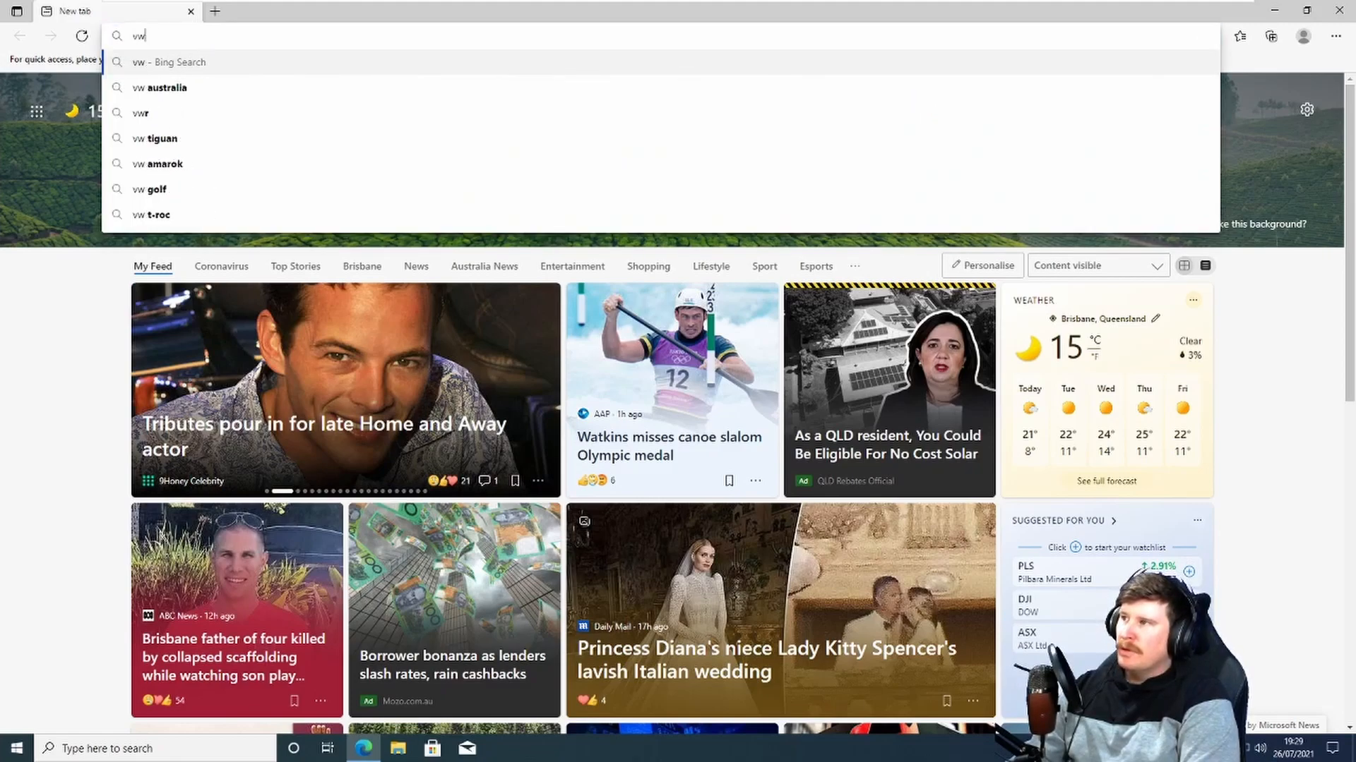
text(mware)
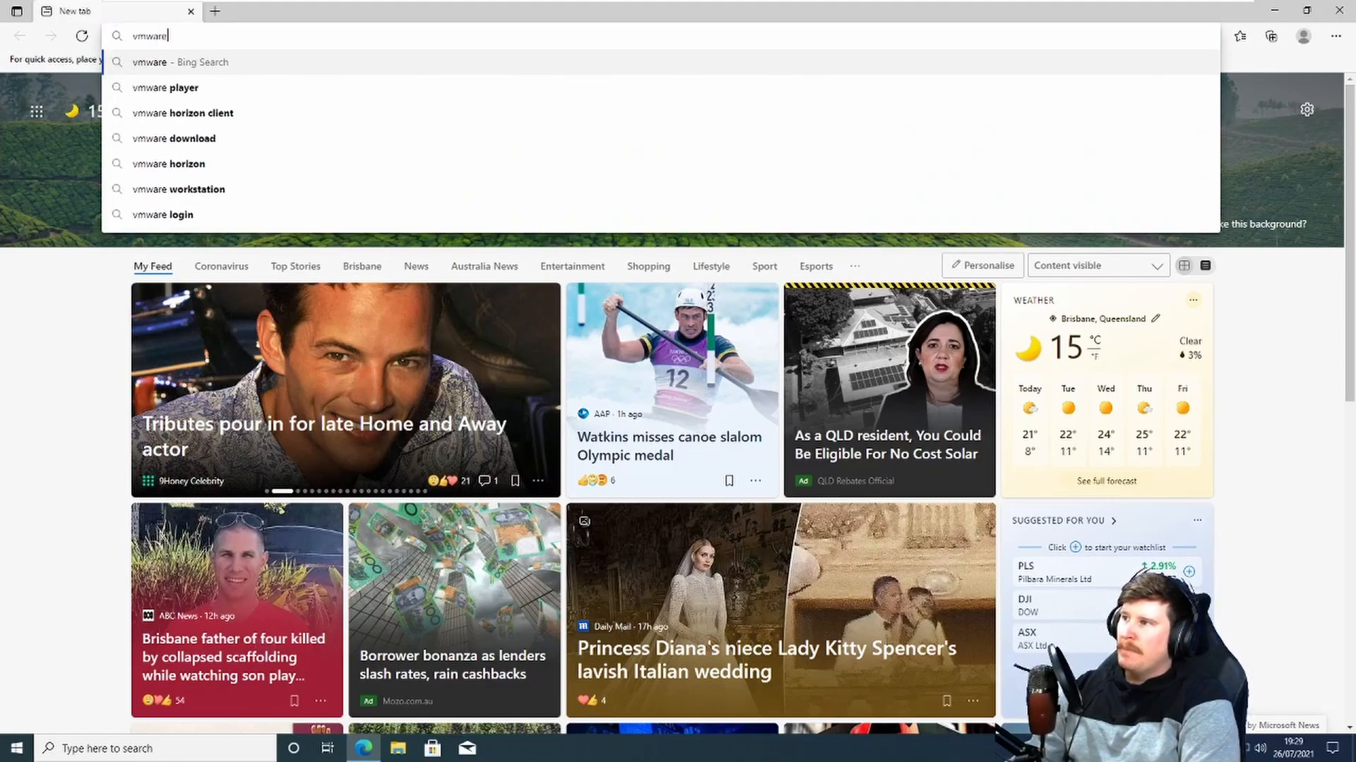
text( l)
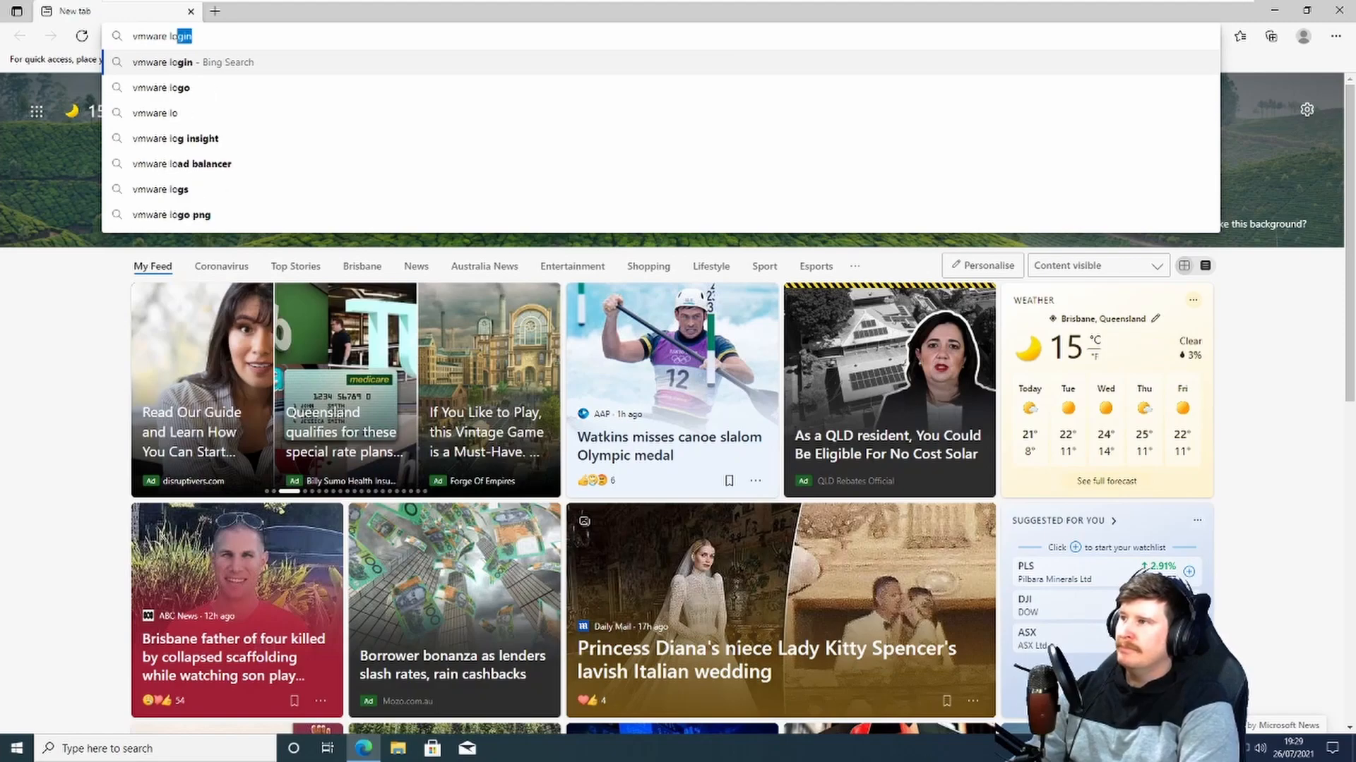
key(BackSpace)
text(player)
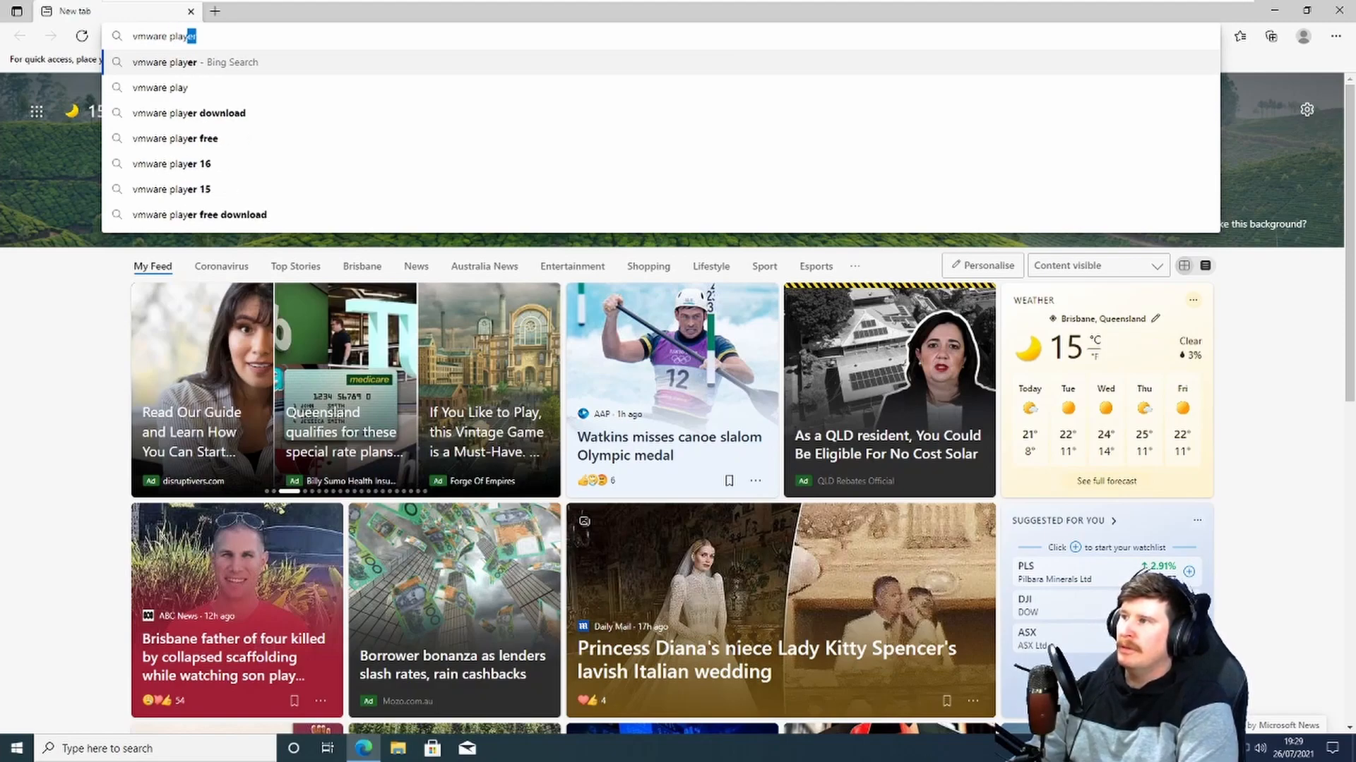
key(Return)
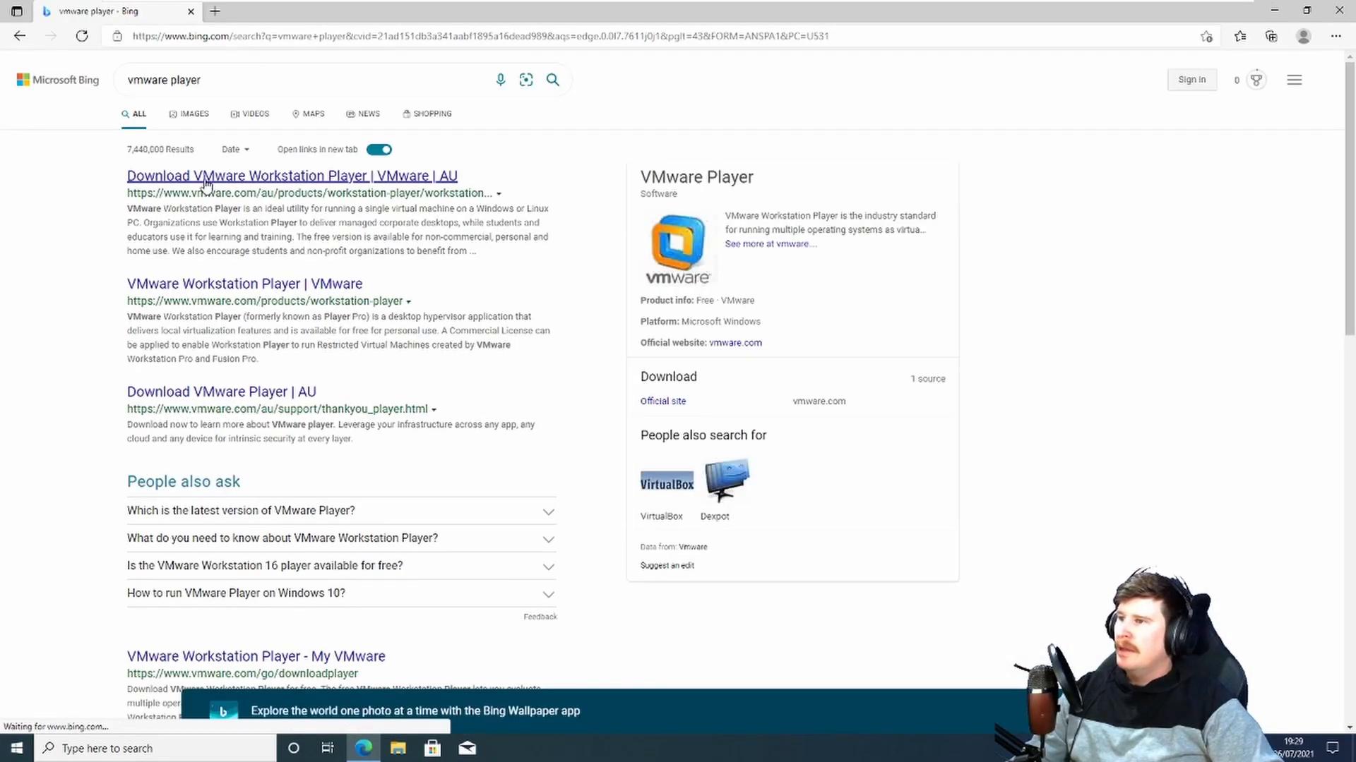
Step: Open the VMware Workstation Player download page and start the Workstation 16.0 Player for Windows download
click(216, 182)
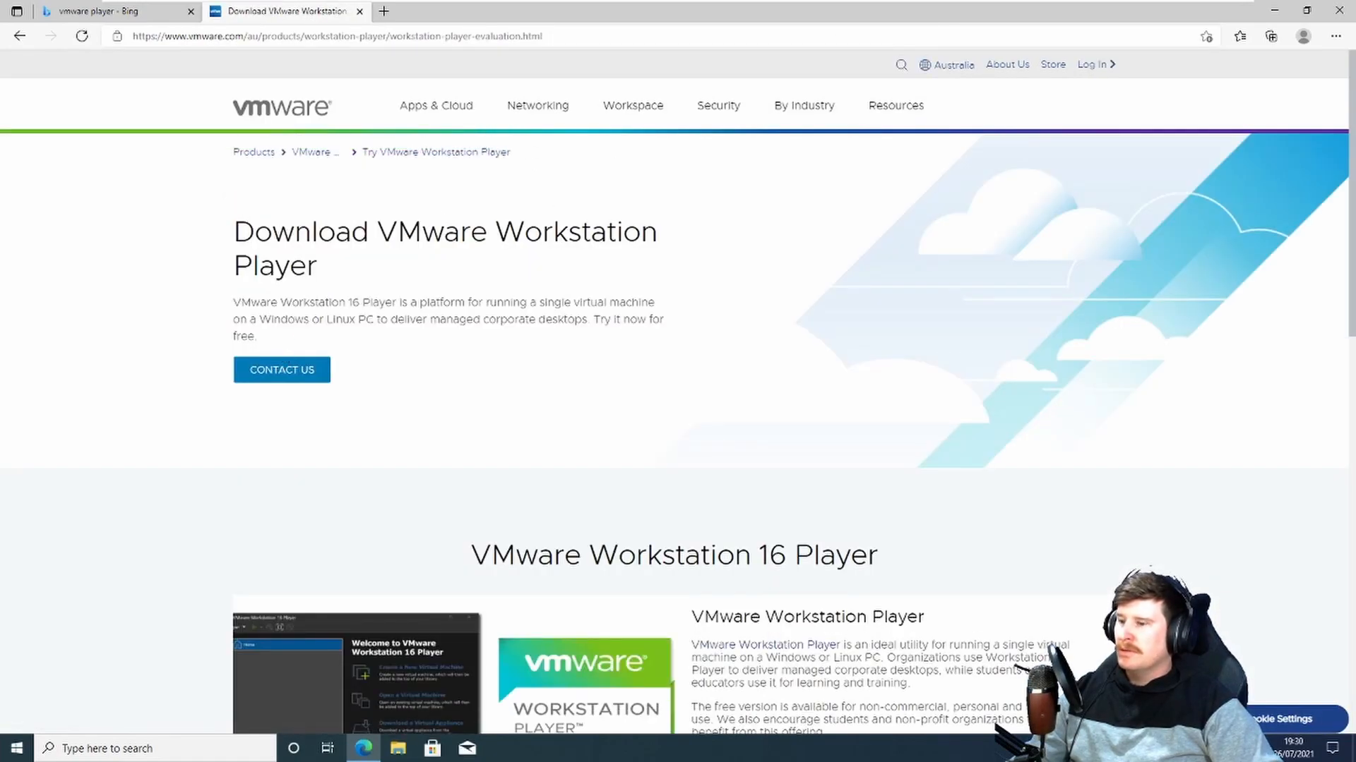
scroll(427, 332, down, 7)
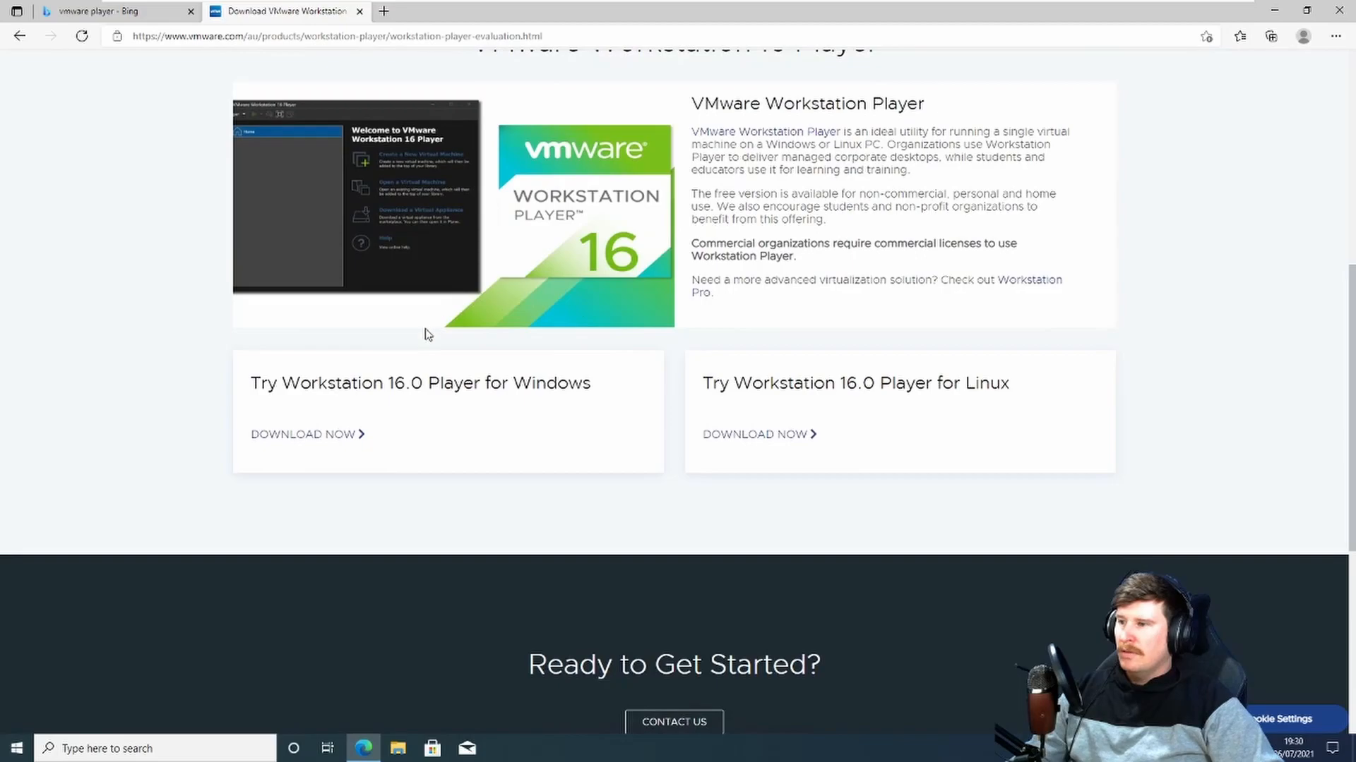
click(330, 440)
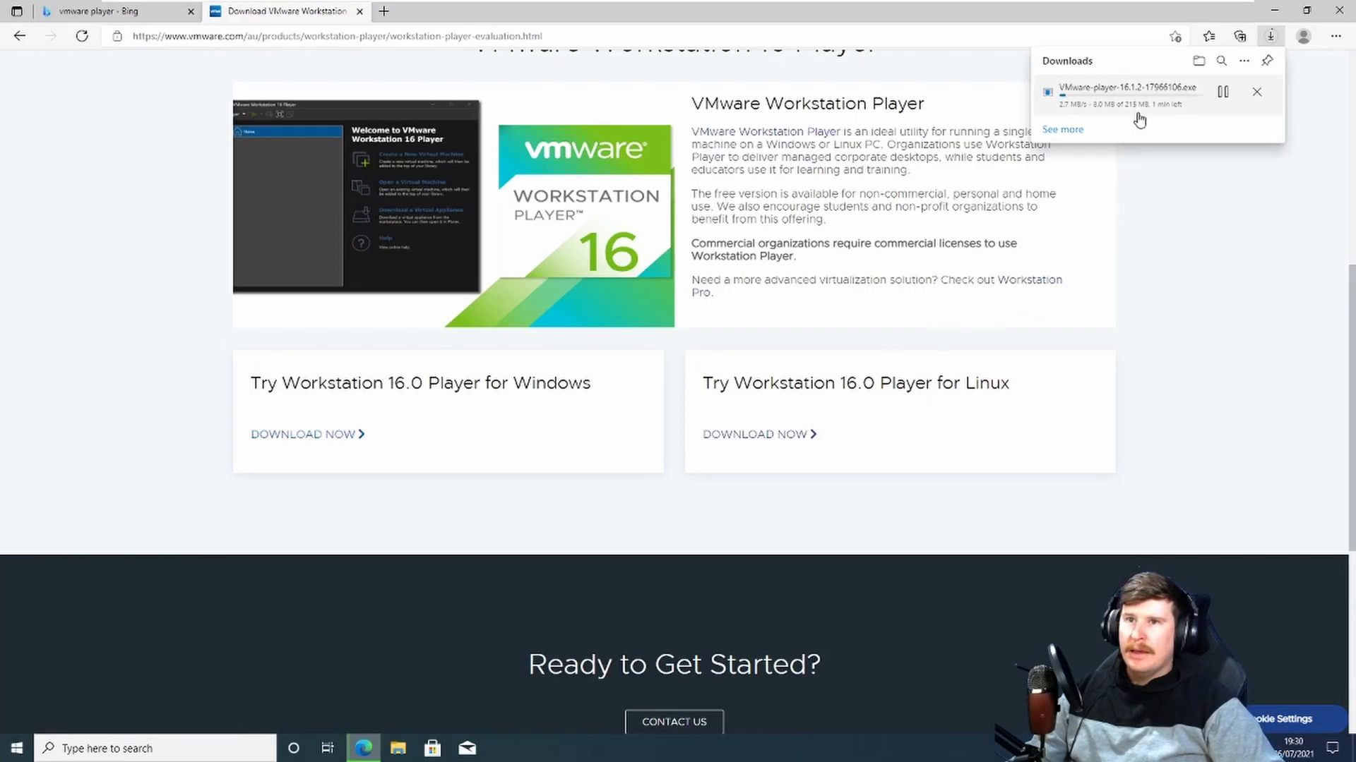
Step: Open a new tab and search the web for metasploitable2
click(382, 12)
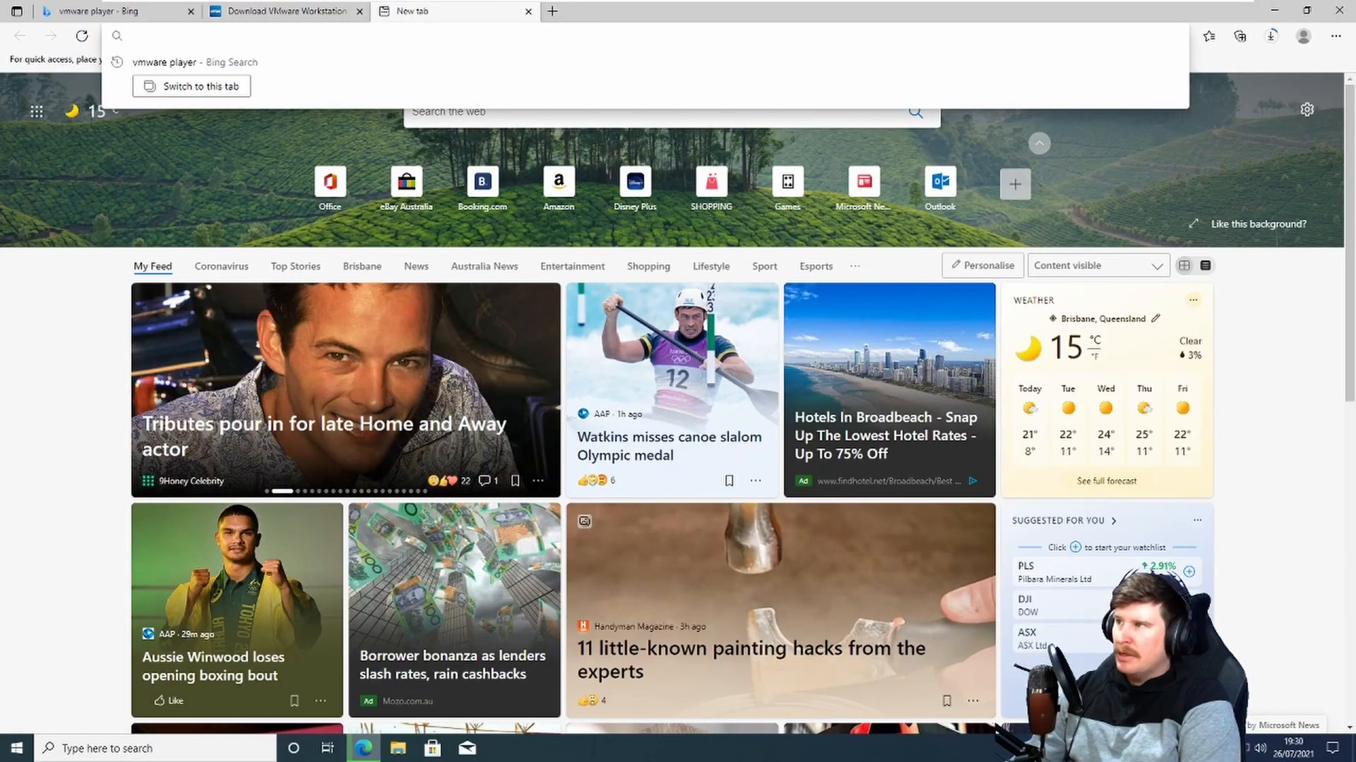
text(metwa)
key(BackSpace)
key(BackSpace)
text(a)
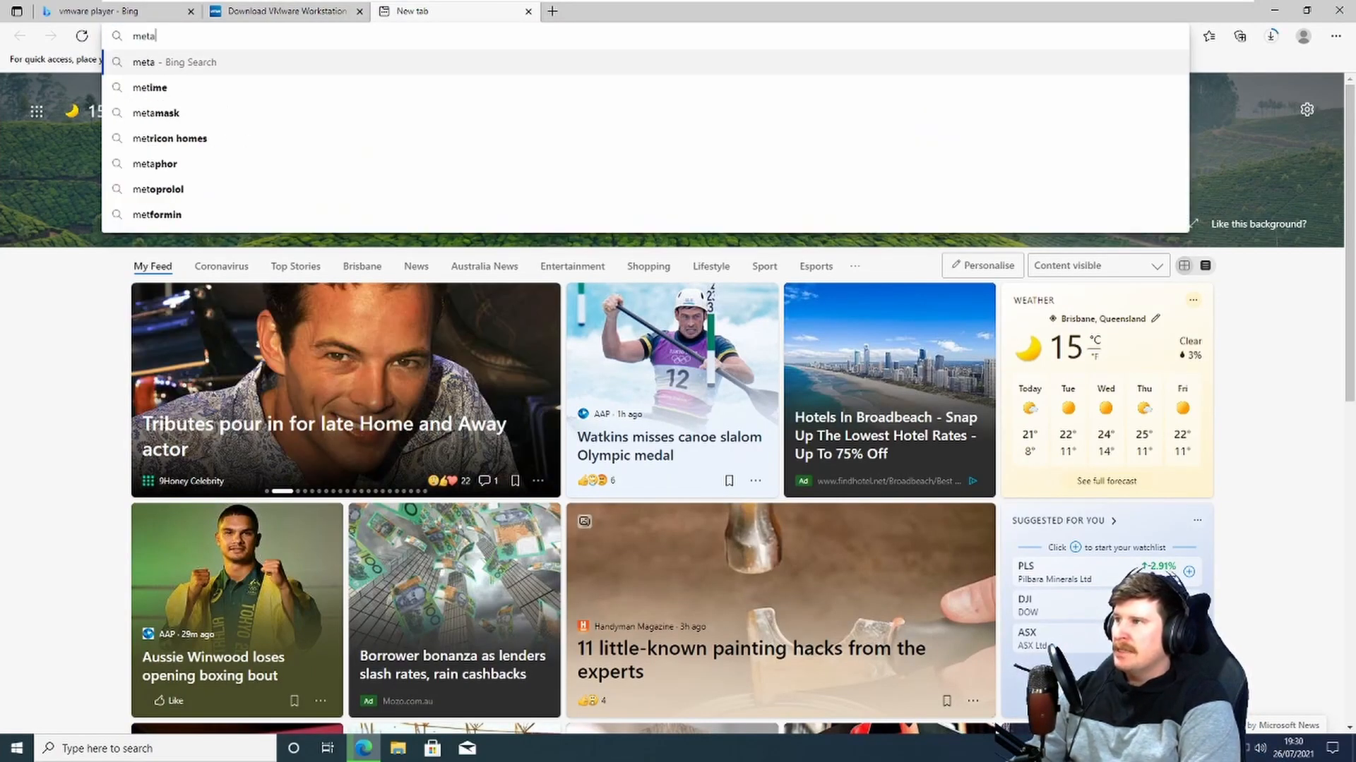
text(sploitable2)
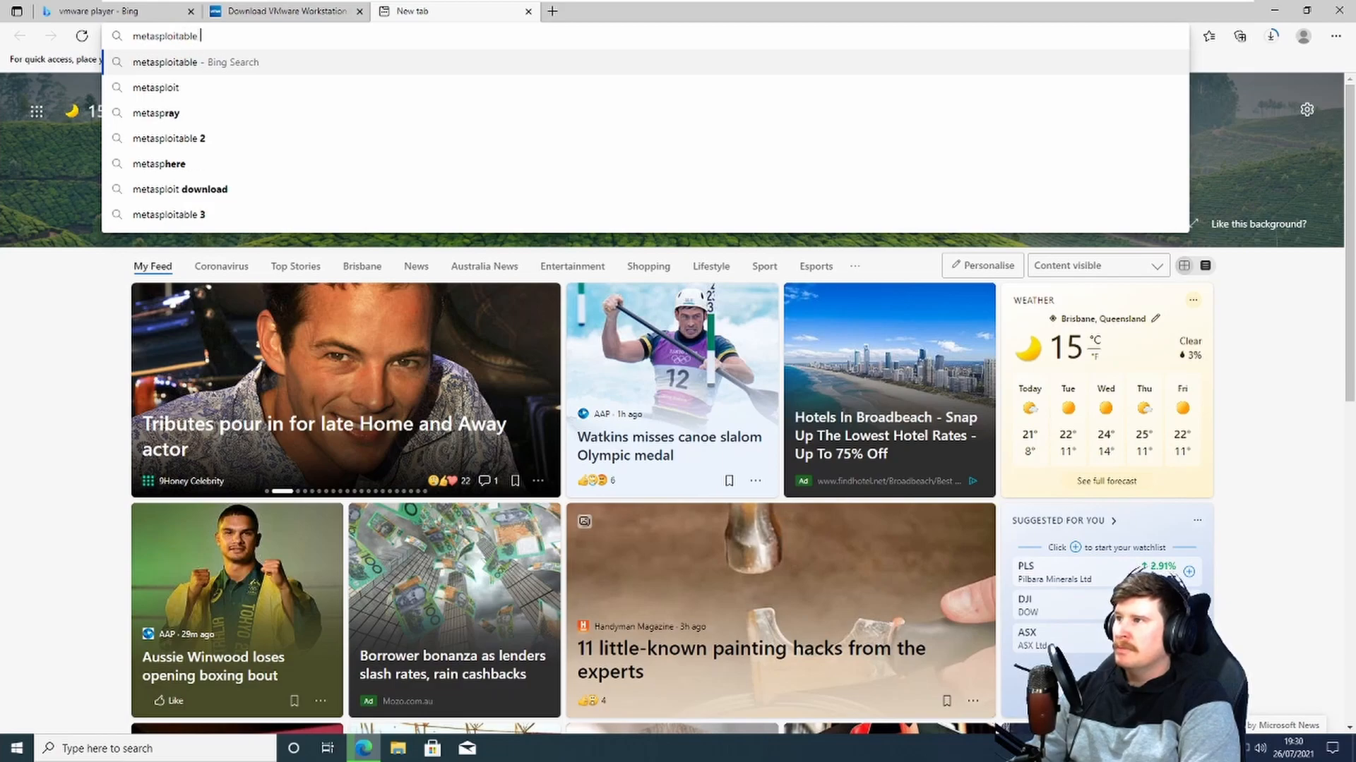
key(Return)
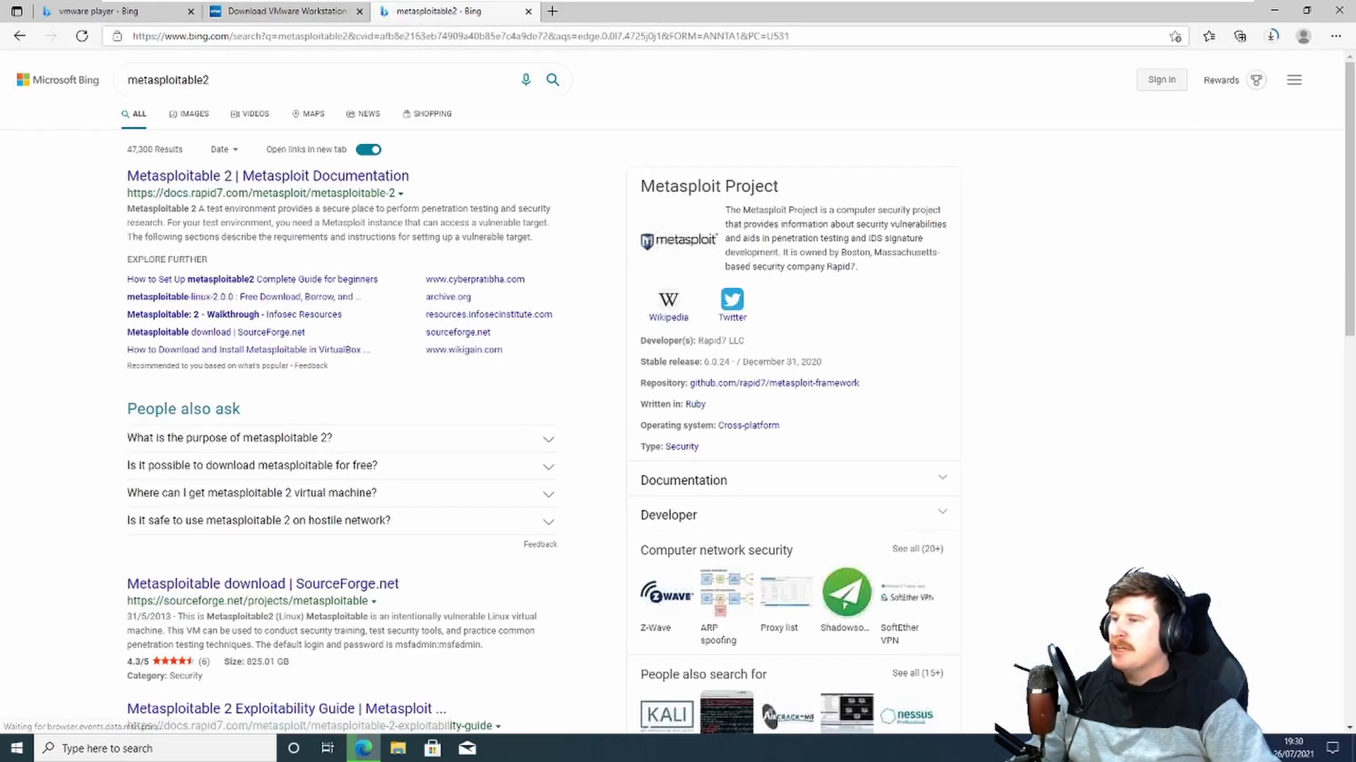
Step: Open the Metasploitable project page on SourceForge and start its download
click(222, 178)
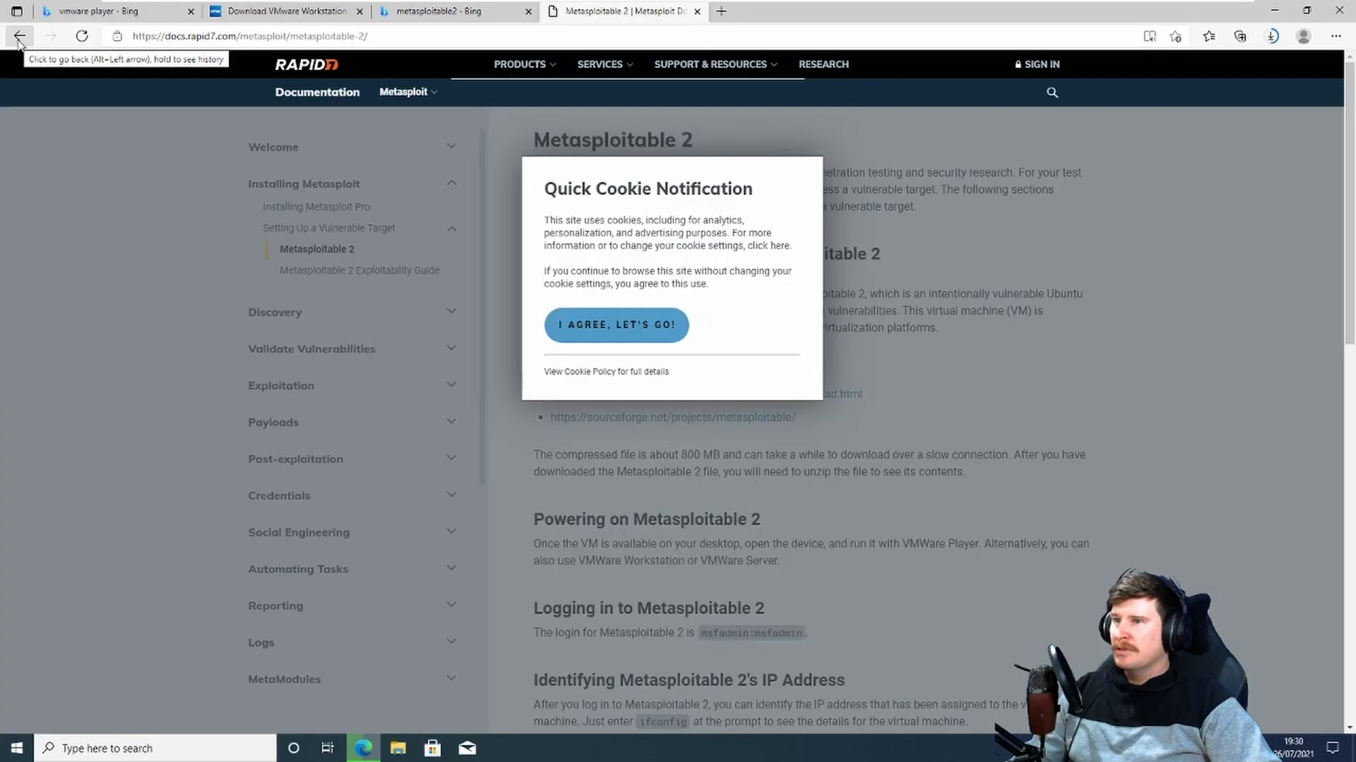
click(19, 37)
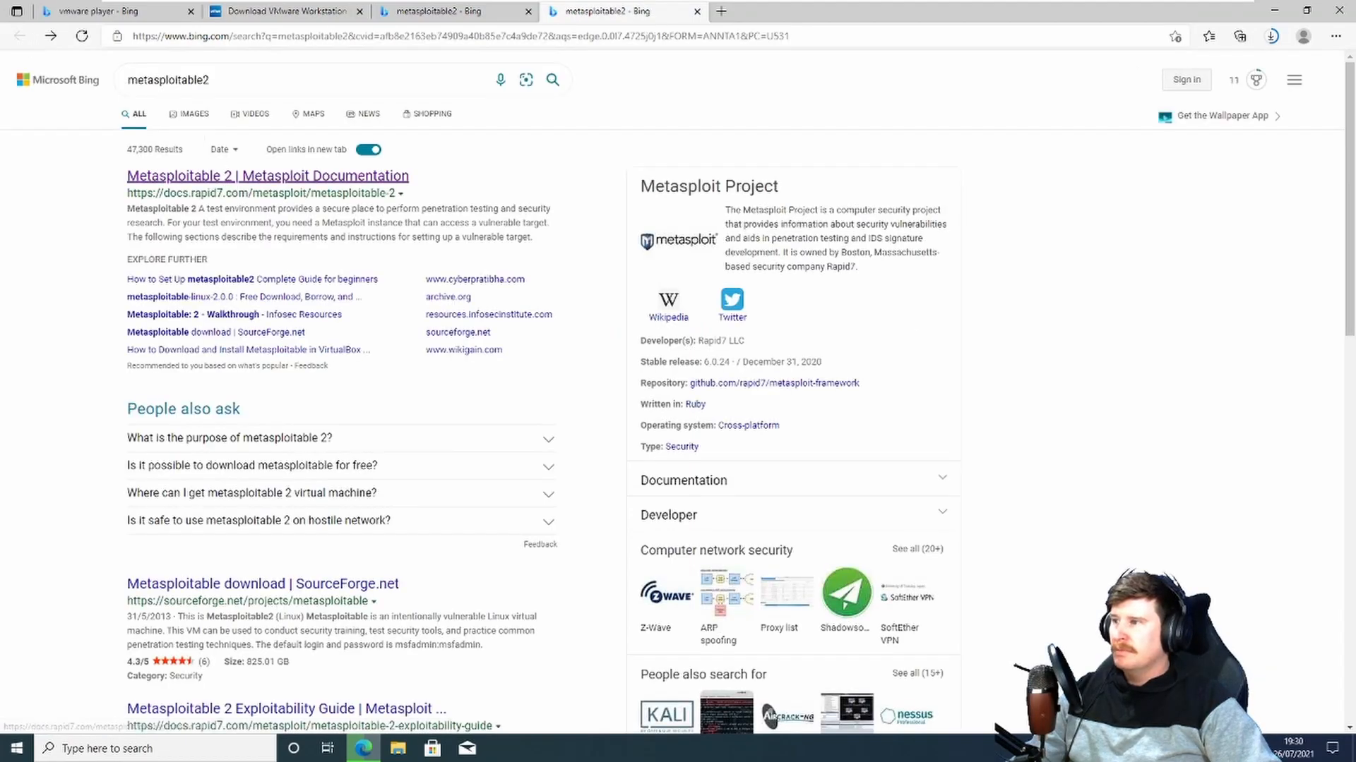
click(259, 584)
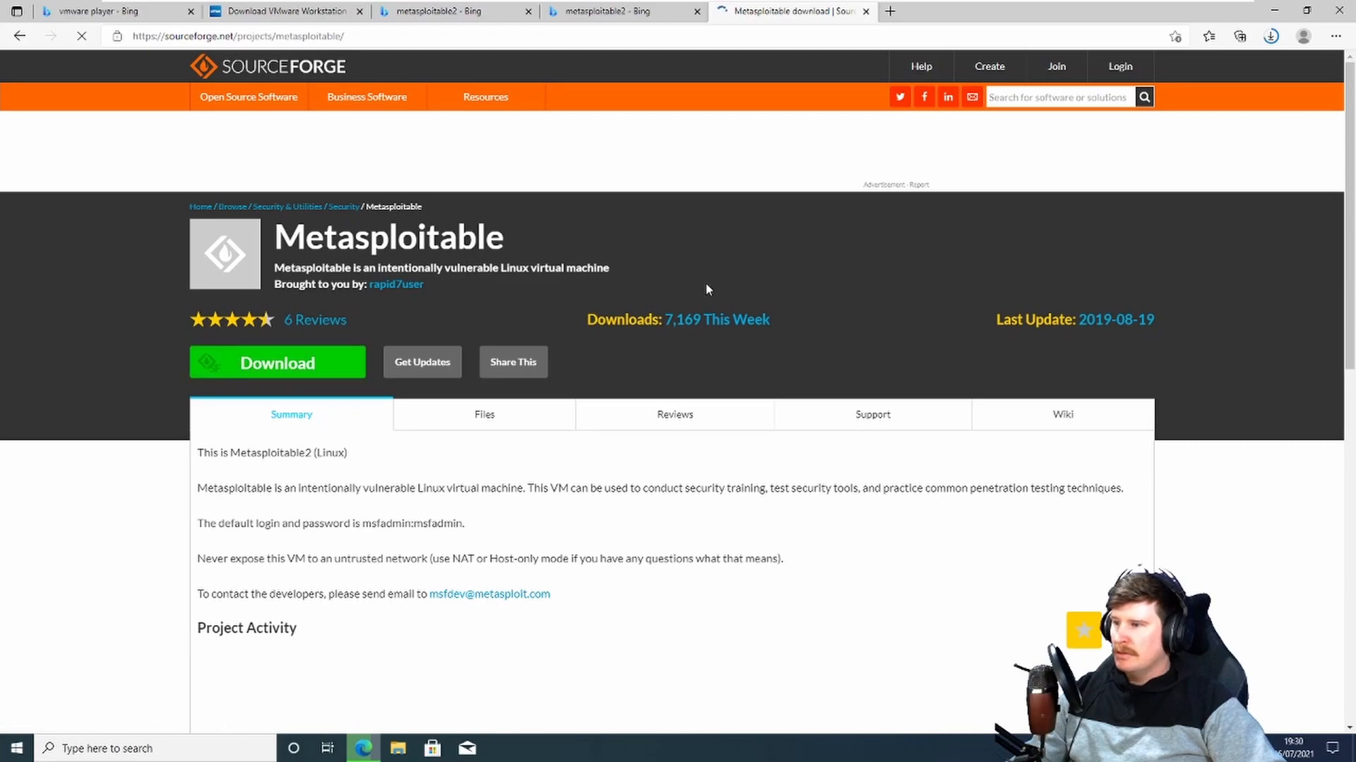
scroll(709, 289, down, 3)
scroll(306, 263, up, 3)
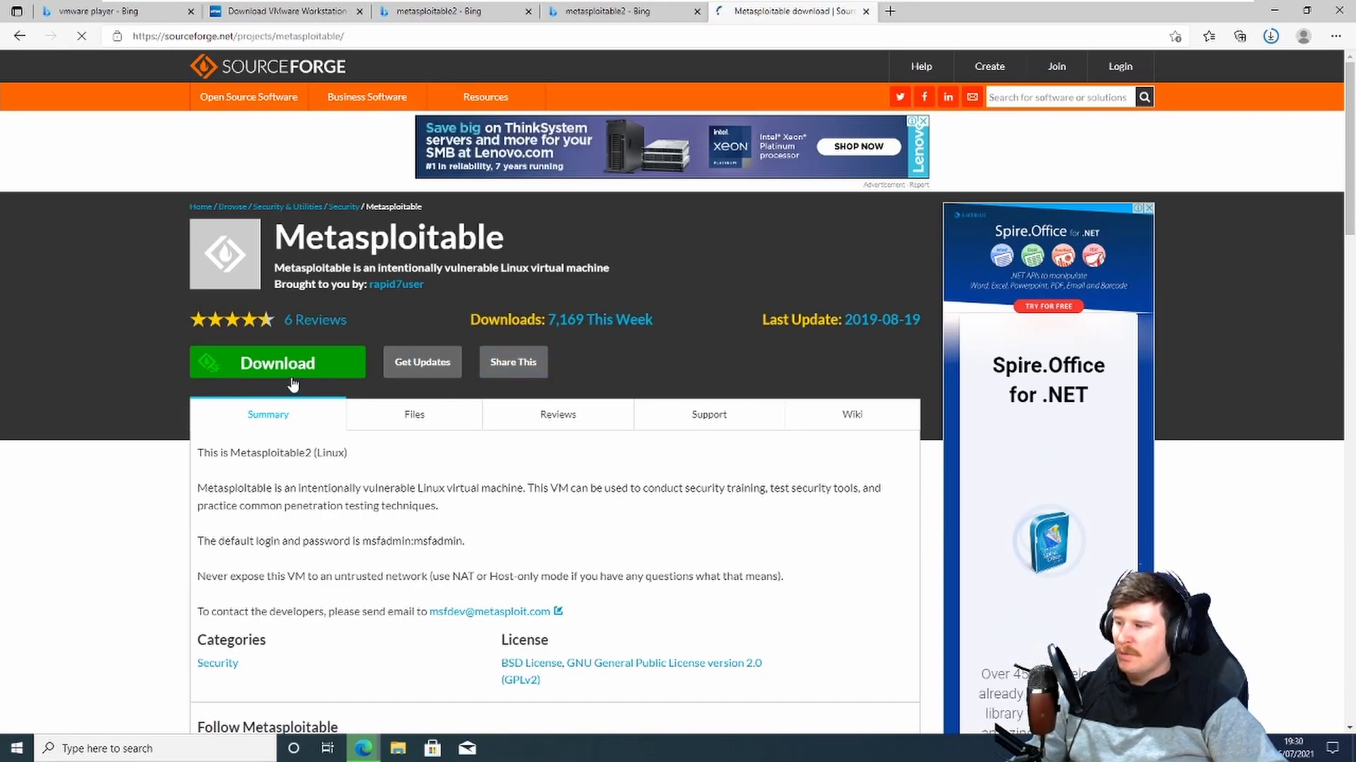
click(1271, 37)
click(259, 367)
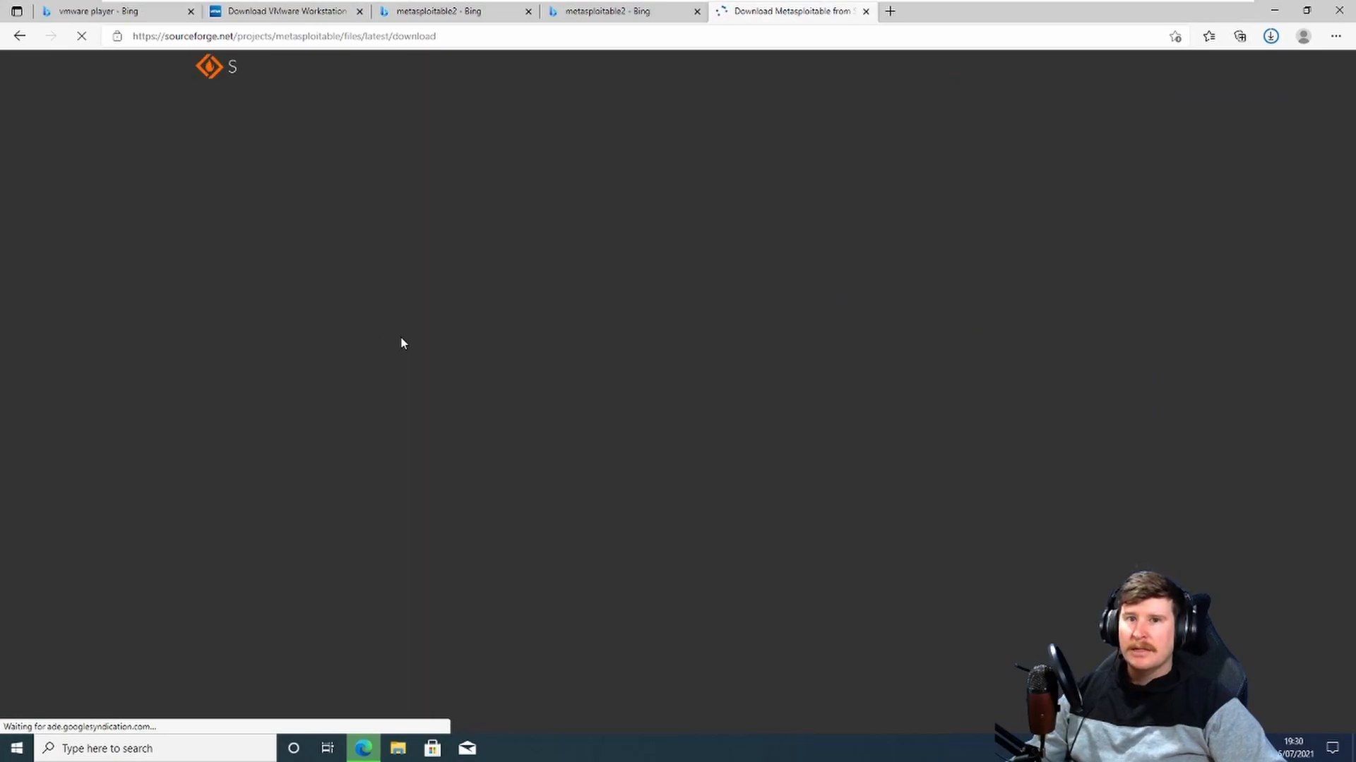
Step: Open a new tab and search the web for kali
click(889, 10)
text(kali)
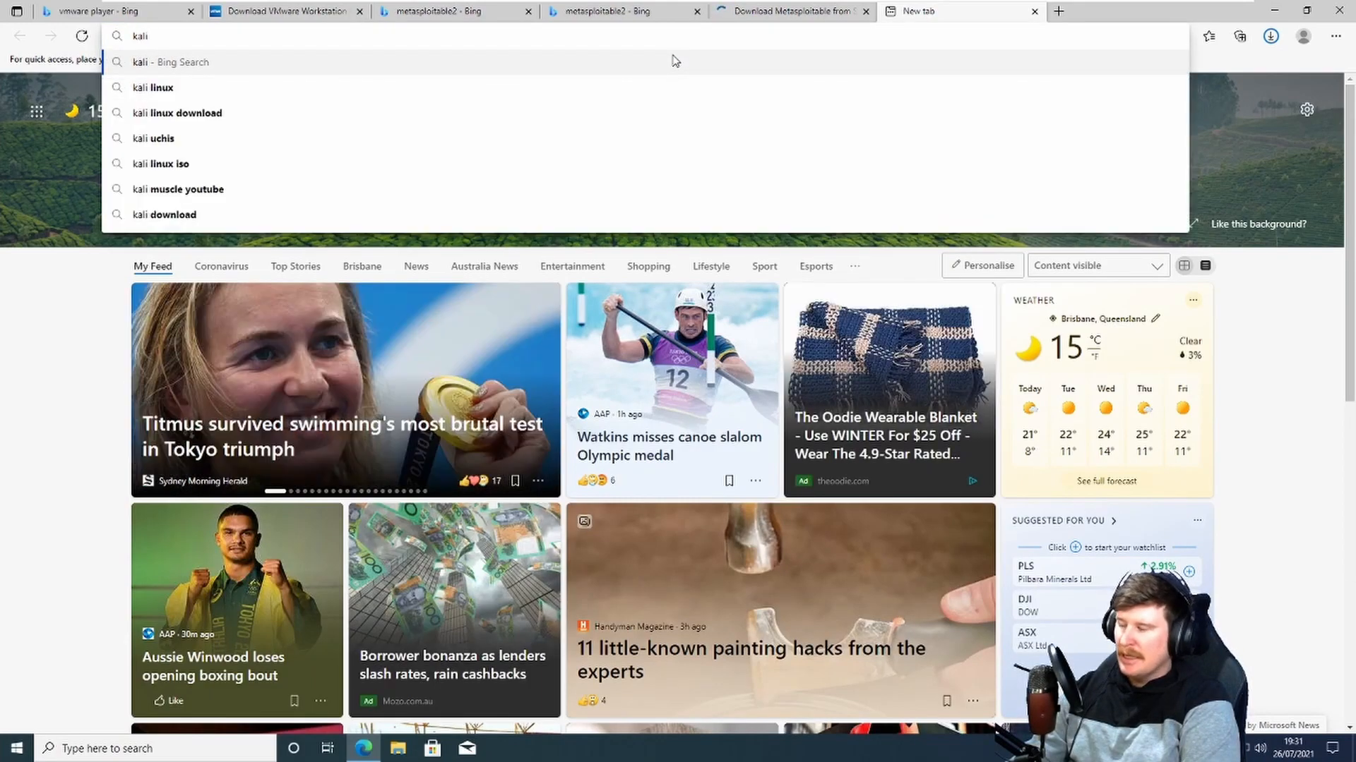
key(Return)
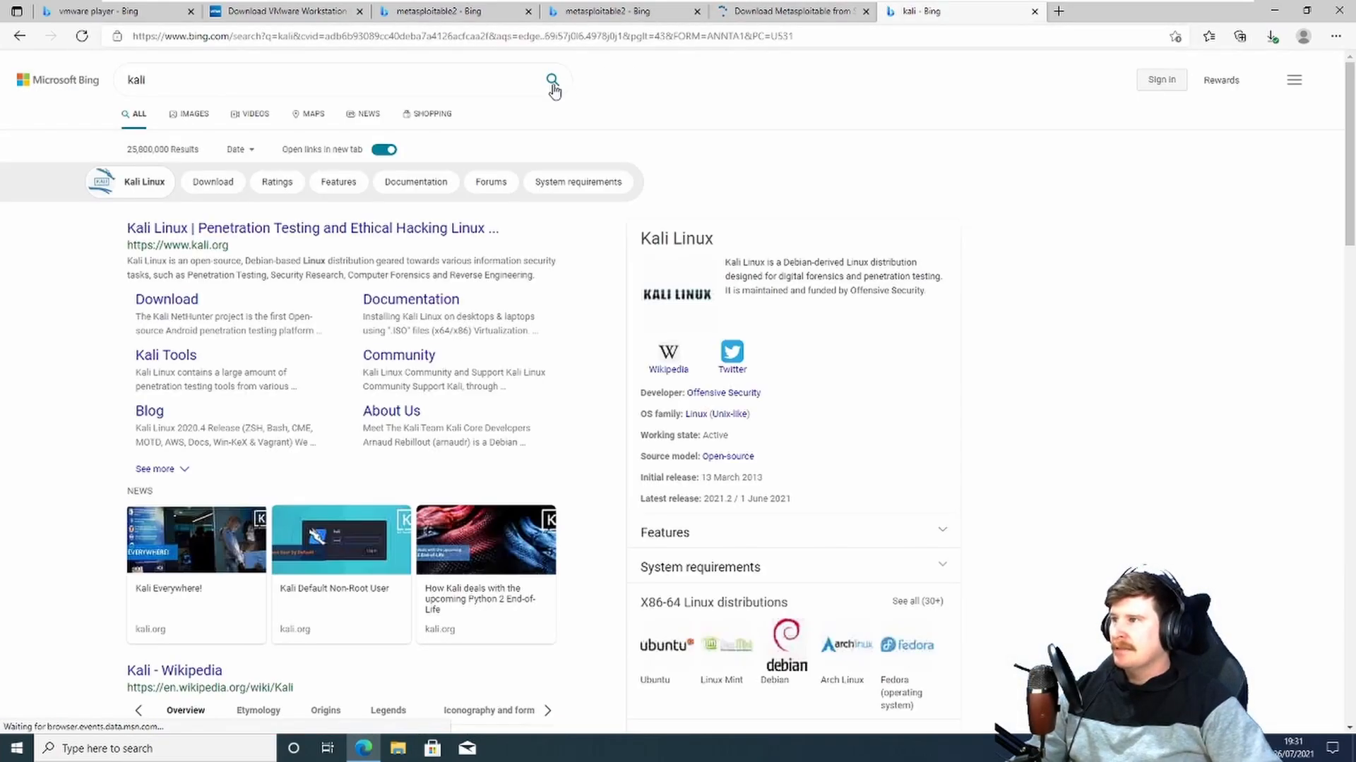
Step: Go to kali.org's download page and download the 64-bit Kali Linux VMware virtual machine image
click(224, 230)
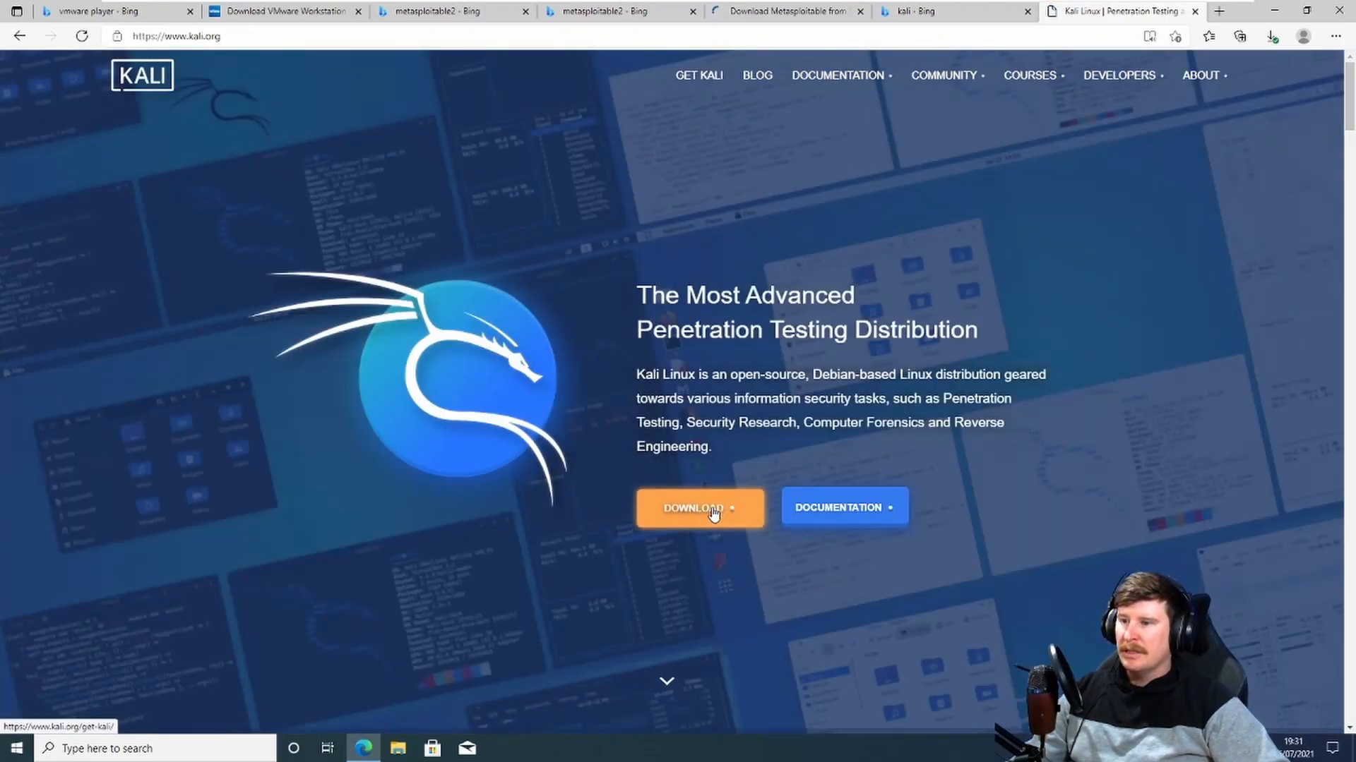
click(713, 513)
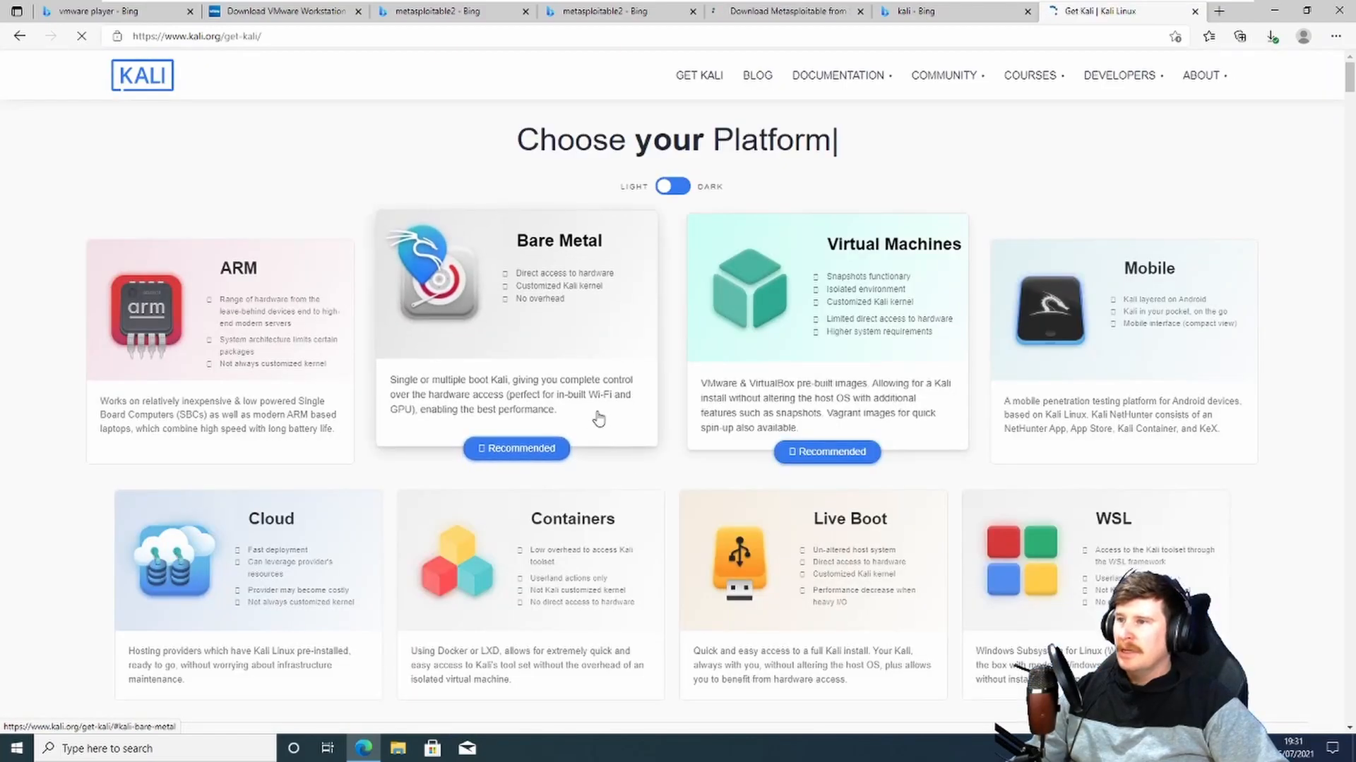
click(874, 350)
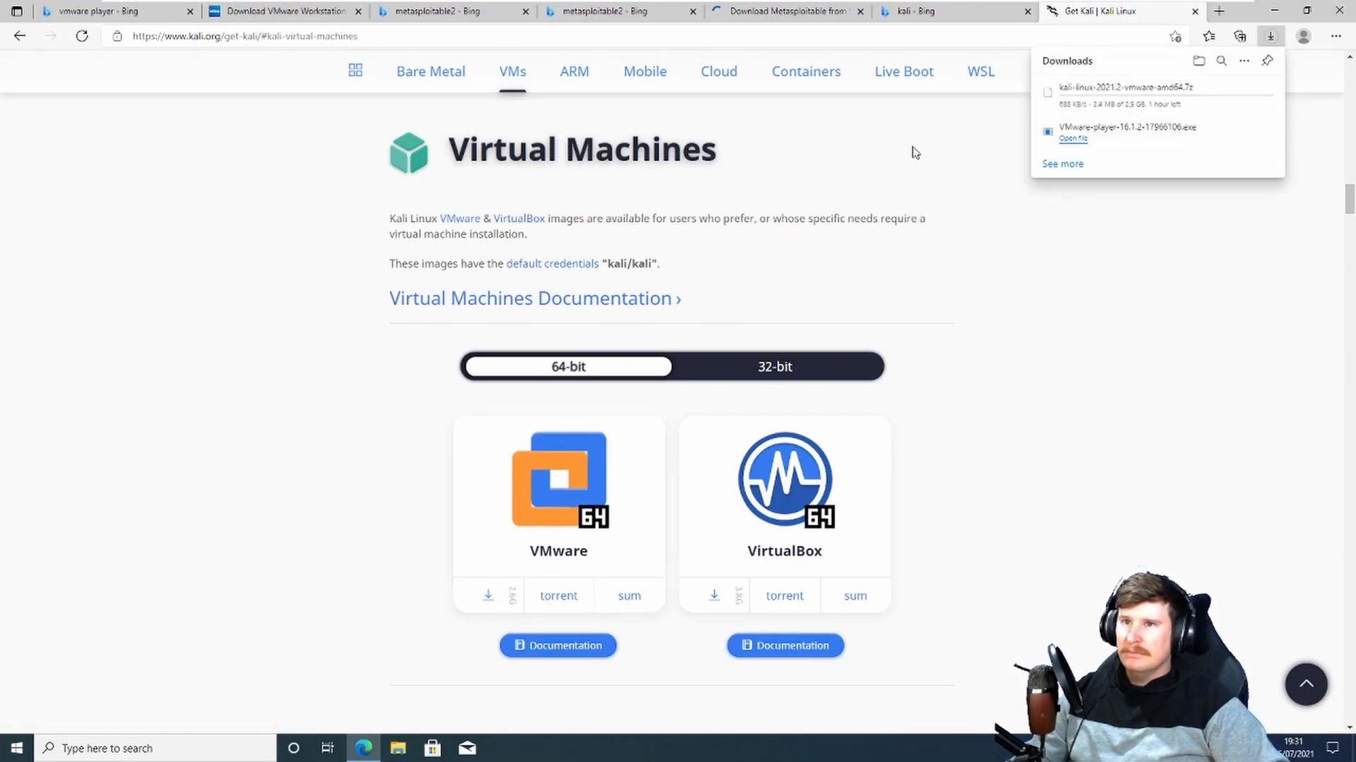
Step: Check the SourceForge download tab, then refine the web search to metasploitable2 download
click(845, 16)
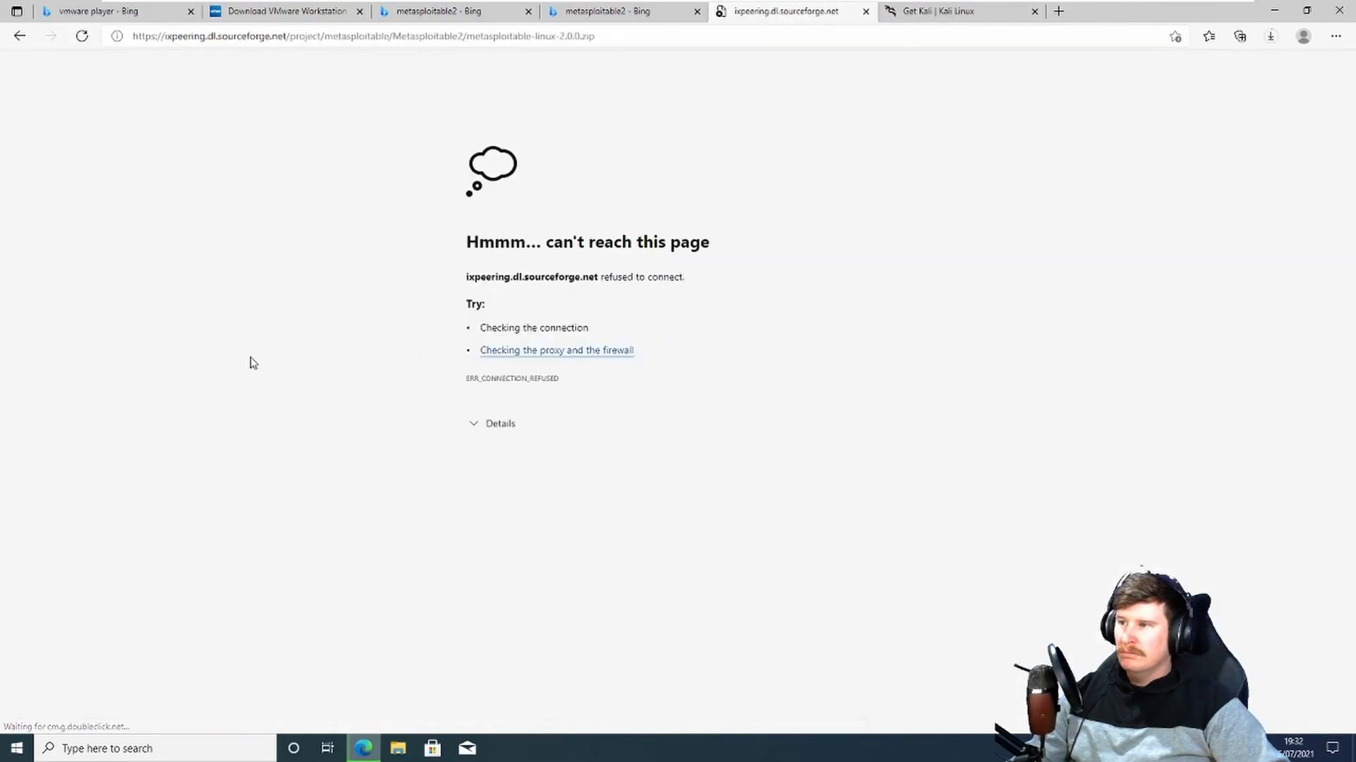
click(768, 37)
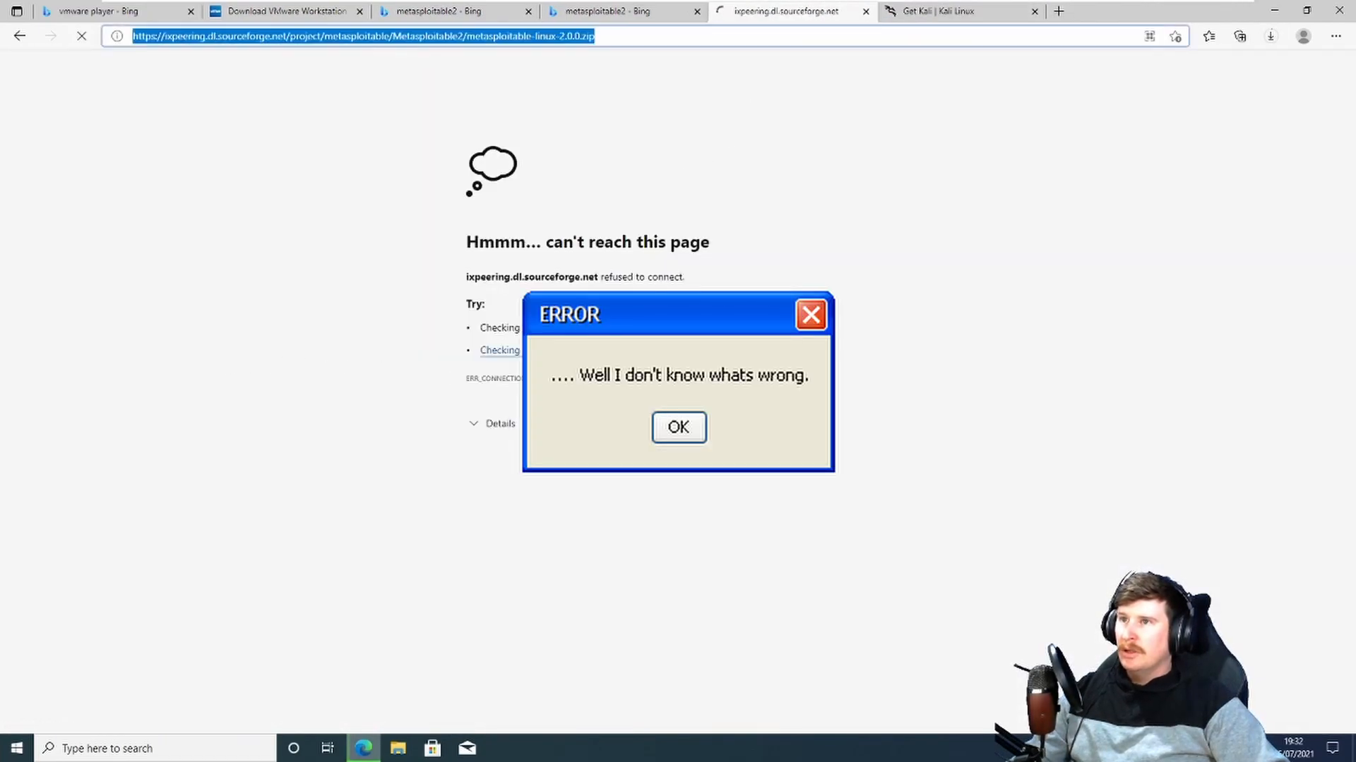
click(636, 15)
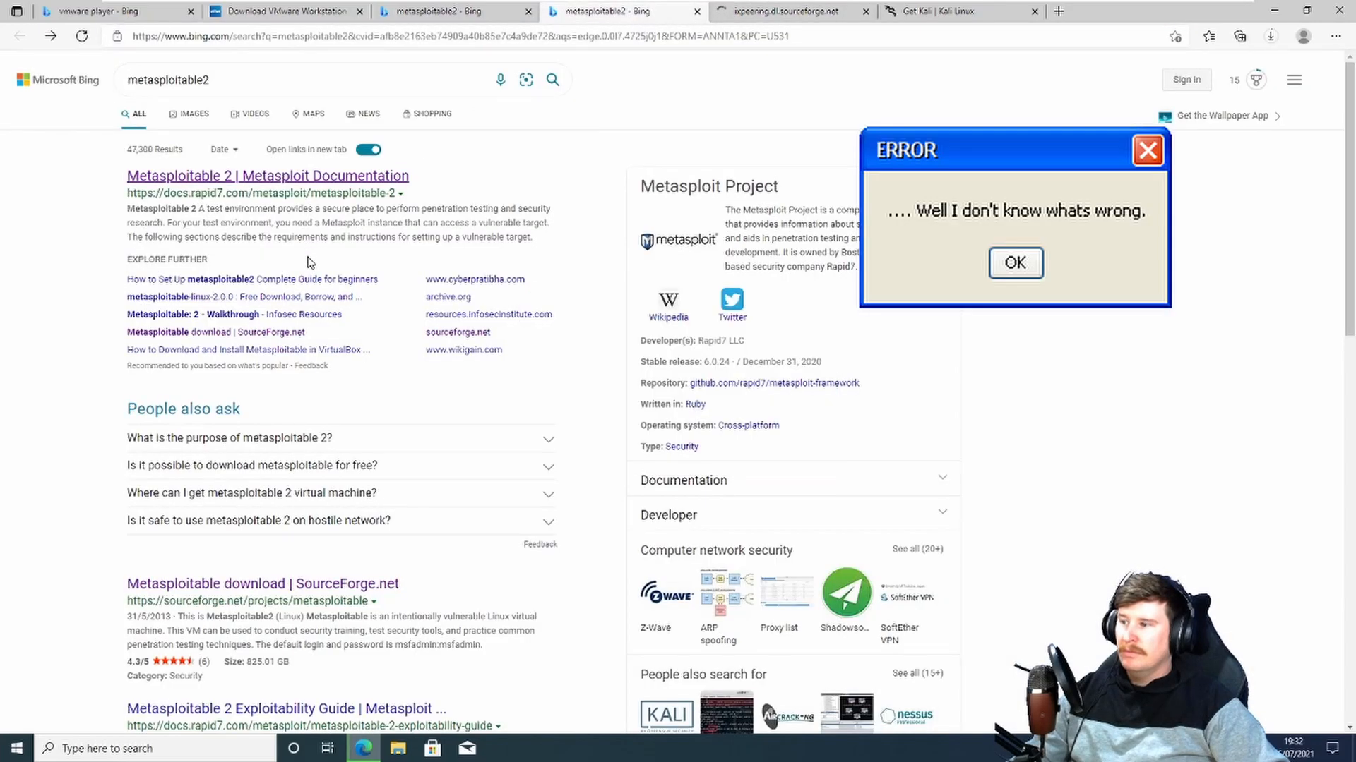
scroll(258, 572, down, 2)
scroll(258, 572, down, 3)
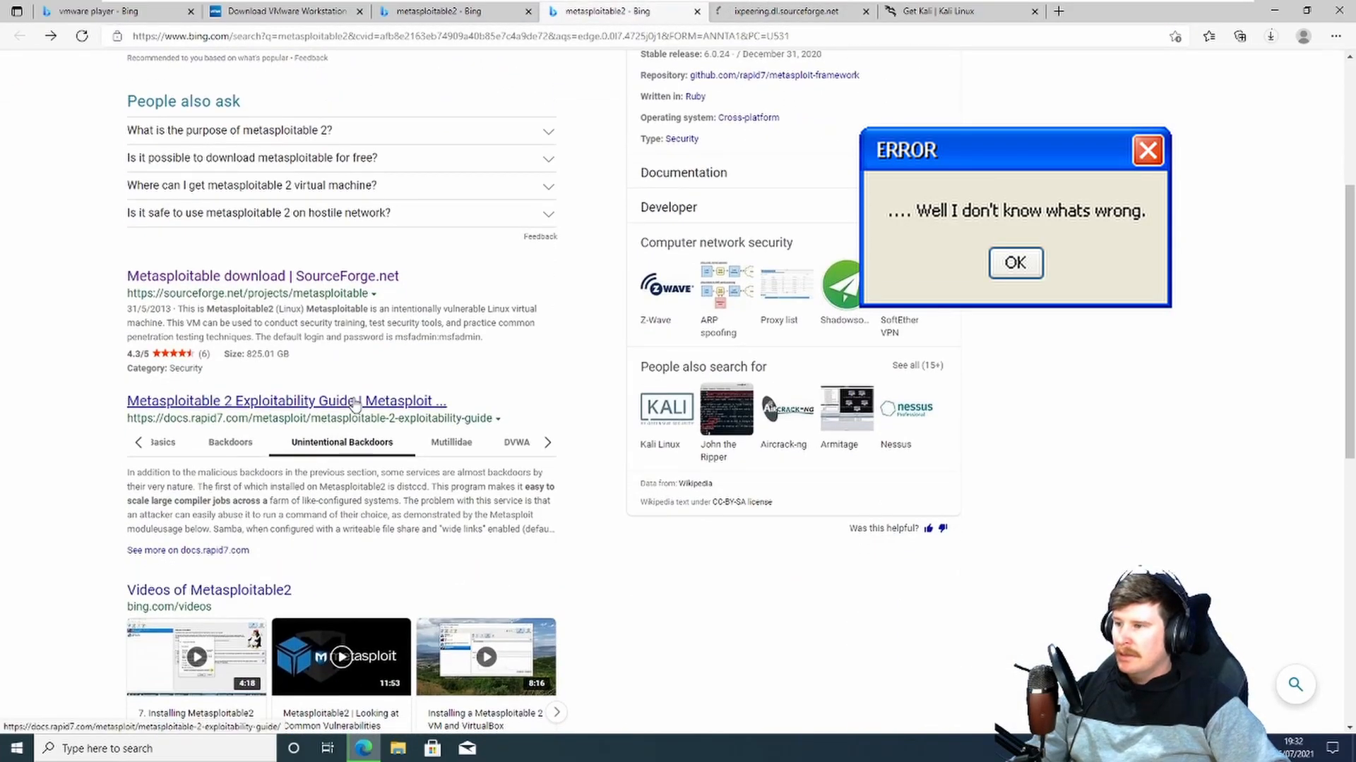
scroll(355, 408, up, 5)
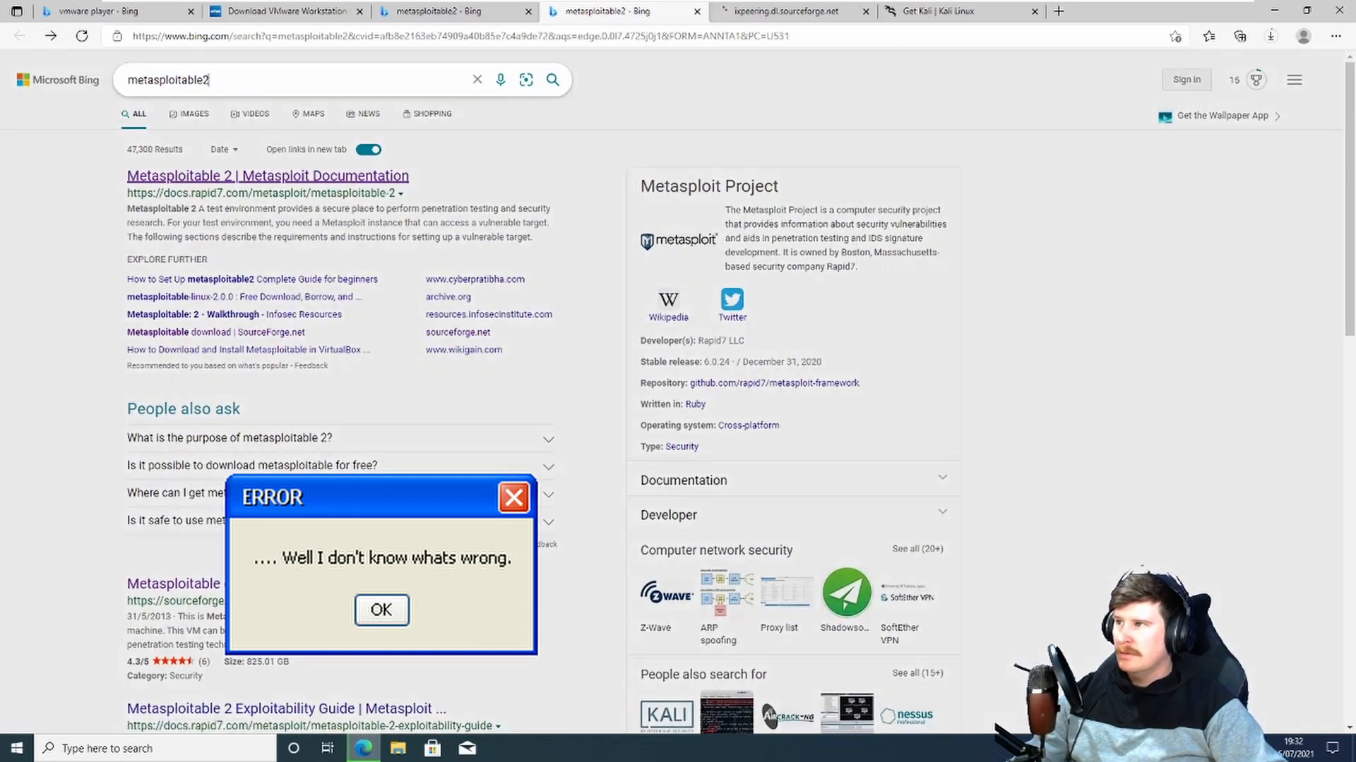
click(209, 79)
text(download)
key(Return)
Step: Close the failed SourceForge tab and download metasploitable-linux-2.0.0.zip from the VulnHub mirror link
click(840, 12)
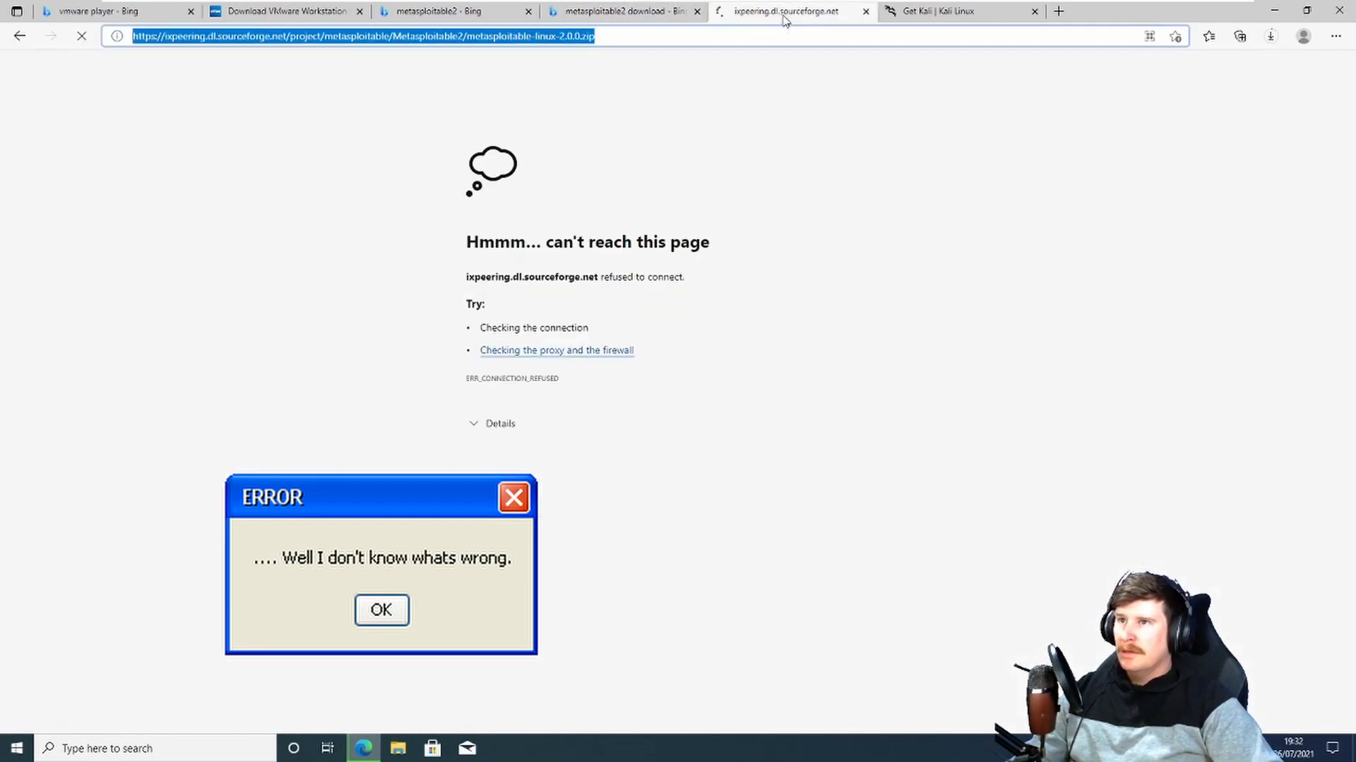
click(866, 12)
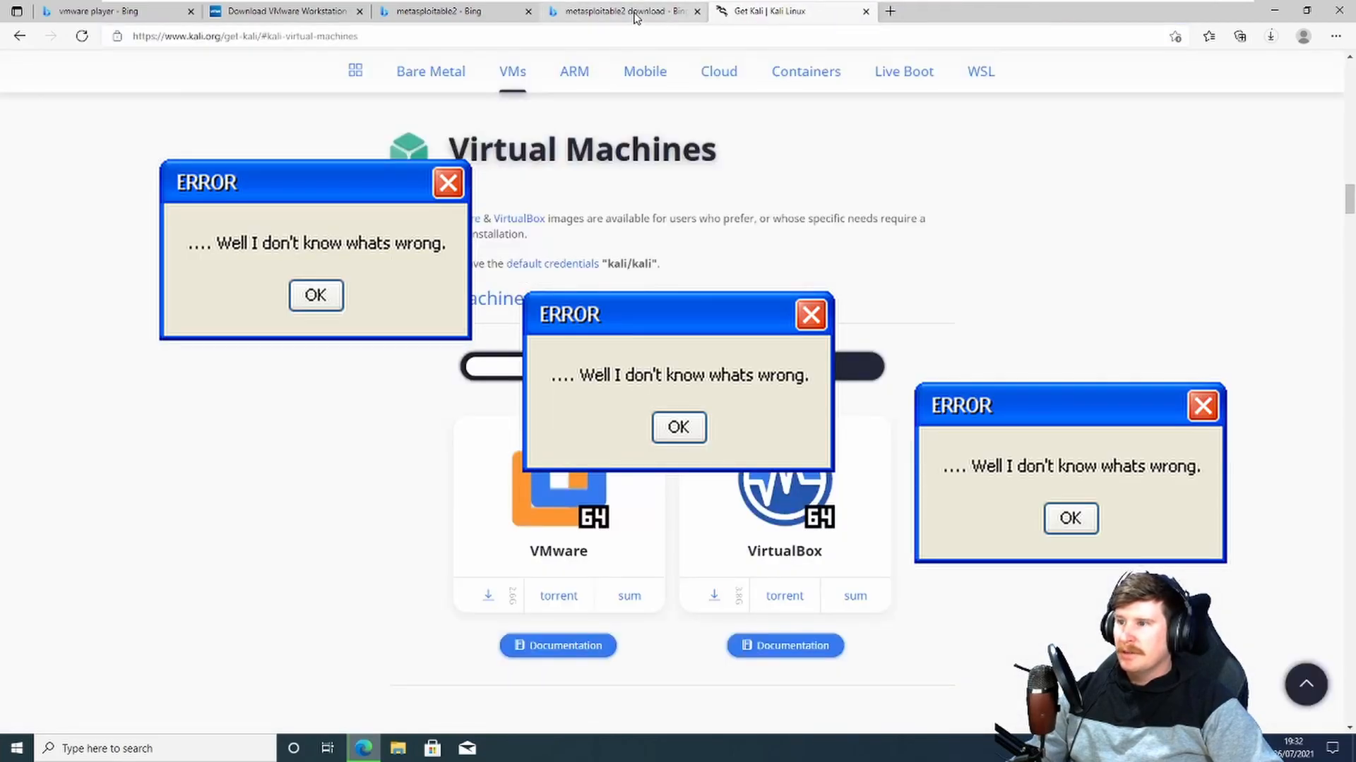
click(636, 17)
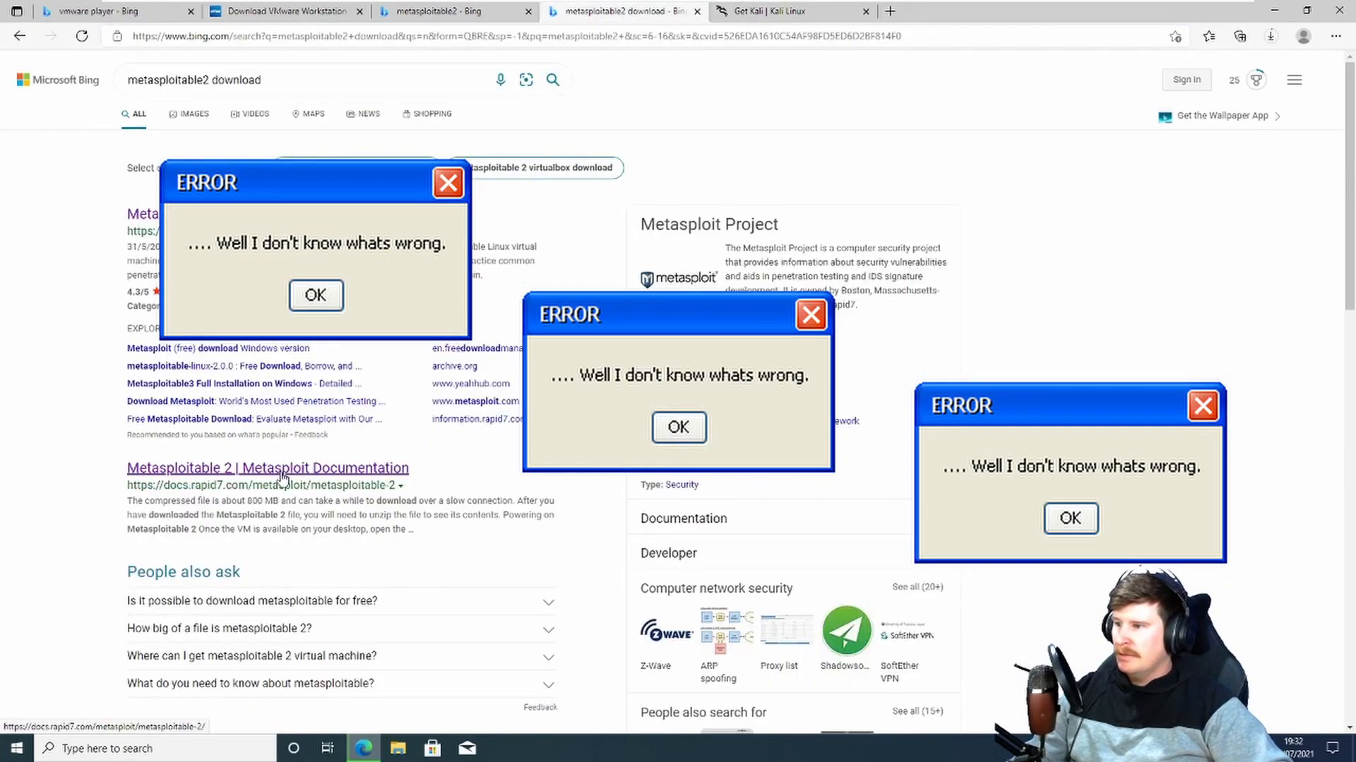
scroll(230, 426, down, 5)
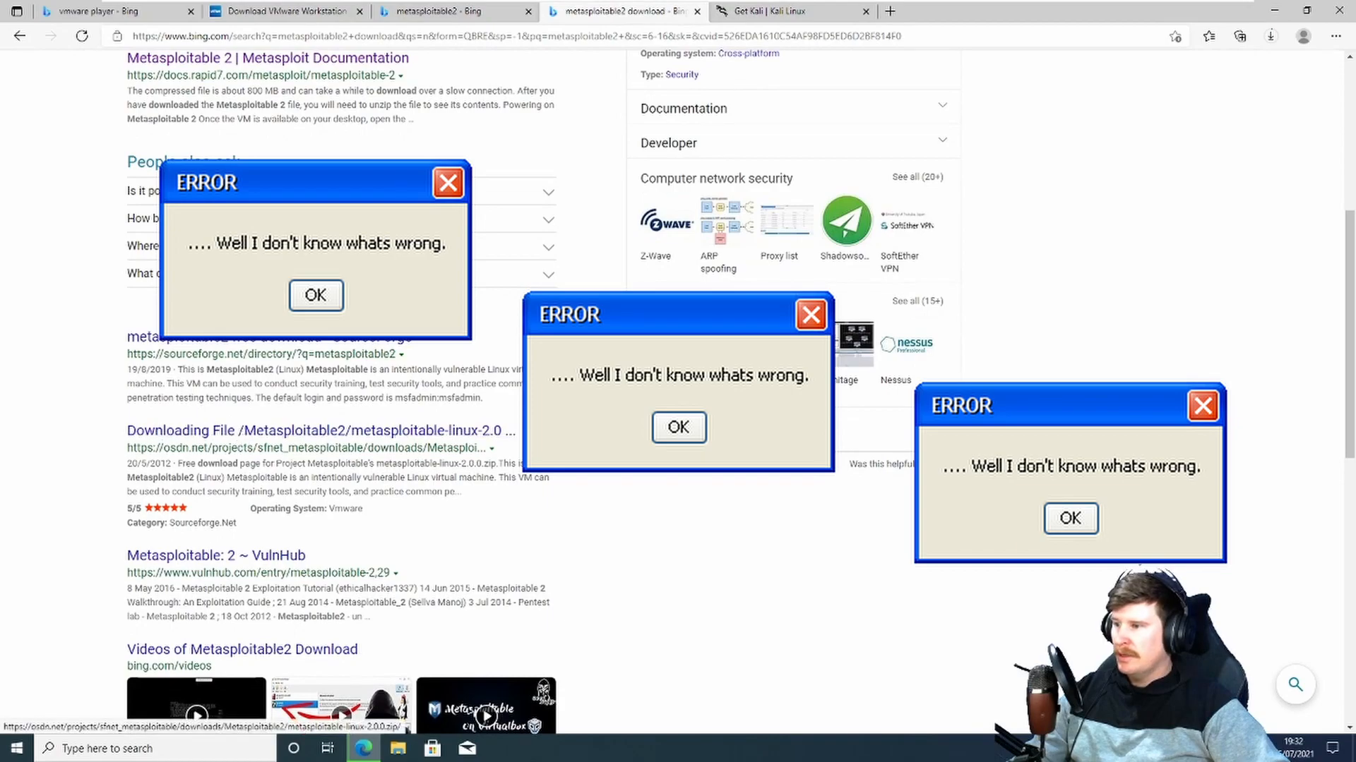
click(256, 554)
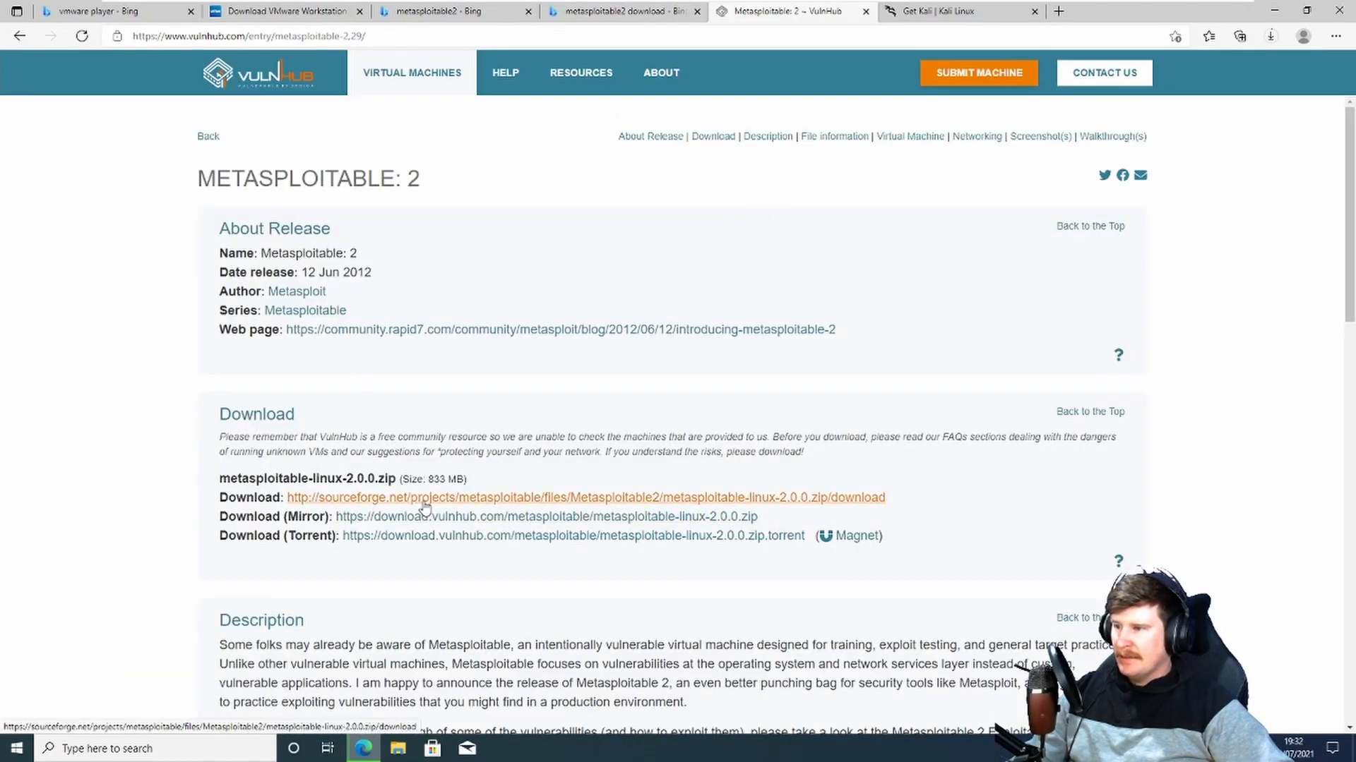
click(475, 523)
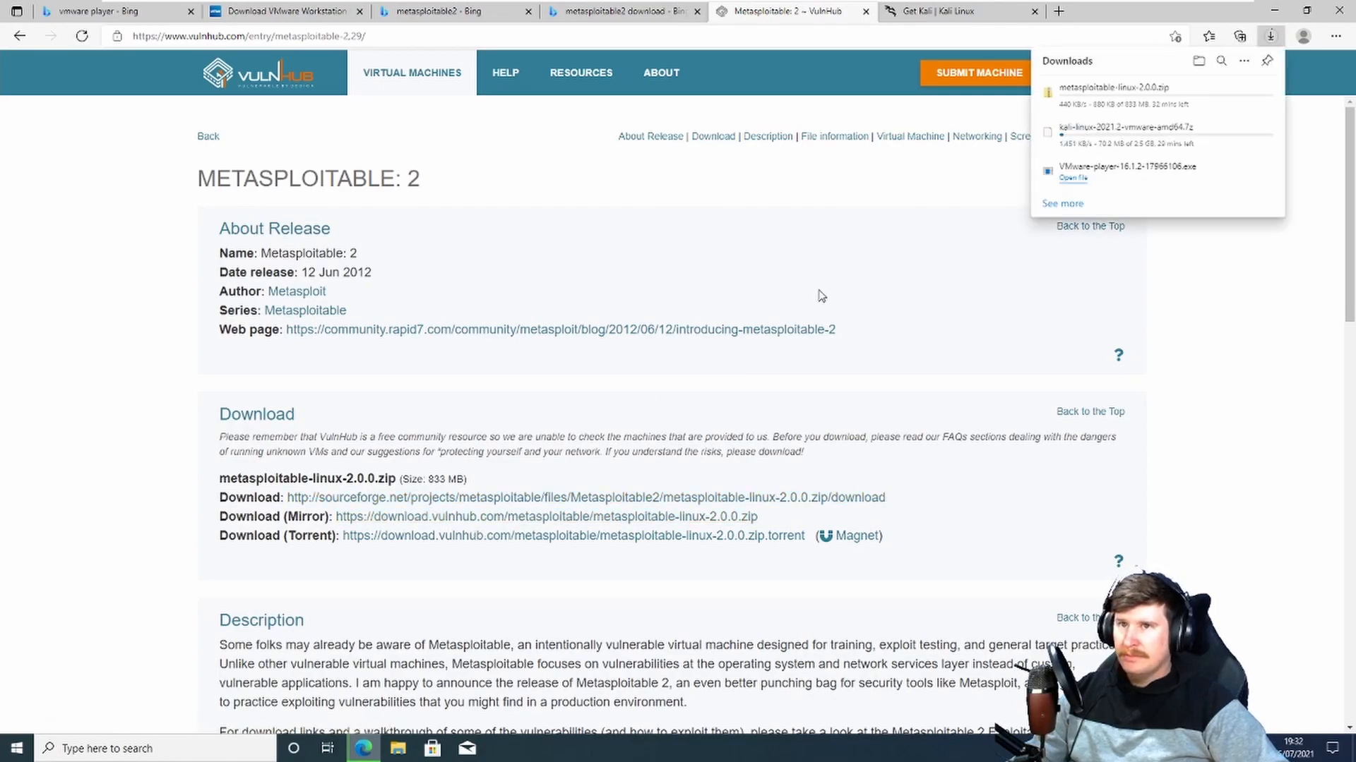
Step: Open the Downloads folder from the browser's downloads list
mouse_move(1219, 138)
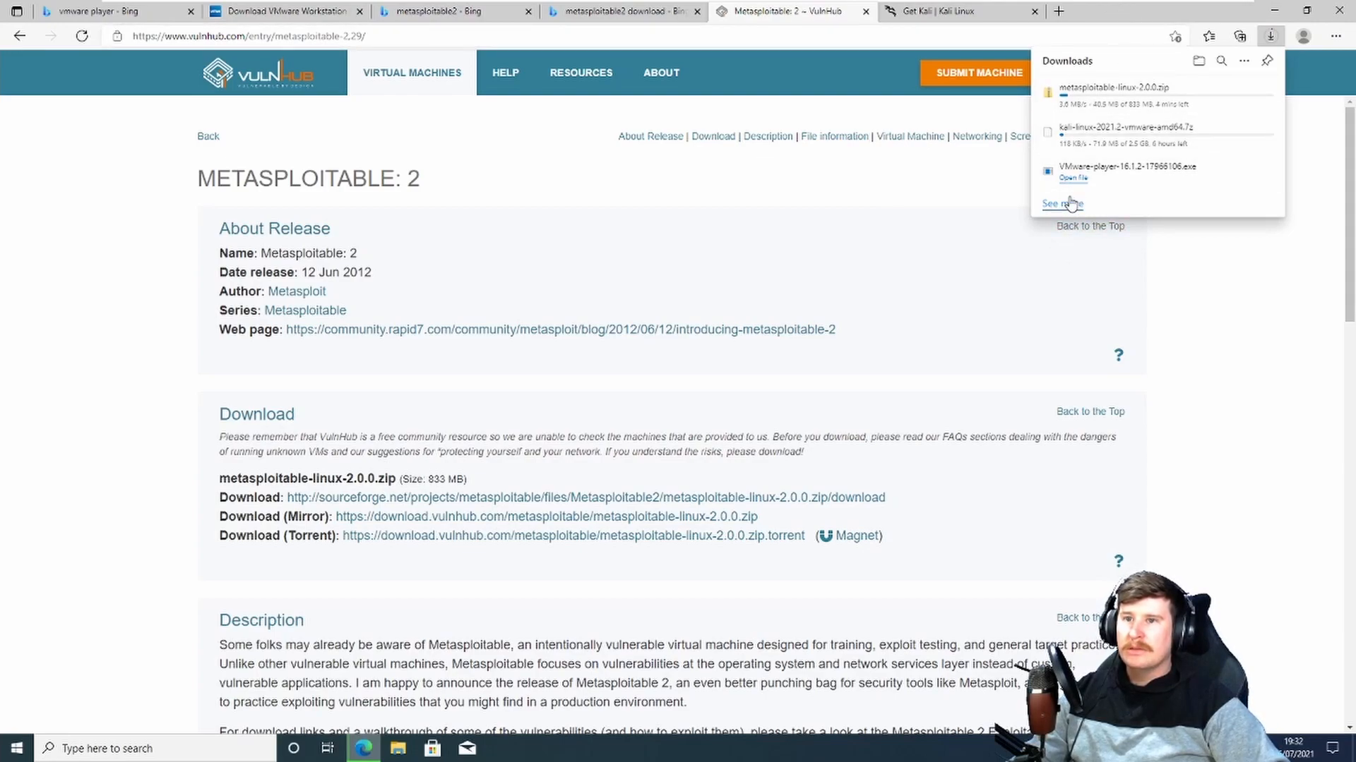
click(1198, 61)
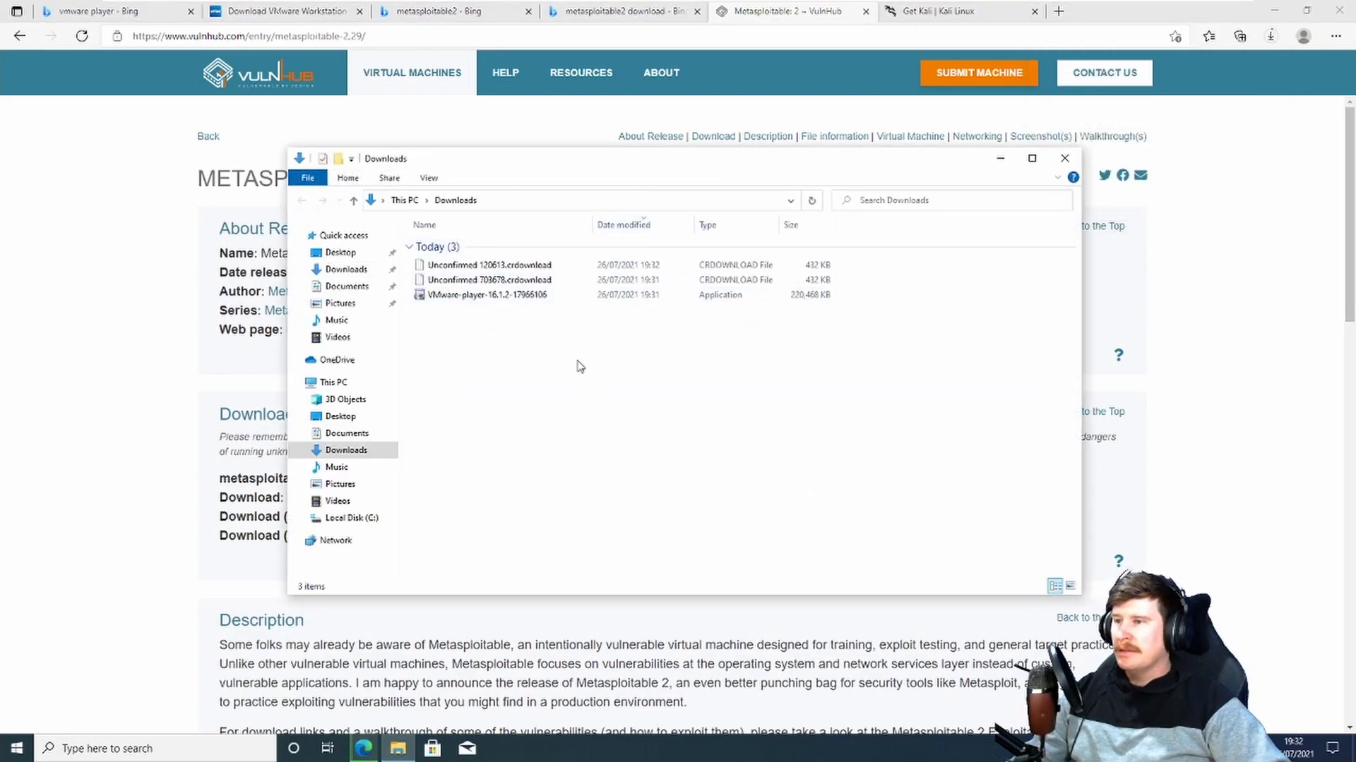
Step: Run the VMware-player-16.1.2-17966106 installer from the Downloads folder
click(472, 296)
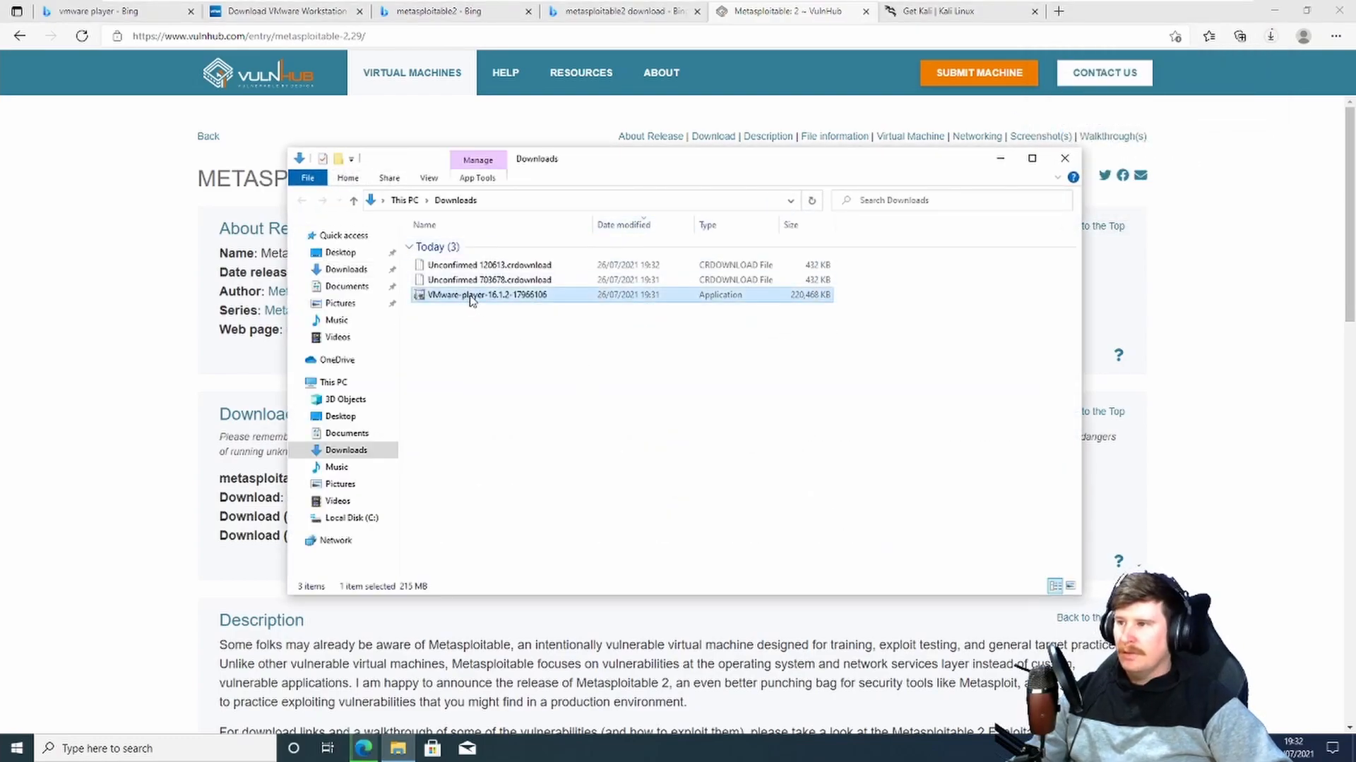
click(1274, 11)
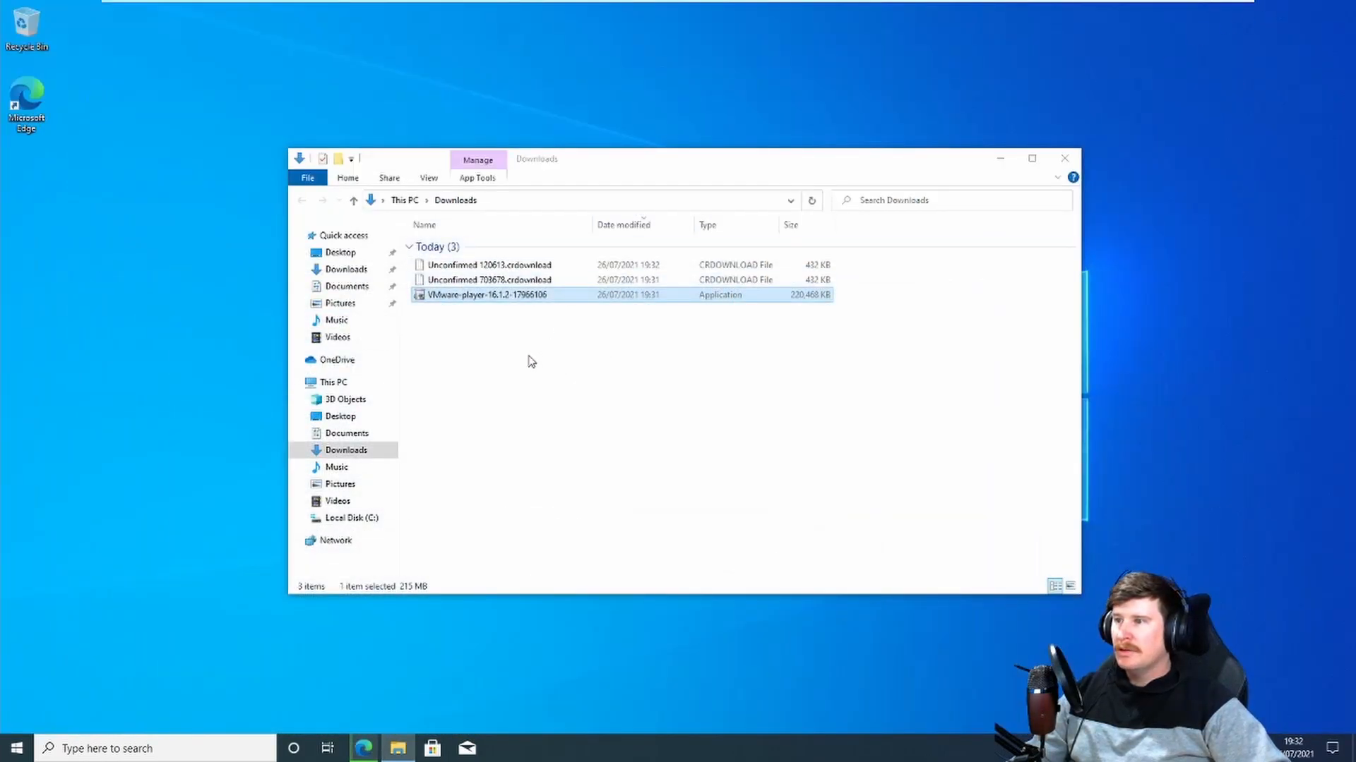
double_click(458, 298)
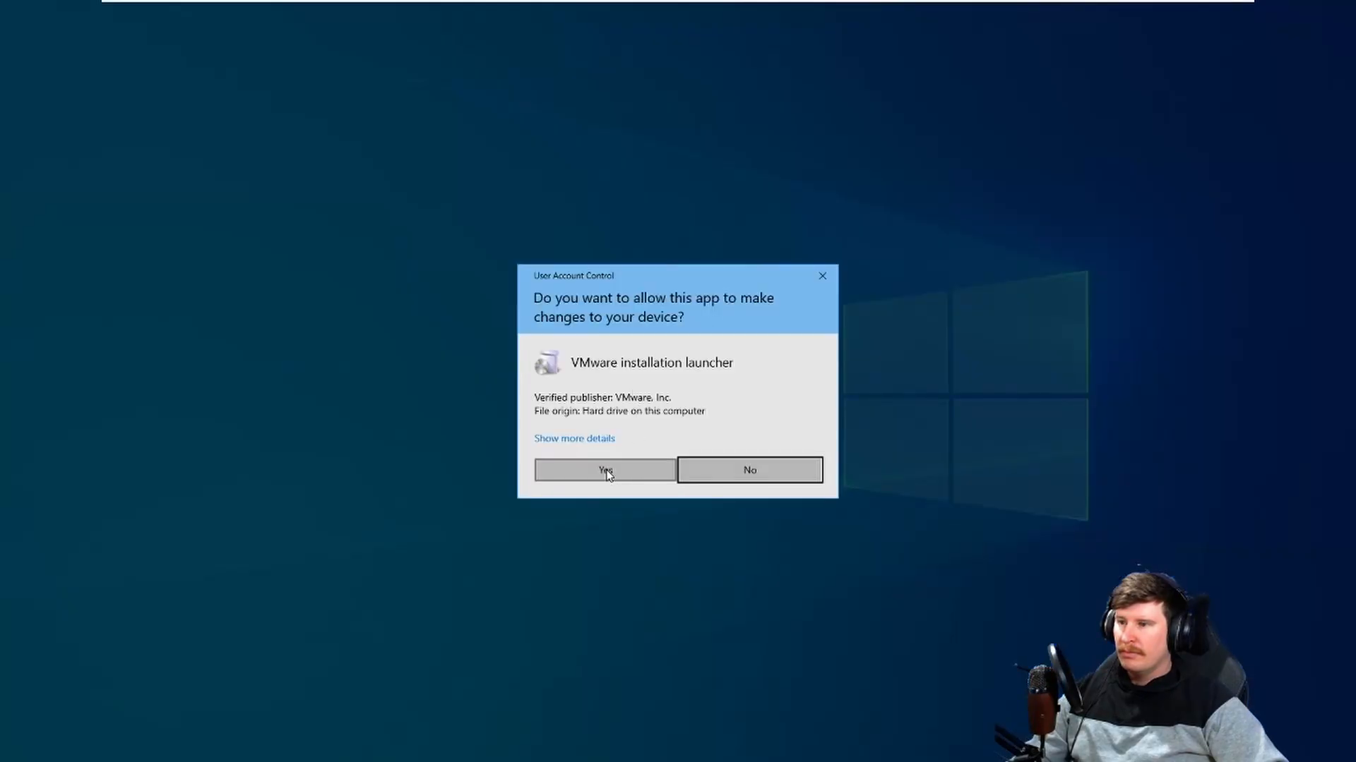
click(606, 471)
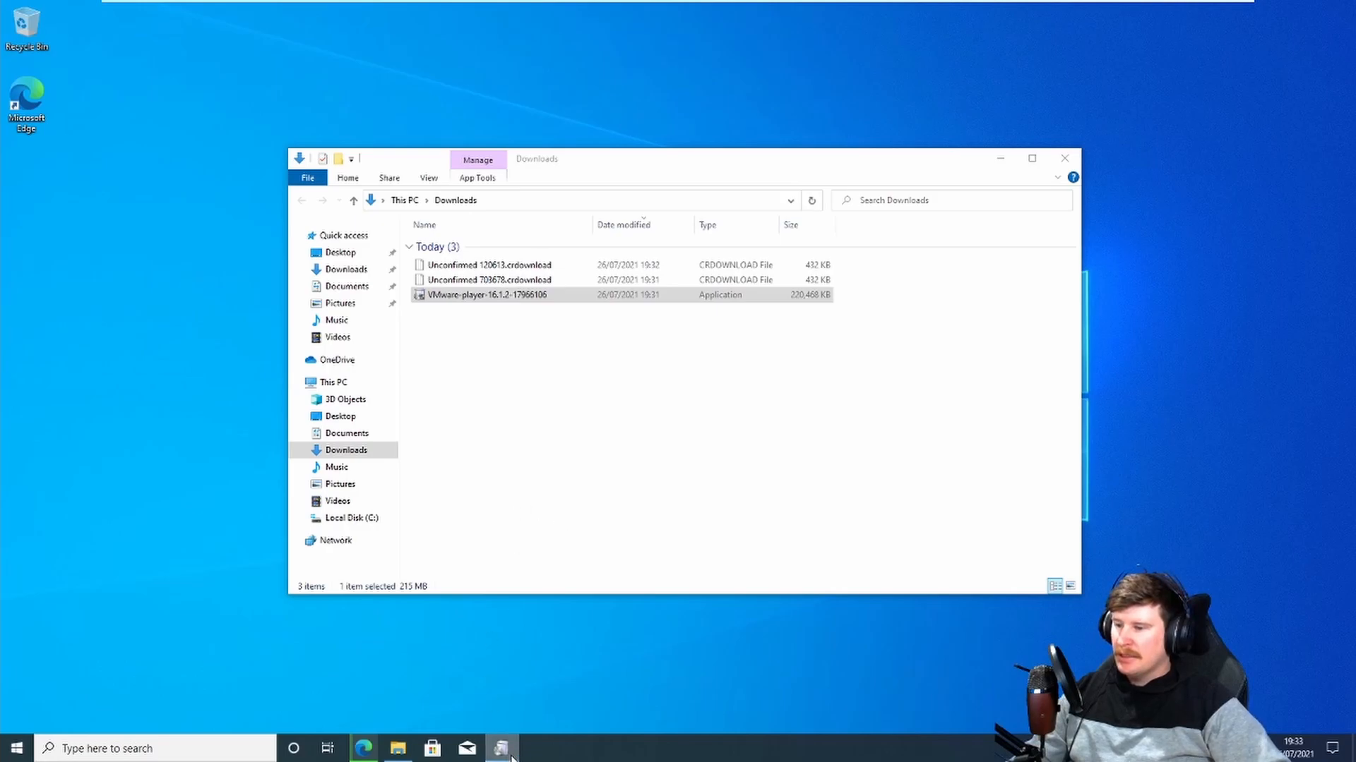
Step: Pause the metasploitable-linux-2.0.0.zip and Kali image downloads and clear them from the browser's downloads list
click(364, 749)
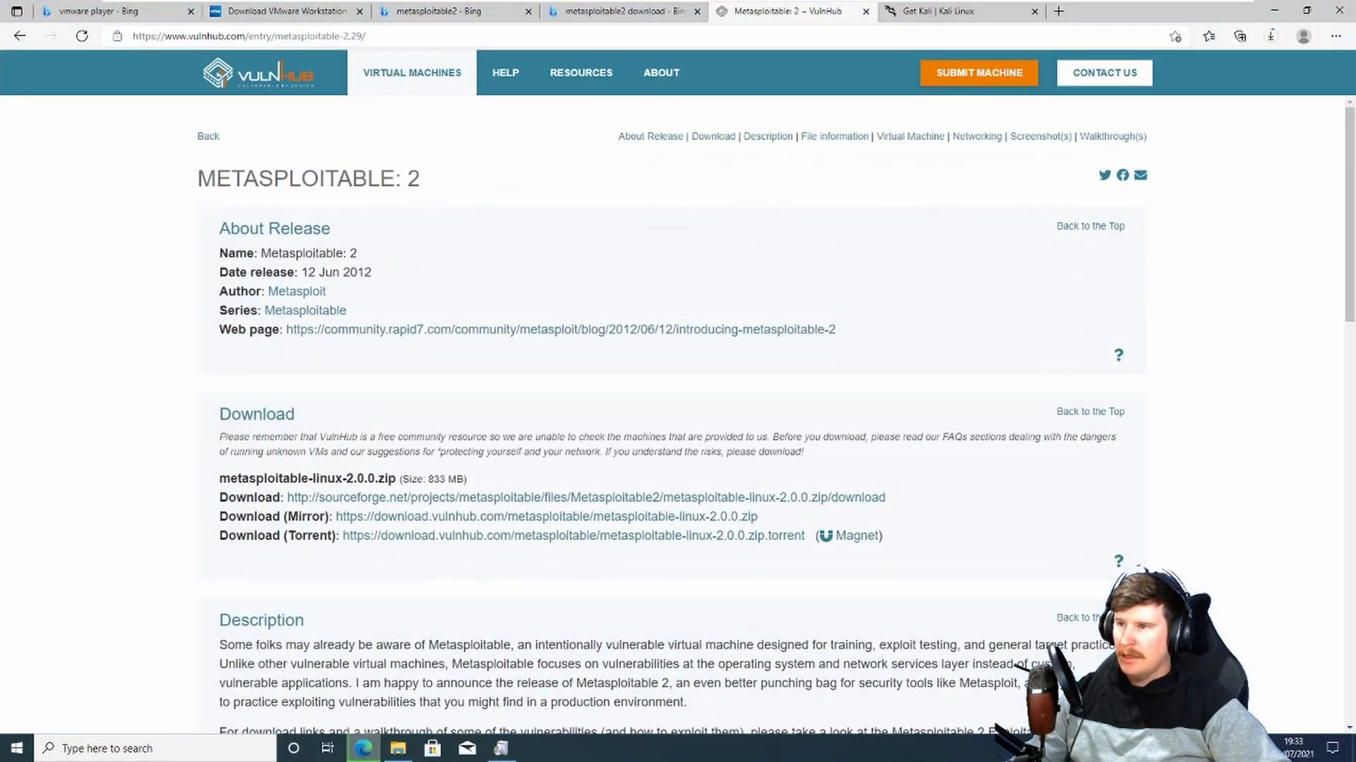
click(1271, 36)
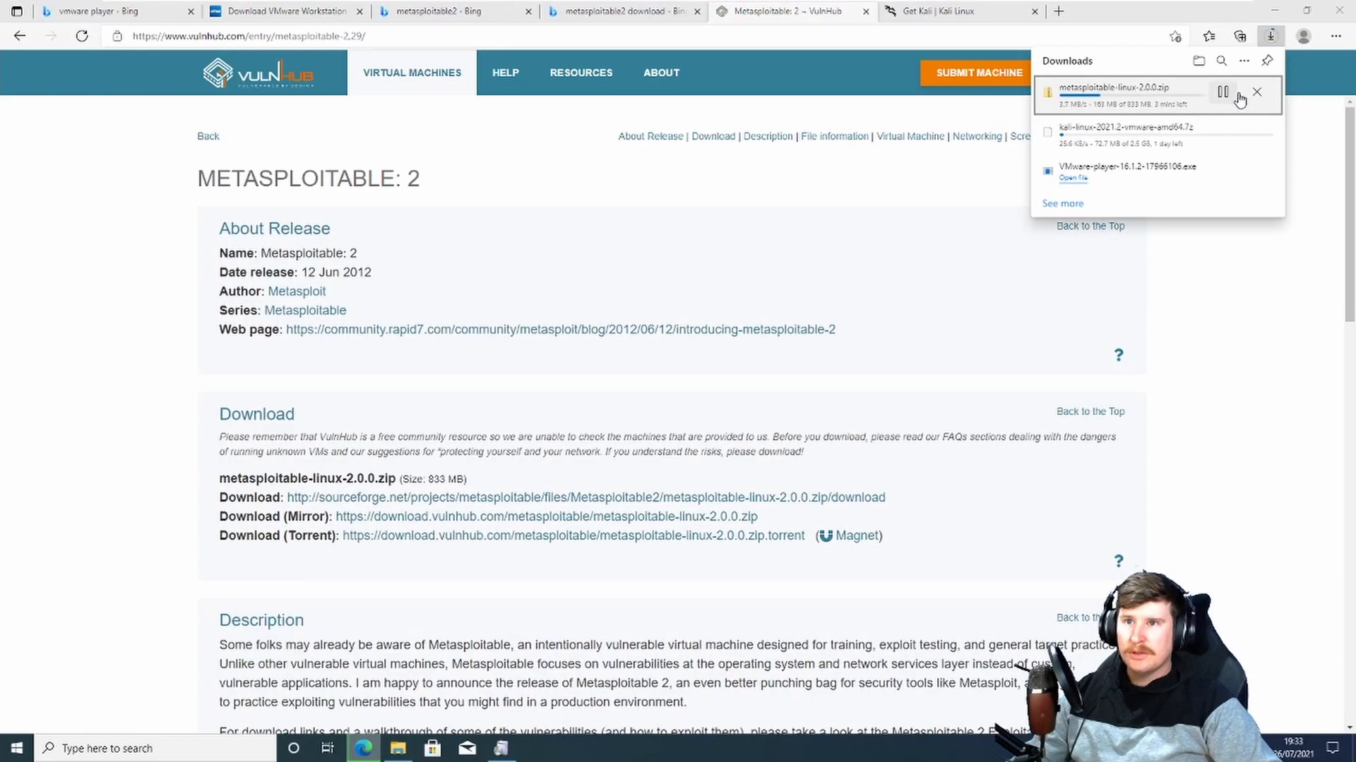
click(1224, 94)
click(1222, 134)
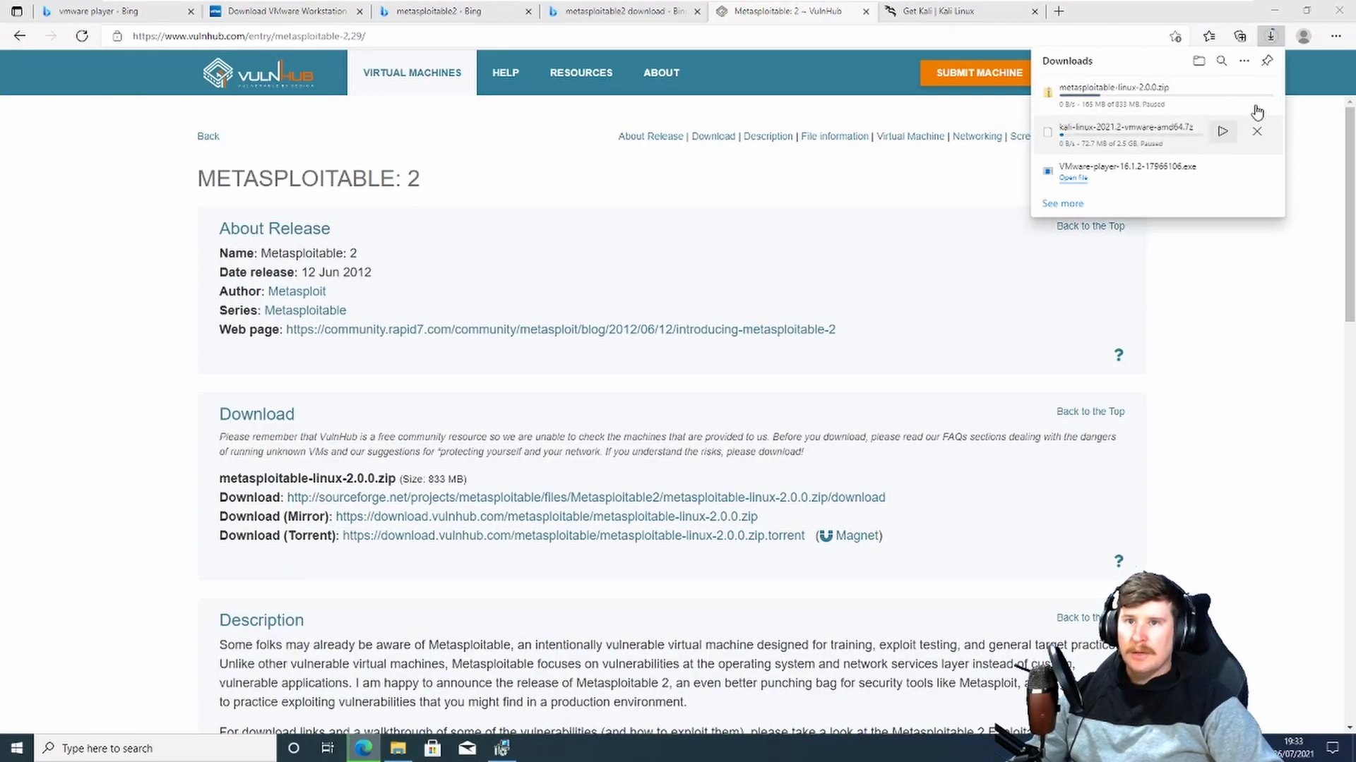
click(1257, 95)
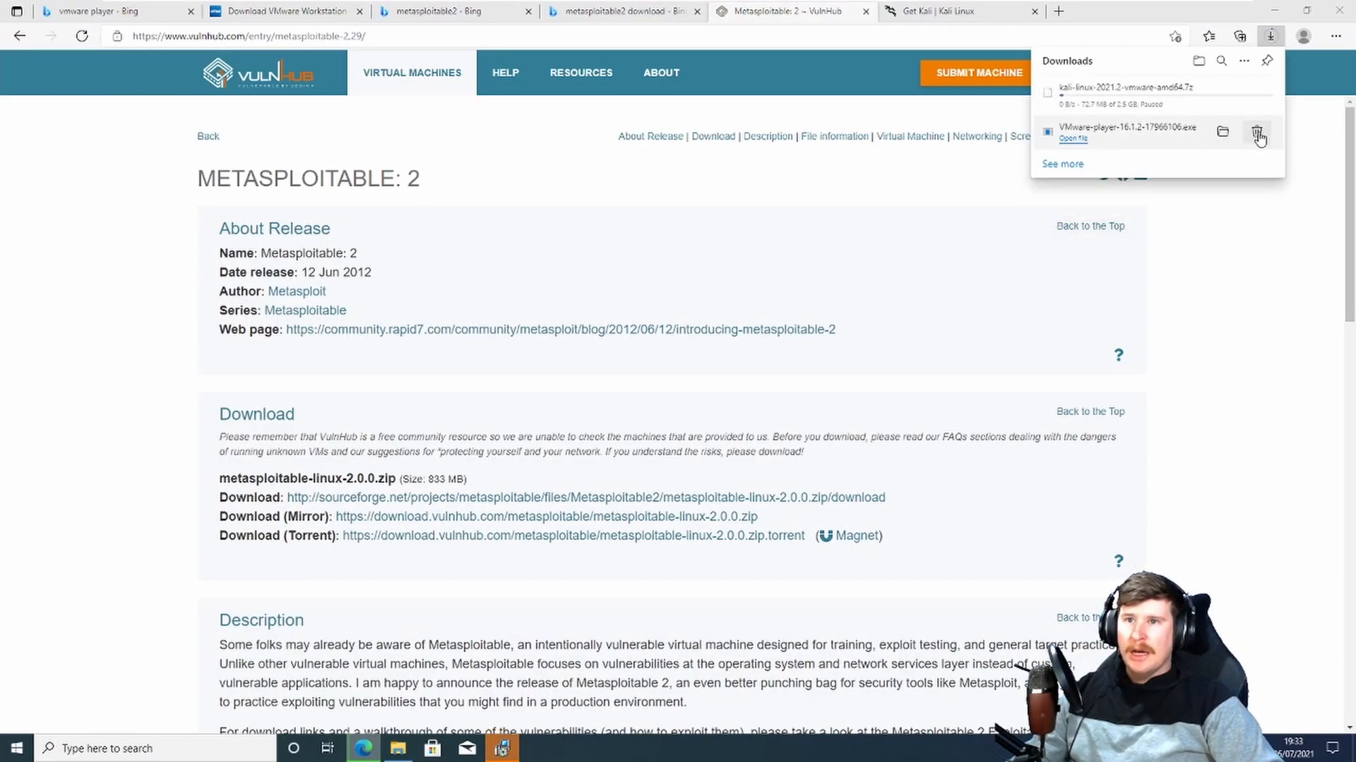
click(1256, 93)
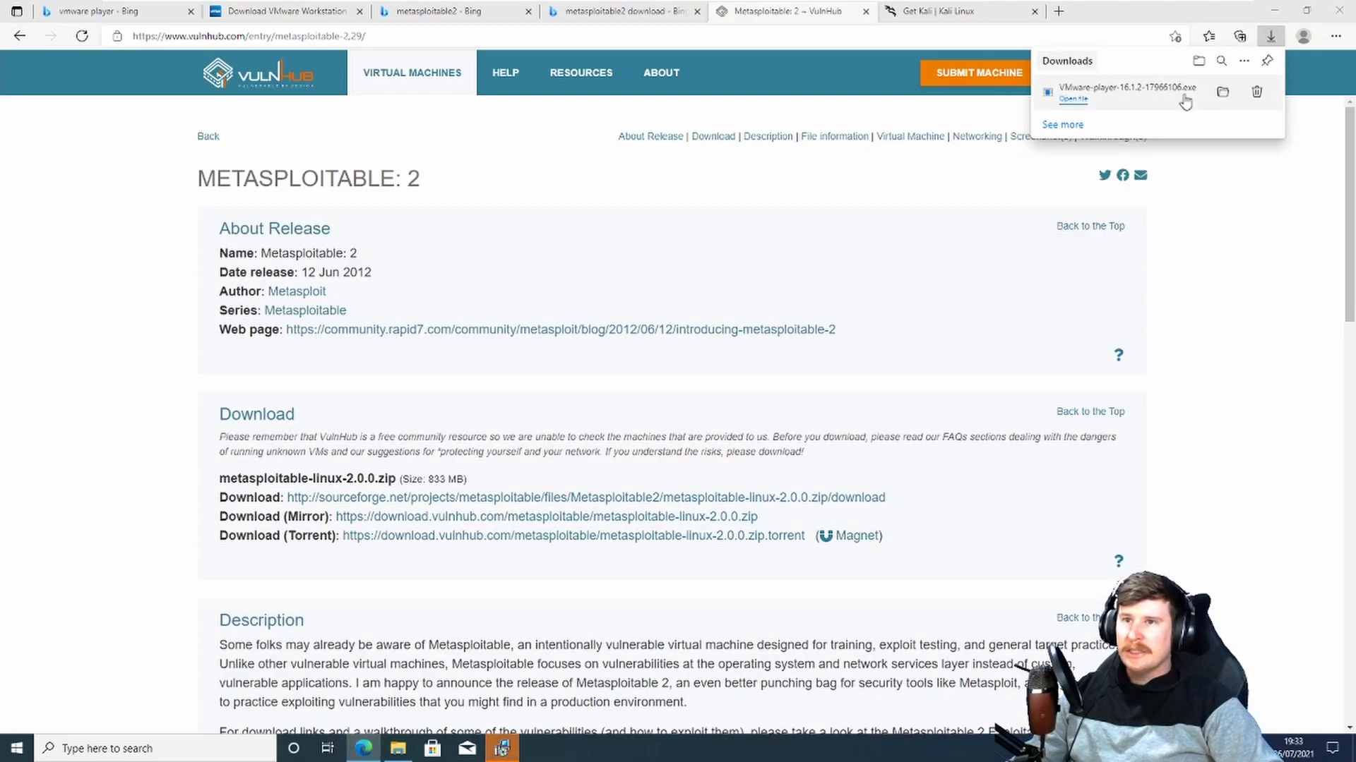
click(1221, 211)
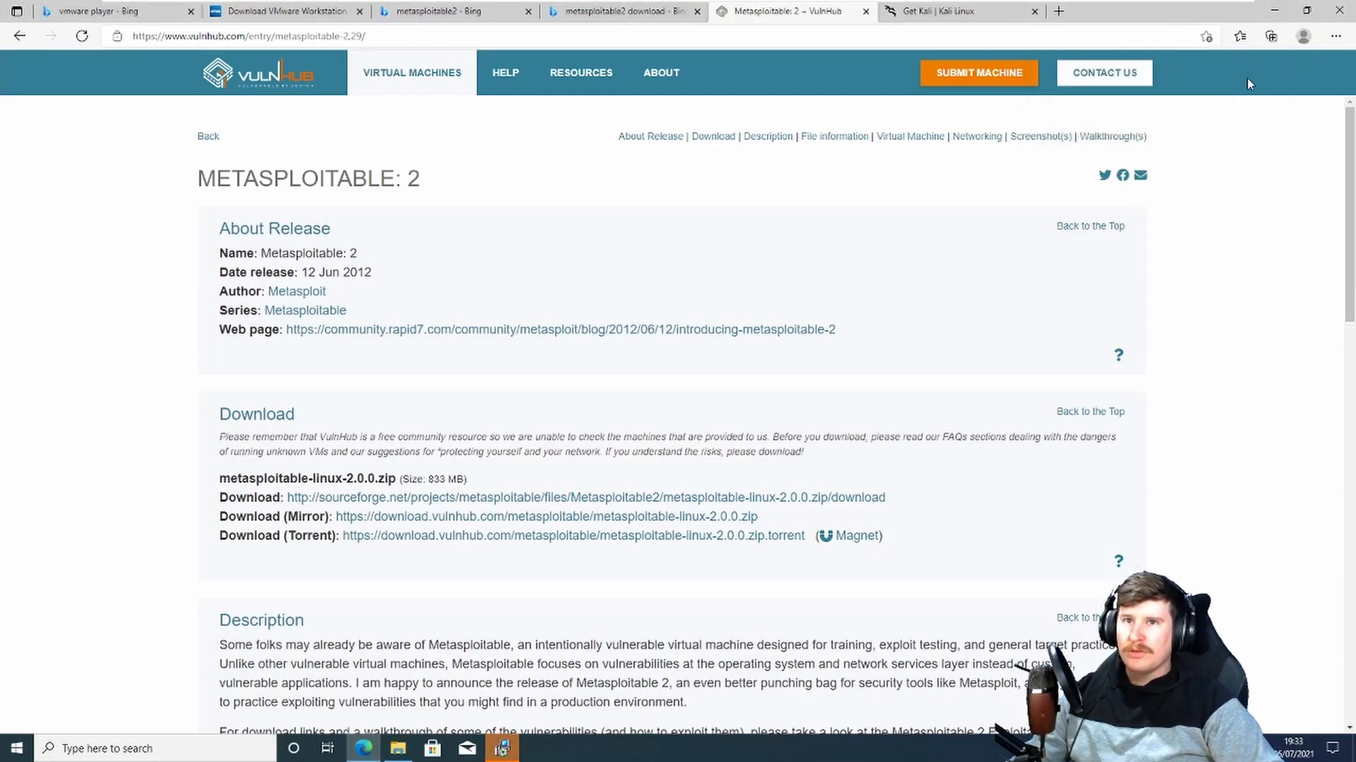
click(1273, 11)
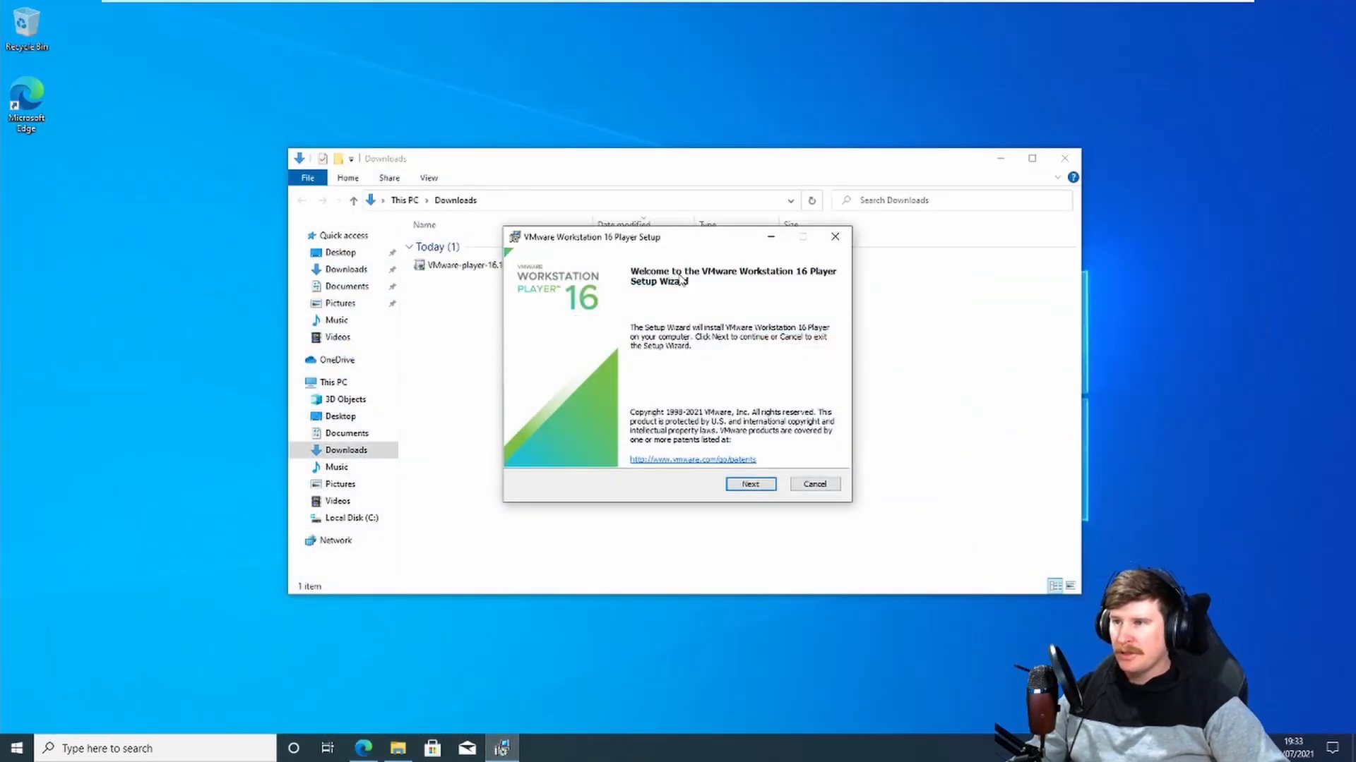
Step: Start the VMware Workstation 16 Player Setup wizard and accept the End-User License Agreement
drag(680, 238, 644, 217)
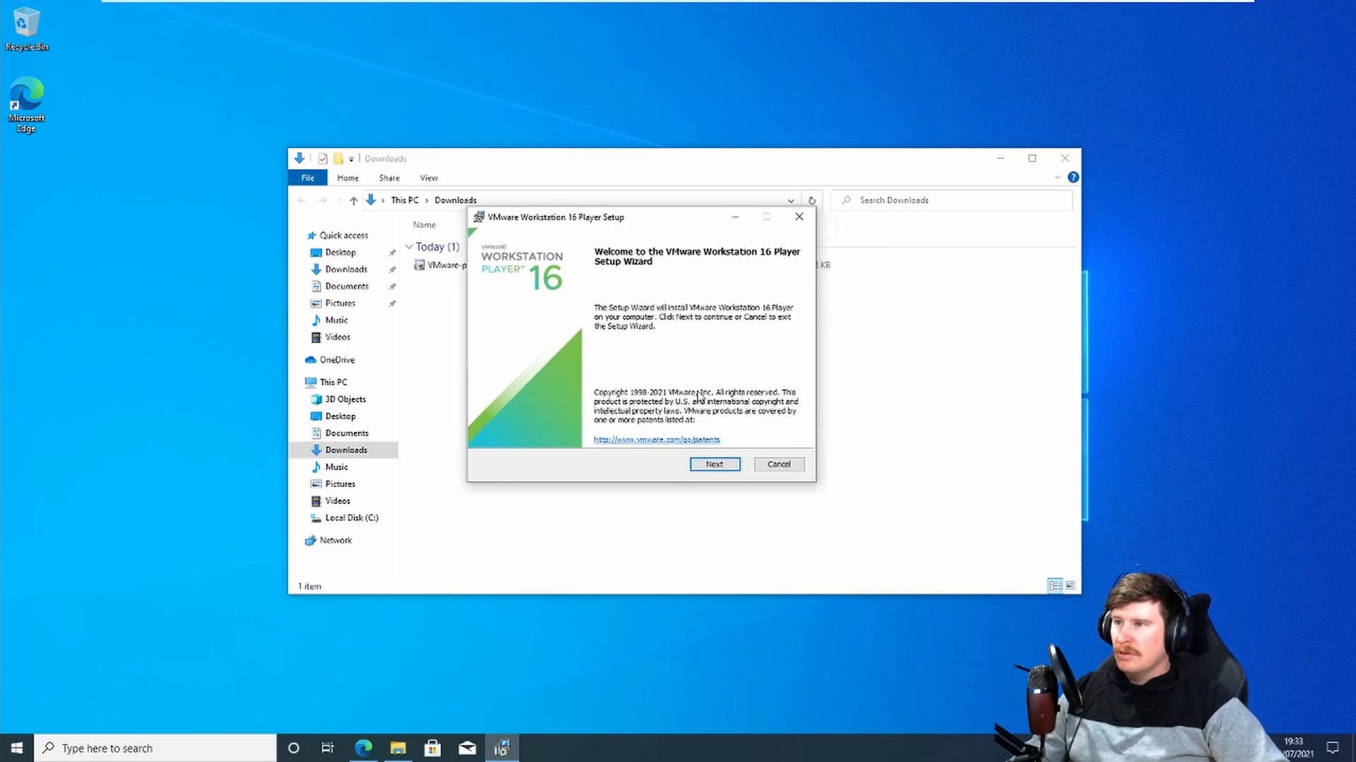
click(699, 464)
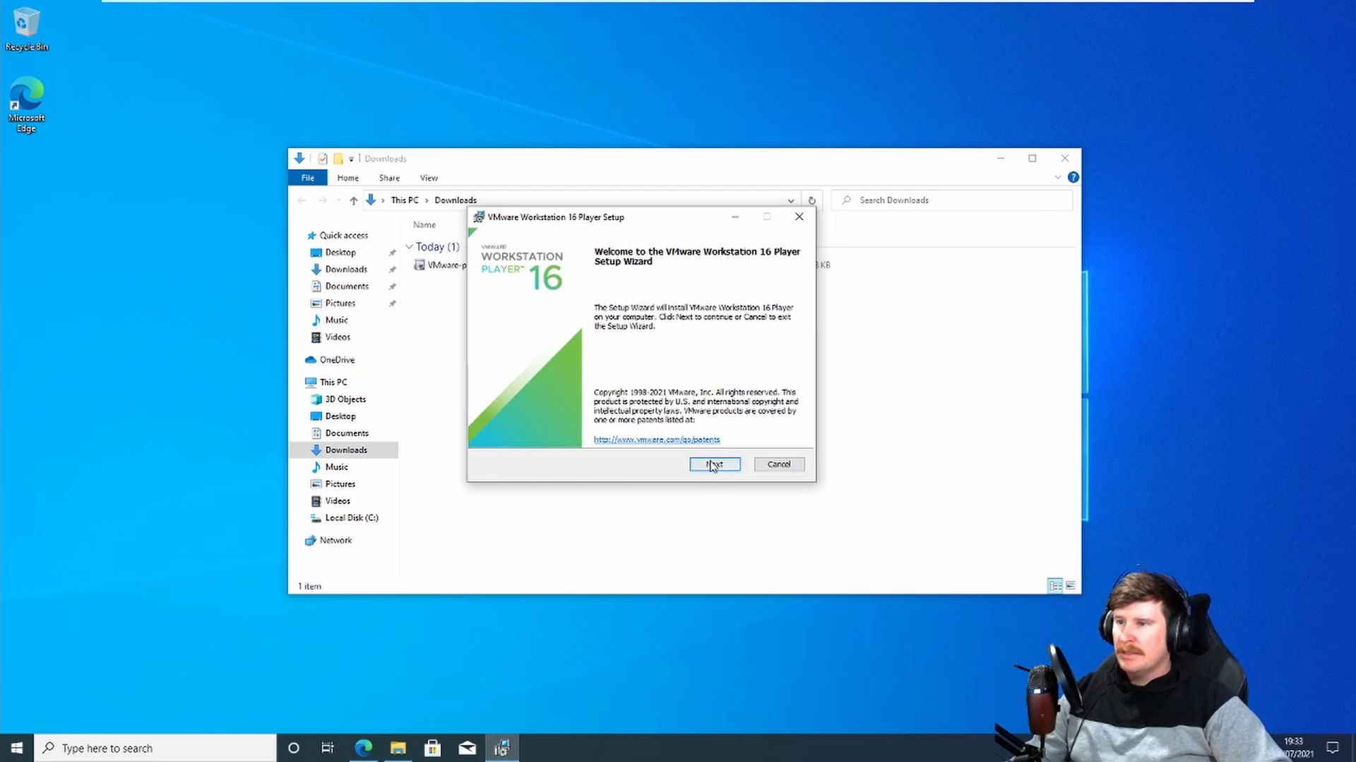
click(490, 431)
drag(789, 306, 791, 396)
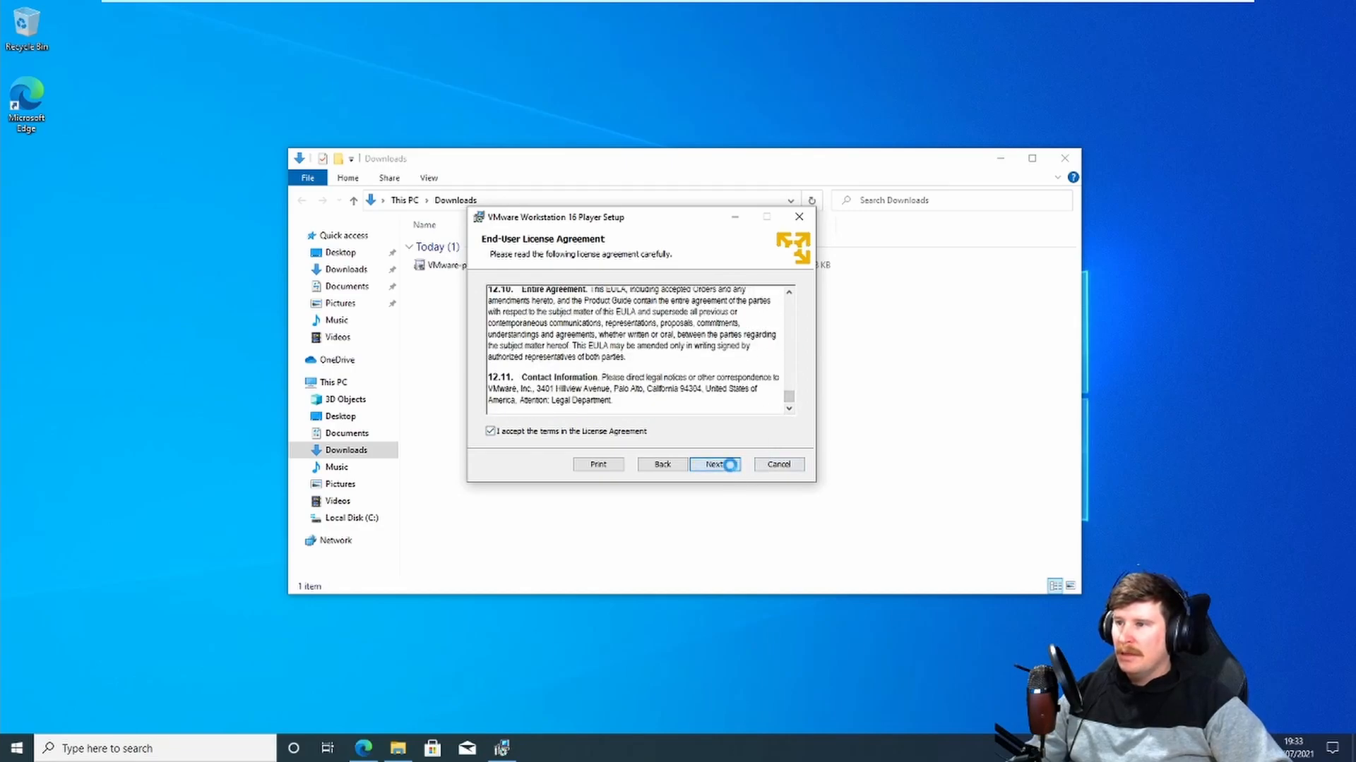
click(730, 464)
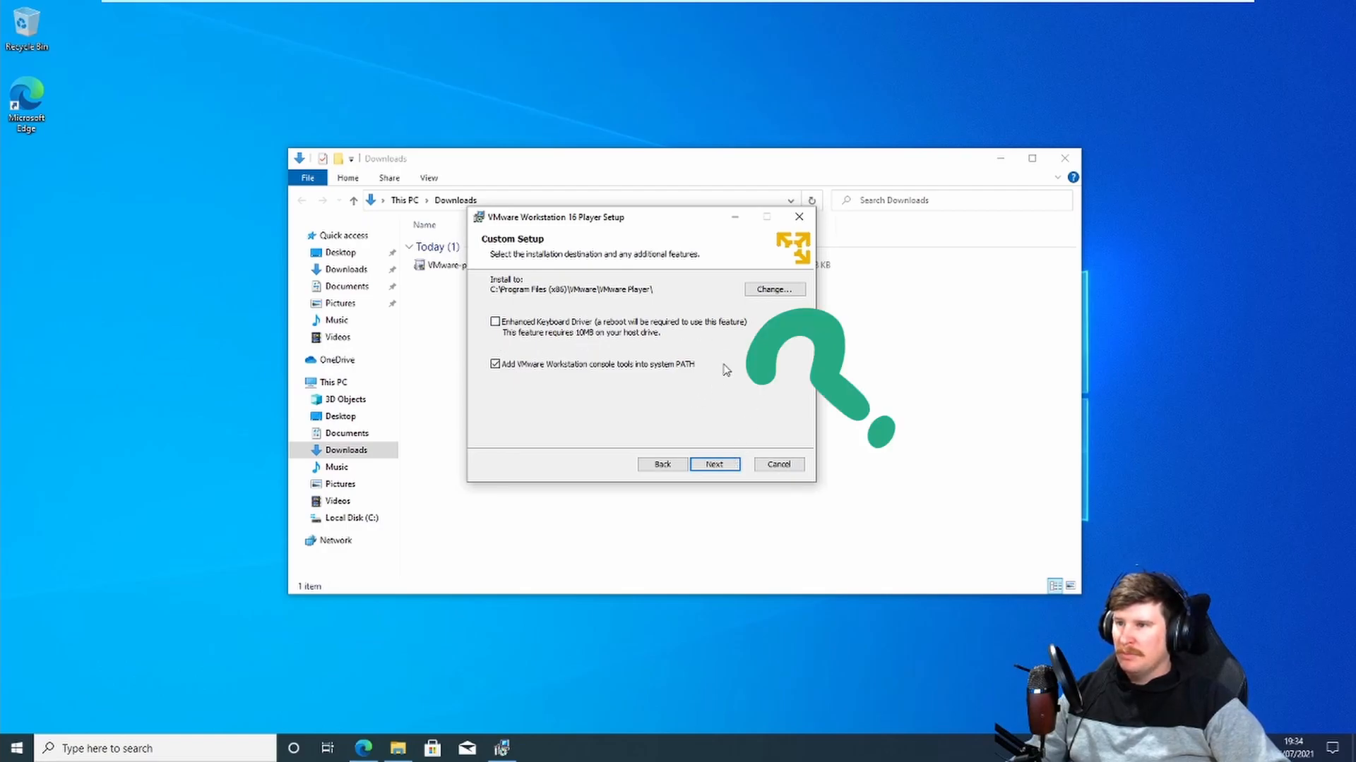
Step: Keep the default install location and opt out of the VMware Customer Experience Improvement Program
click(714, 464)
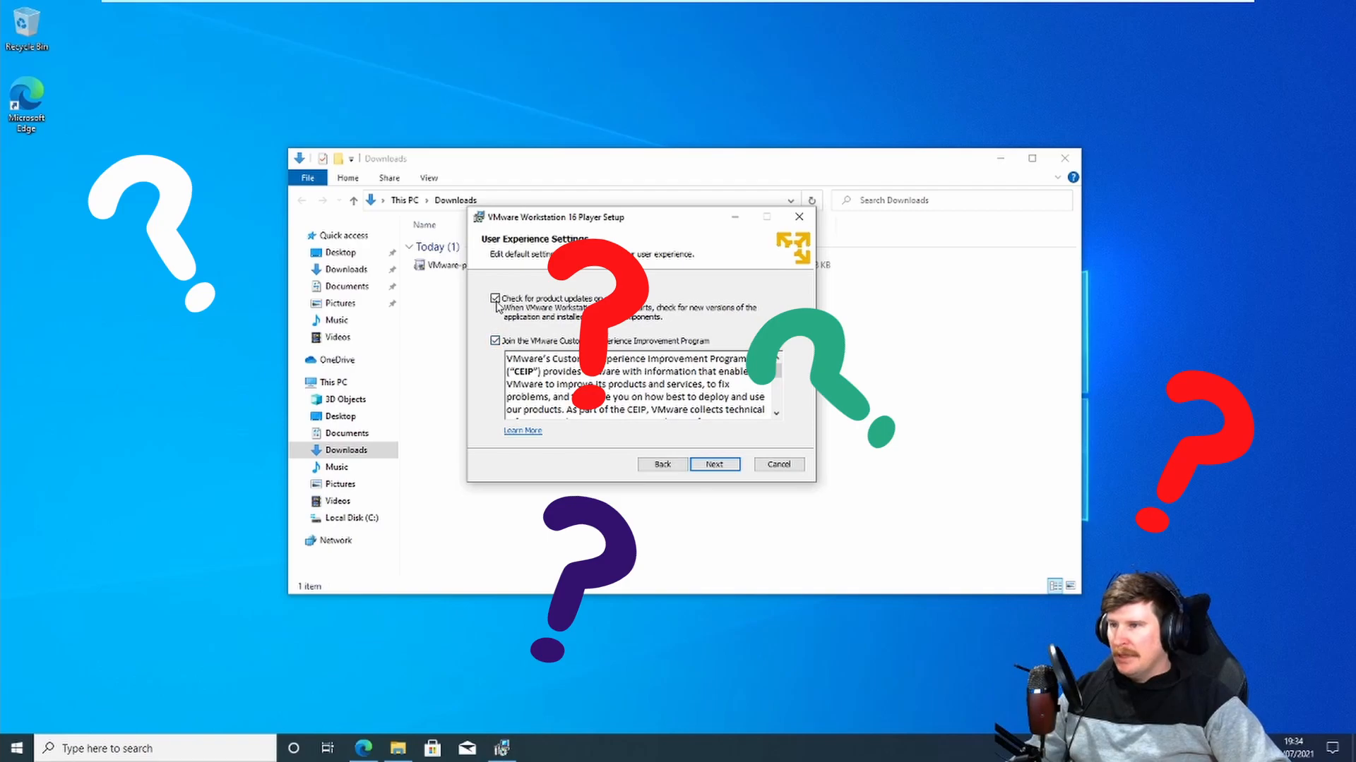
click(497, 342)
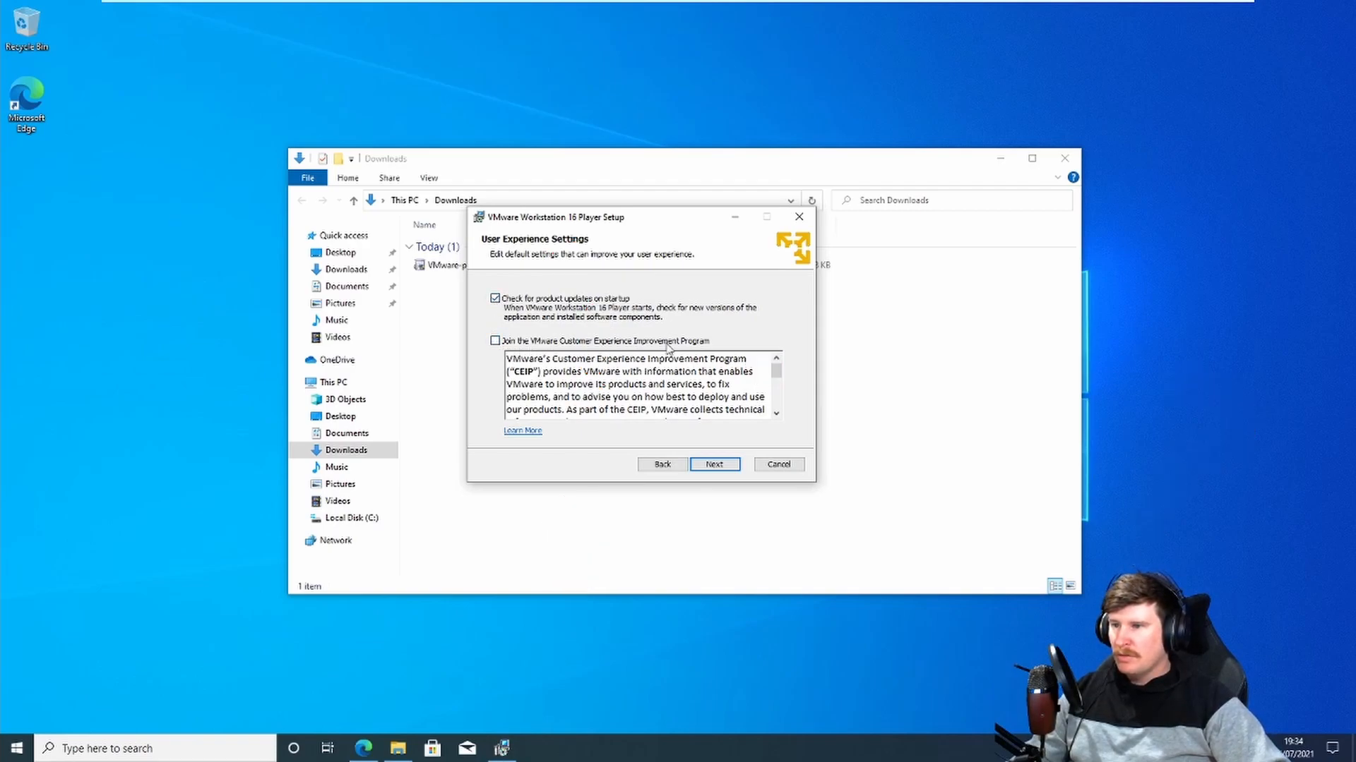
drag(776, 369, 776, 401)
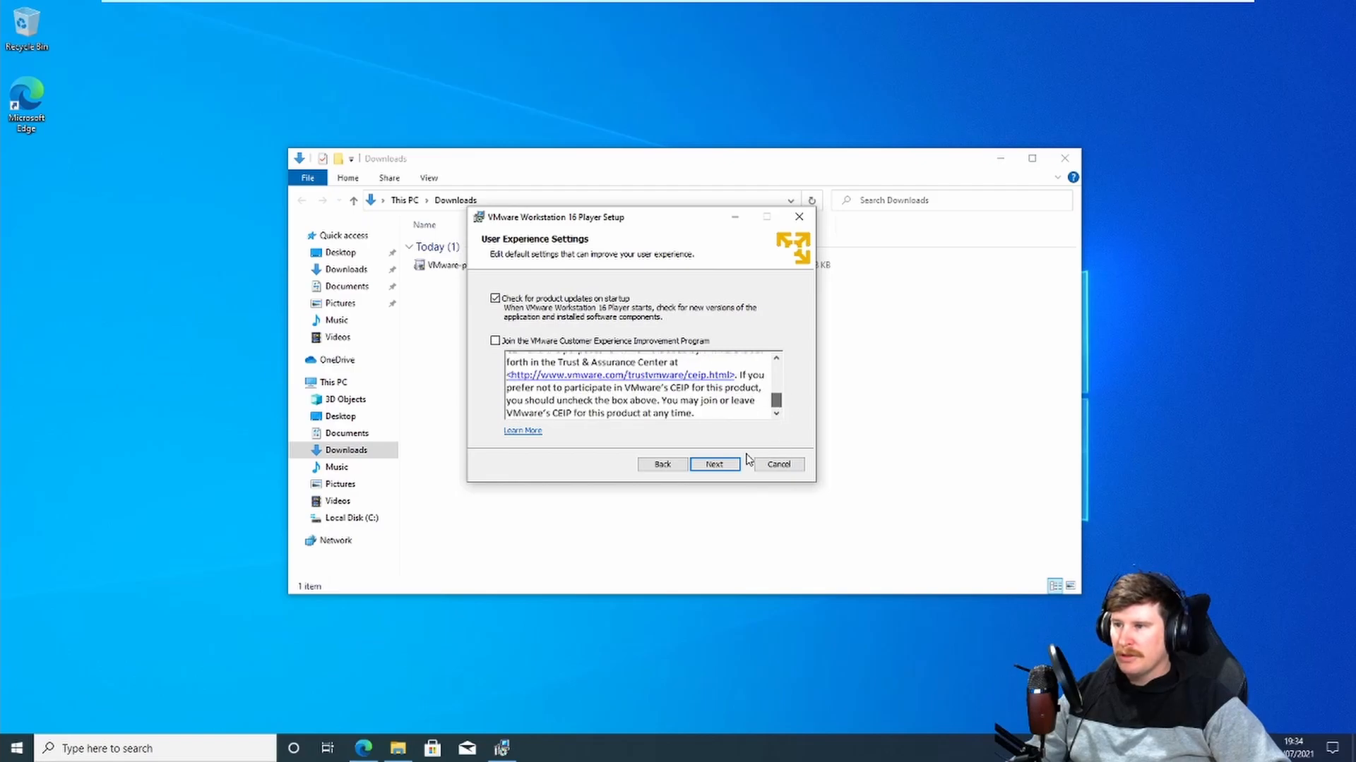
click(730, 467)
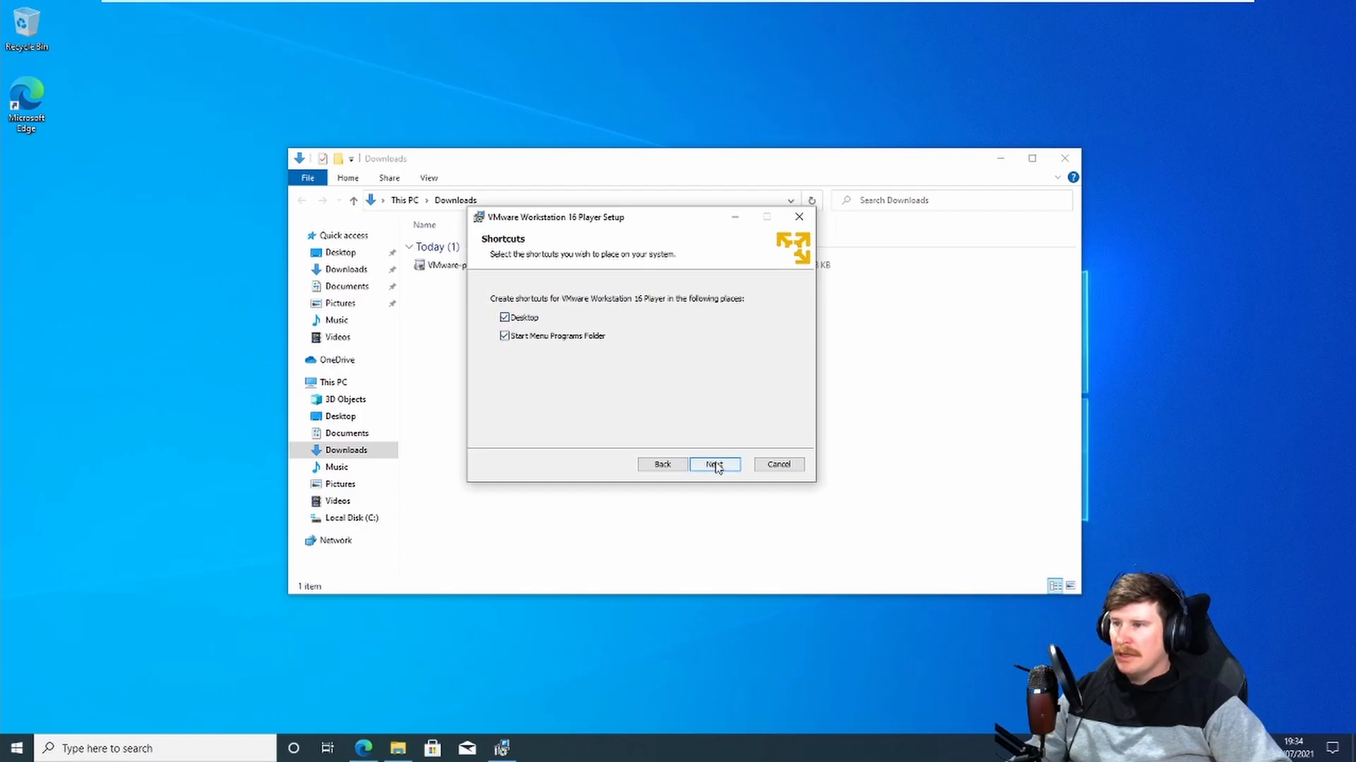
Step: Keep the Desktop and Start Menu shortcuts, install VMware Workstation 16 Player and finish the wizard
click(715, 466)
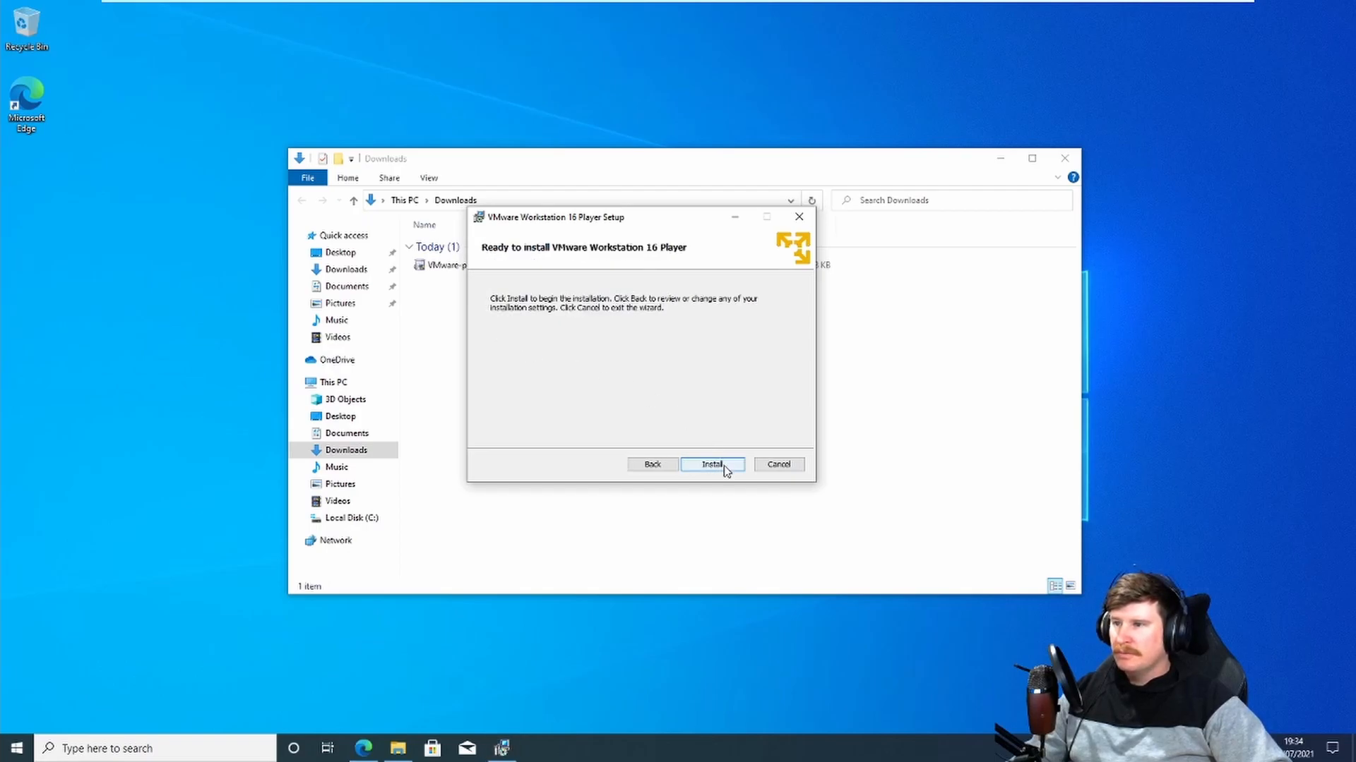
click(711, 464)
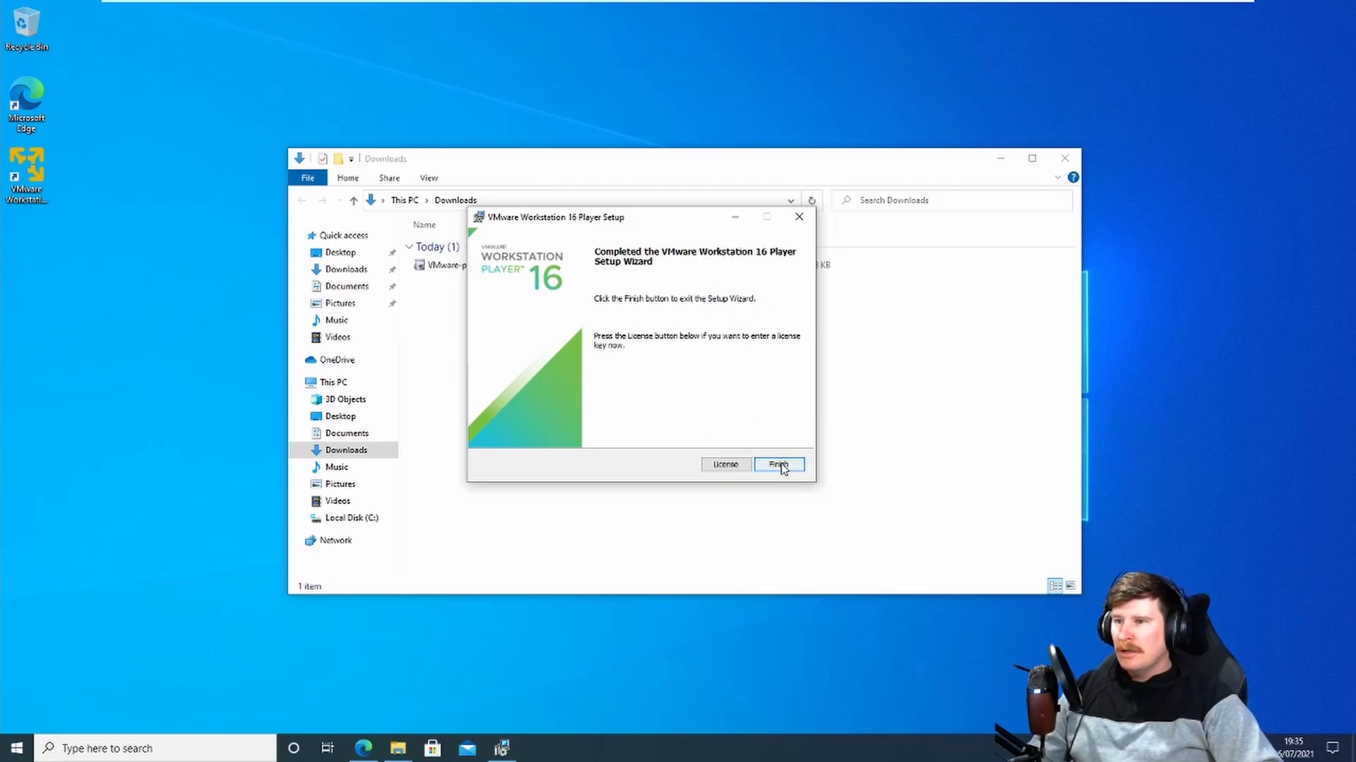
click(780, 465)
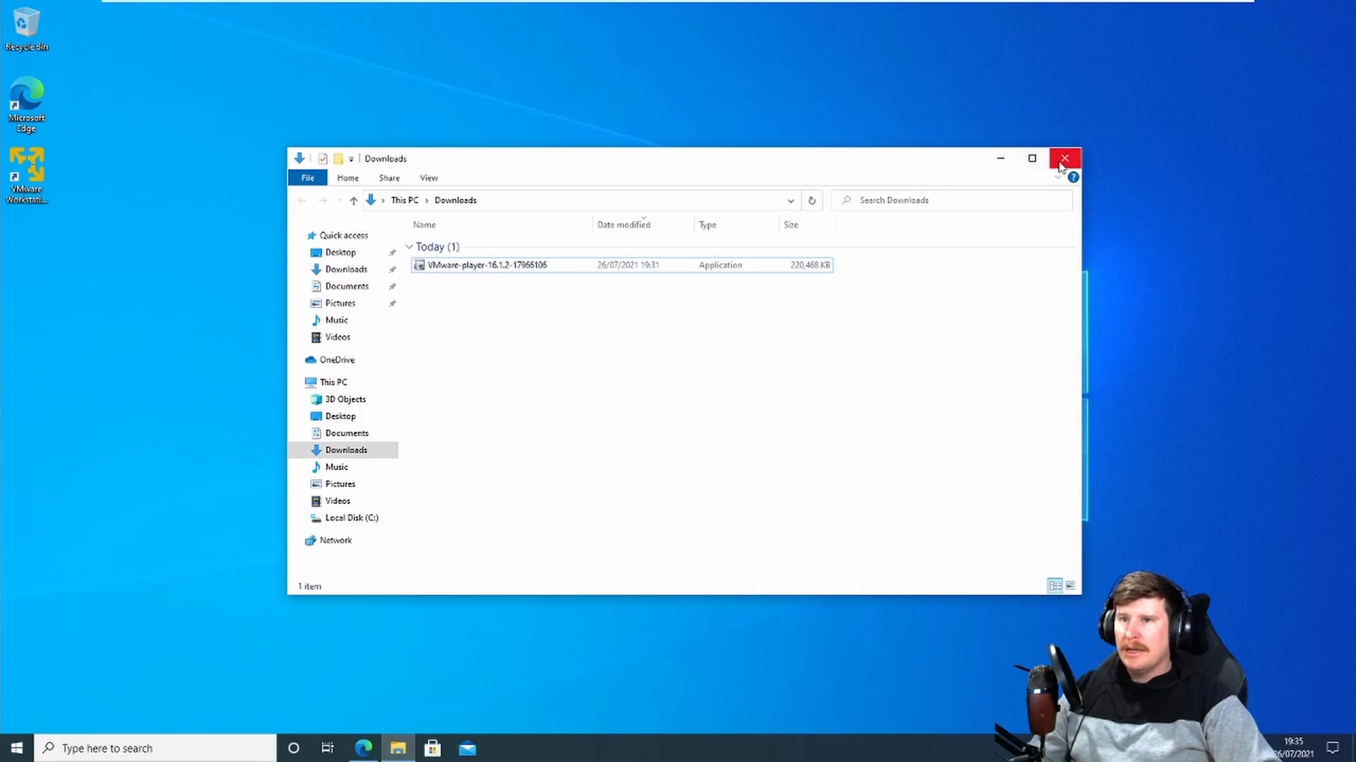
Step: Launch VMware Workstation 16 Player and choose free non-commercial use
click(1001, 158)
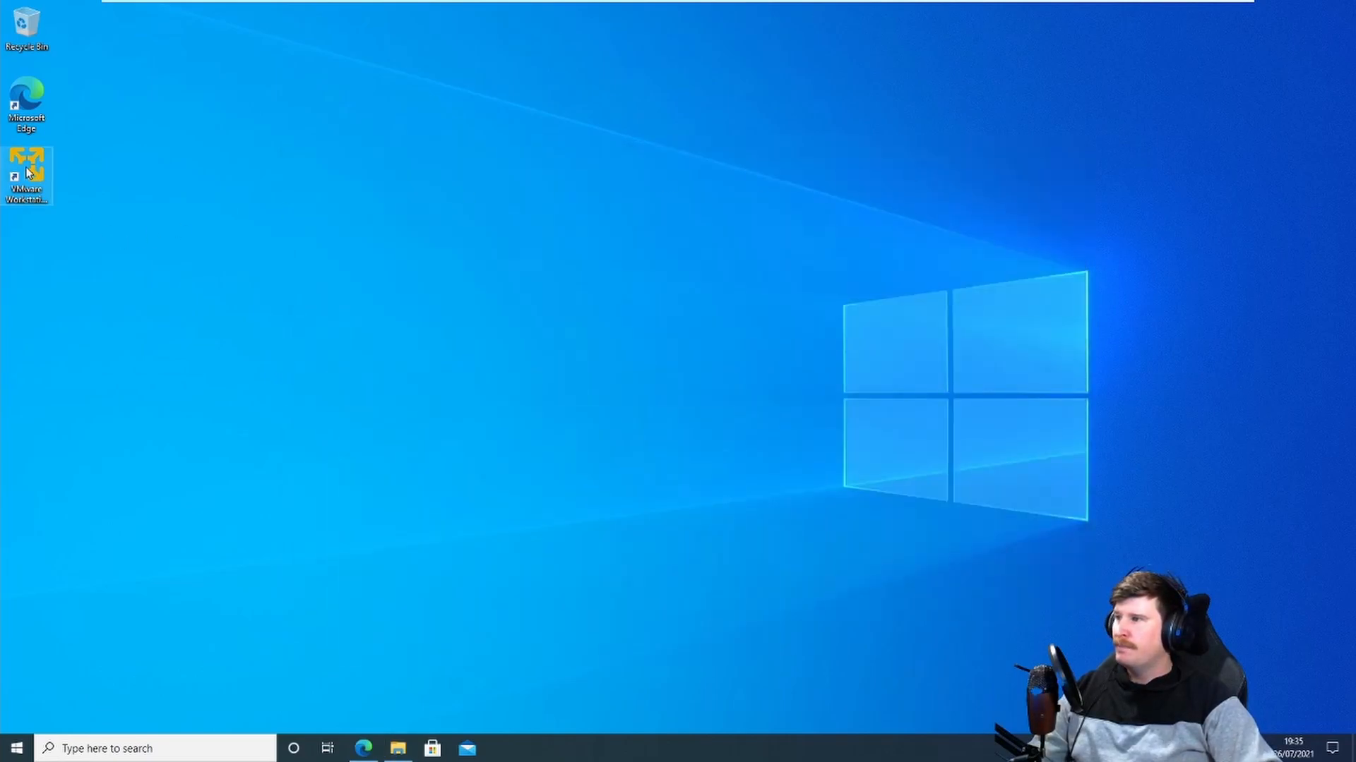
click(26, 169)
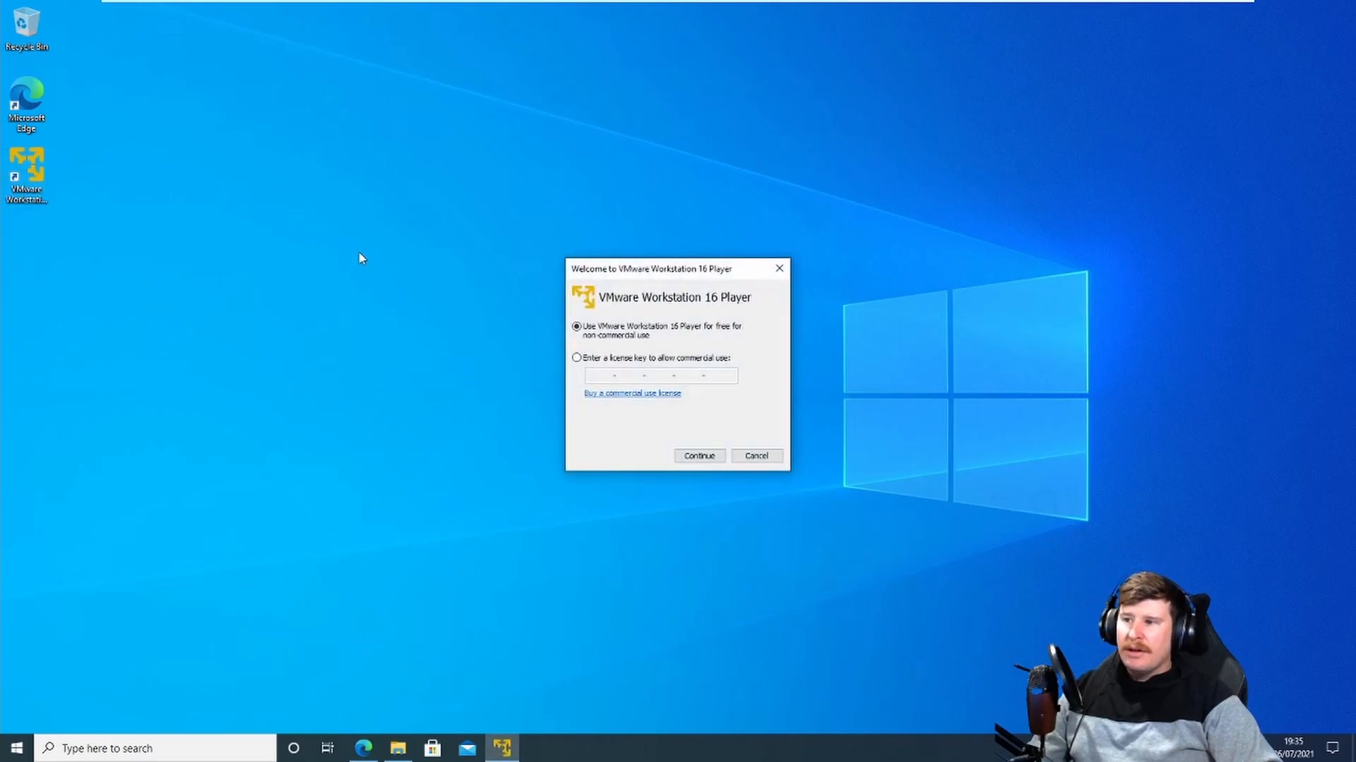
click(718, 459)
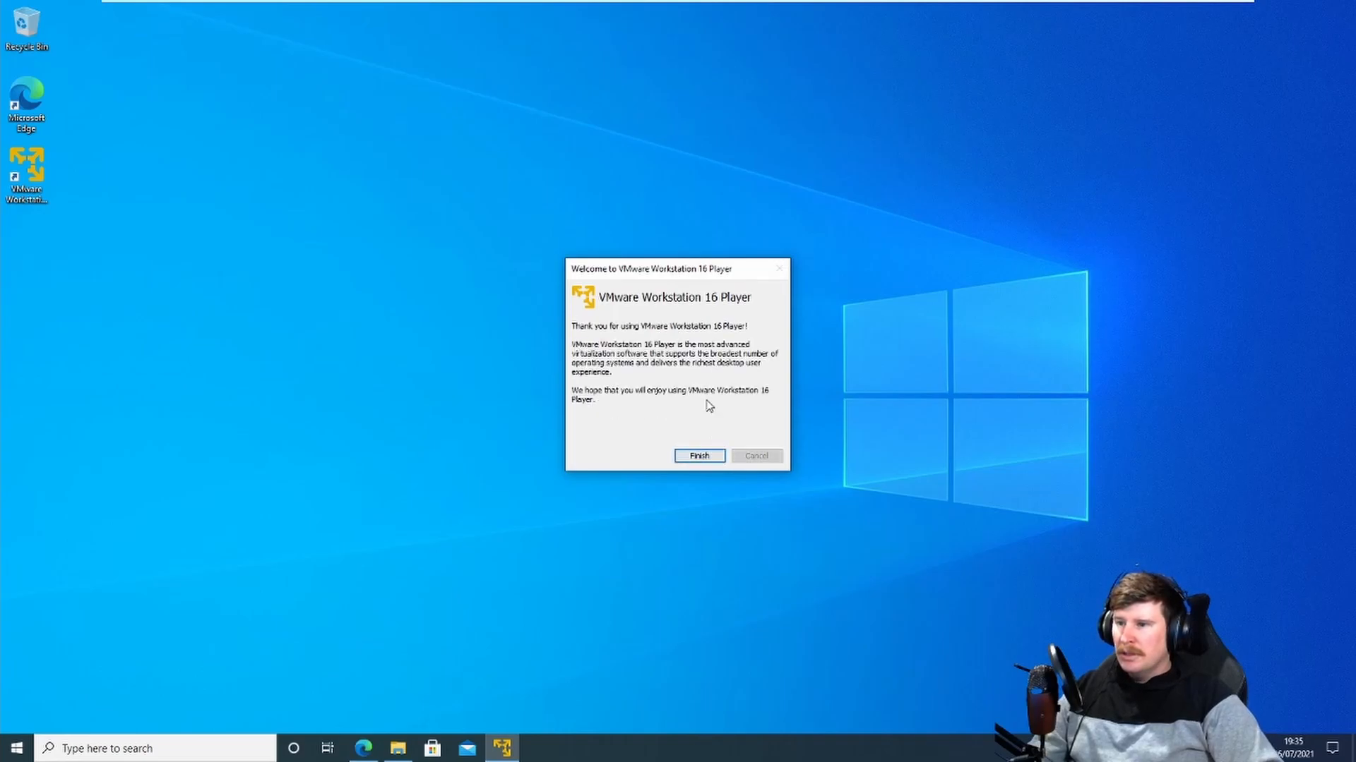
click(701, 456)
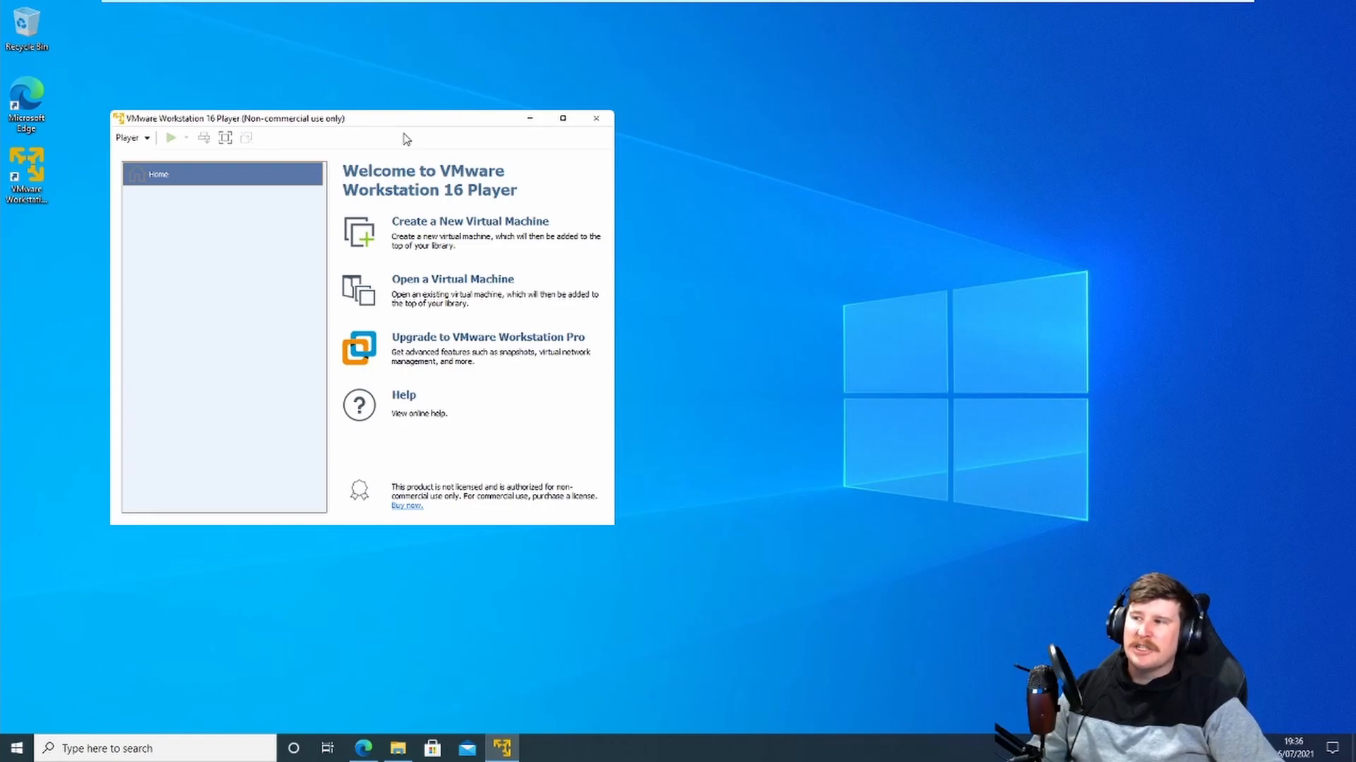
drag(385, 122, 476, 120)
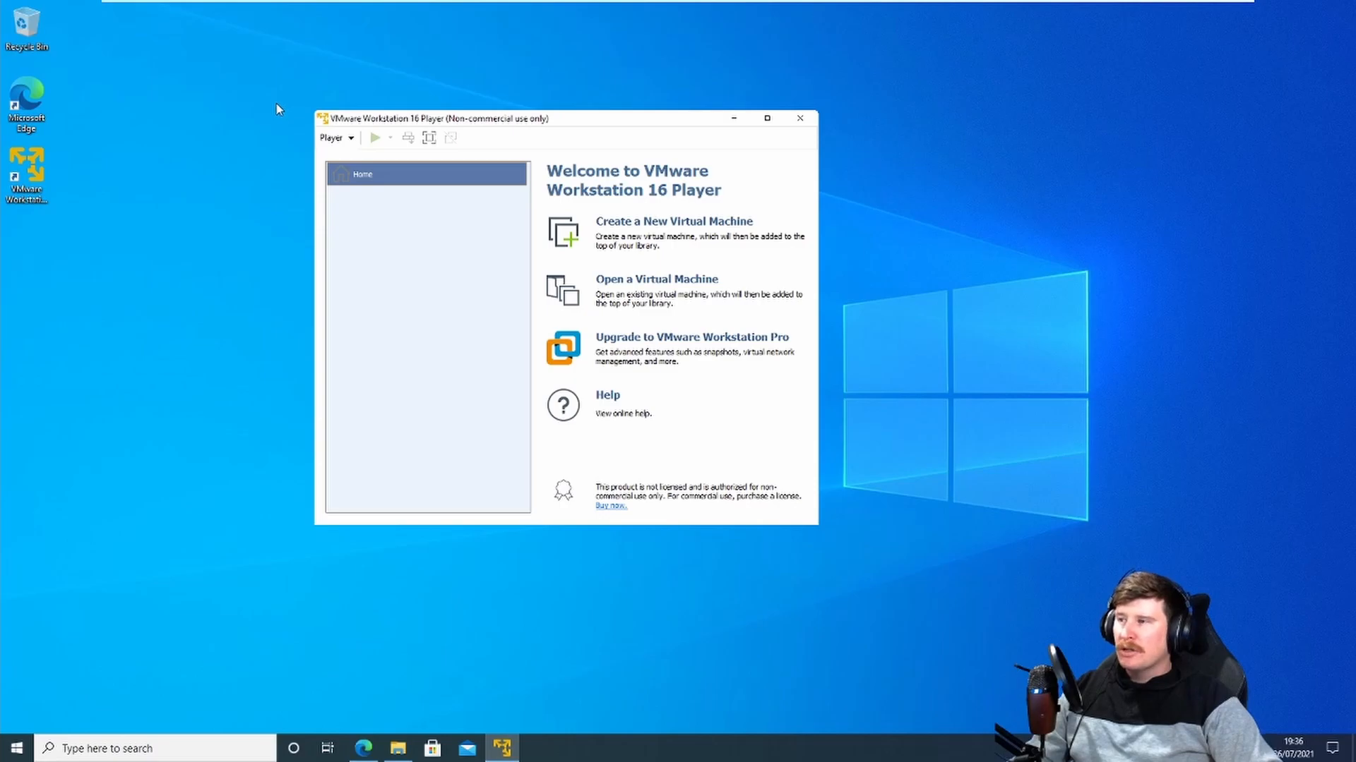
drag(675, 124, 711, 108)
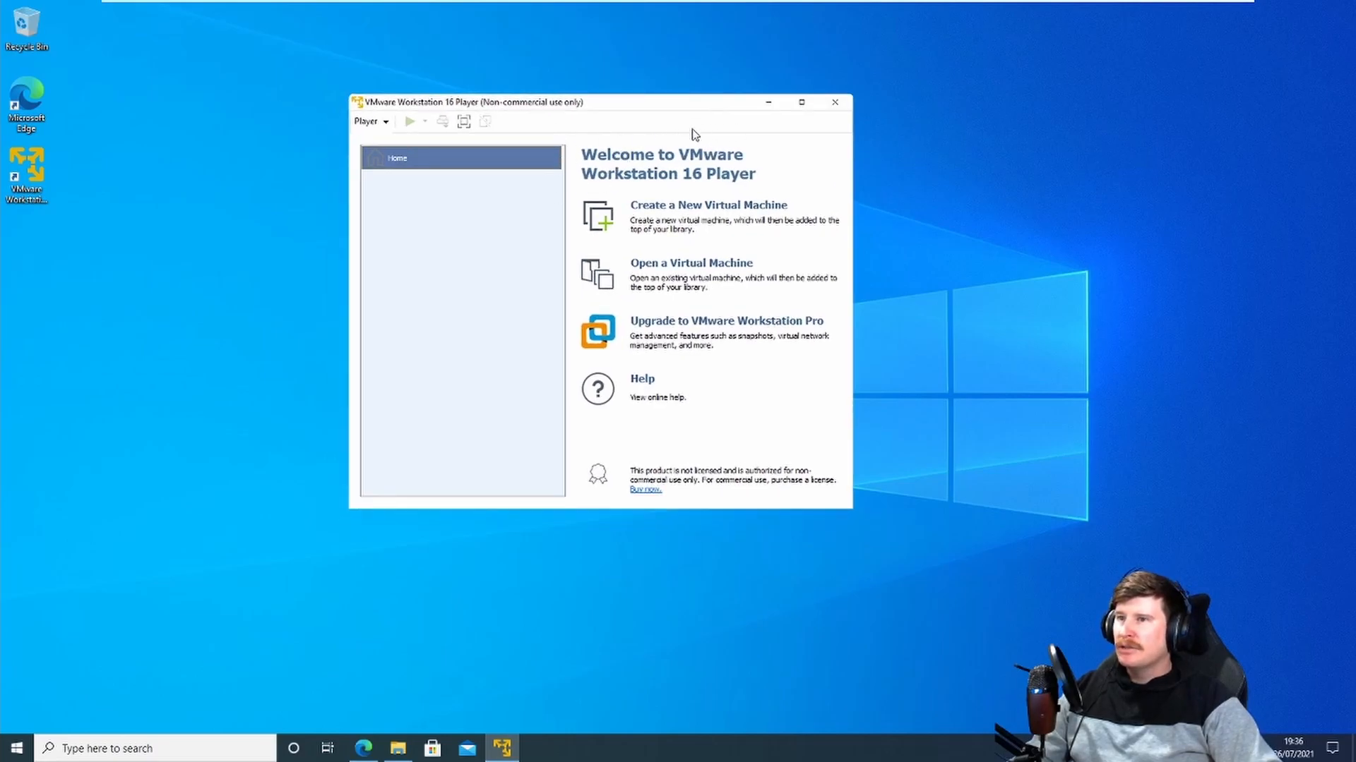
click(767, 106)
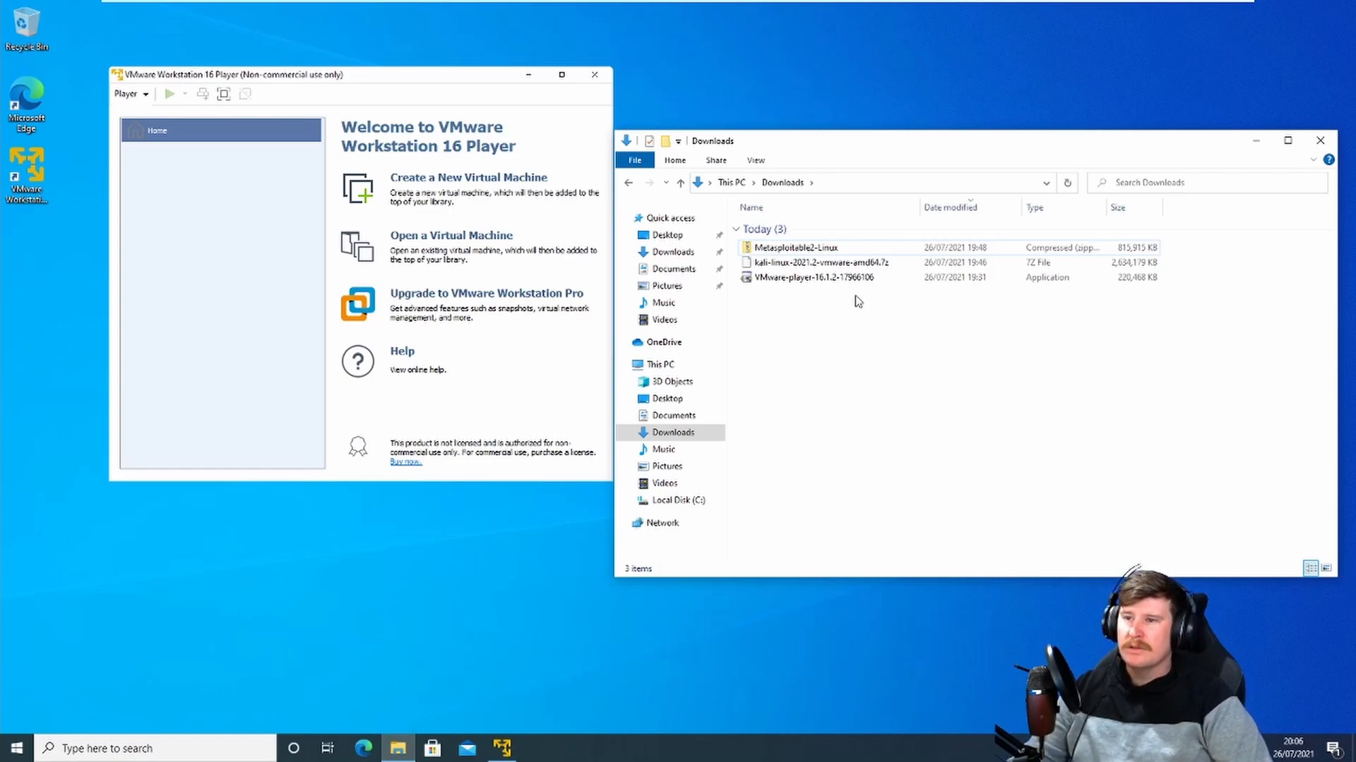
Step: Search the web for download 7z and open the 7-Zip download page
click(363, 748)
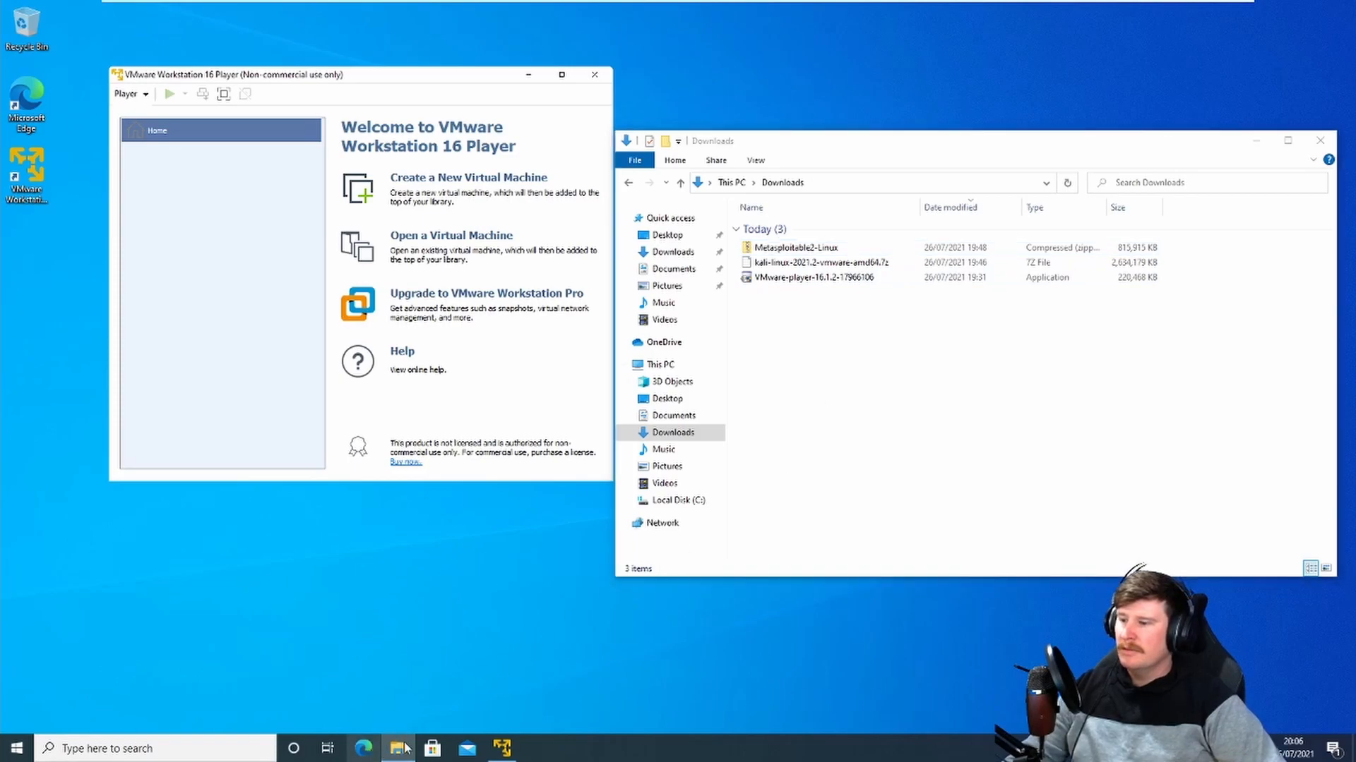
text(d)
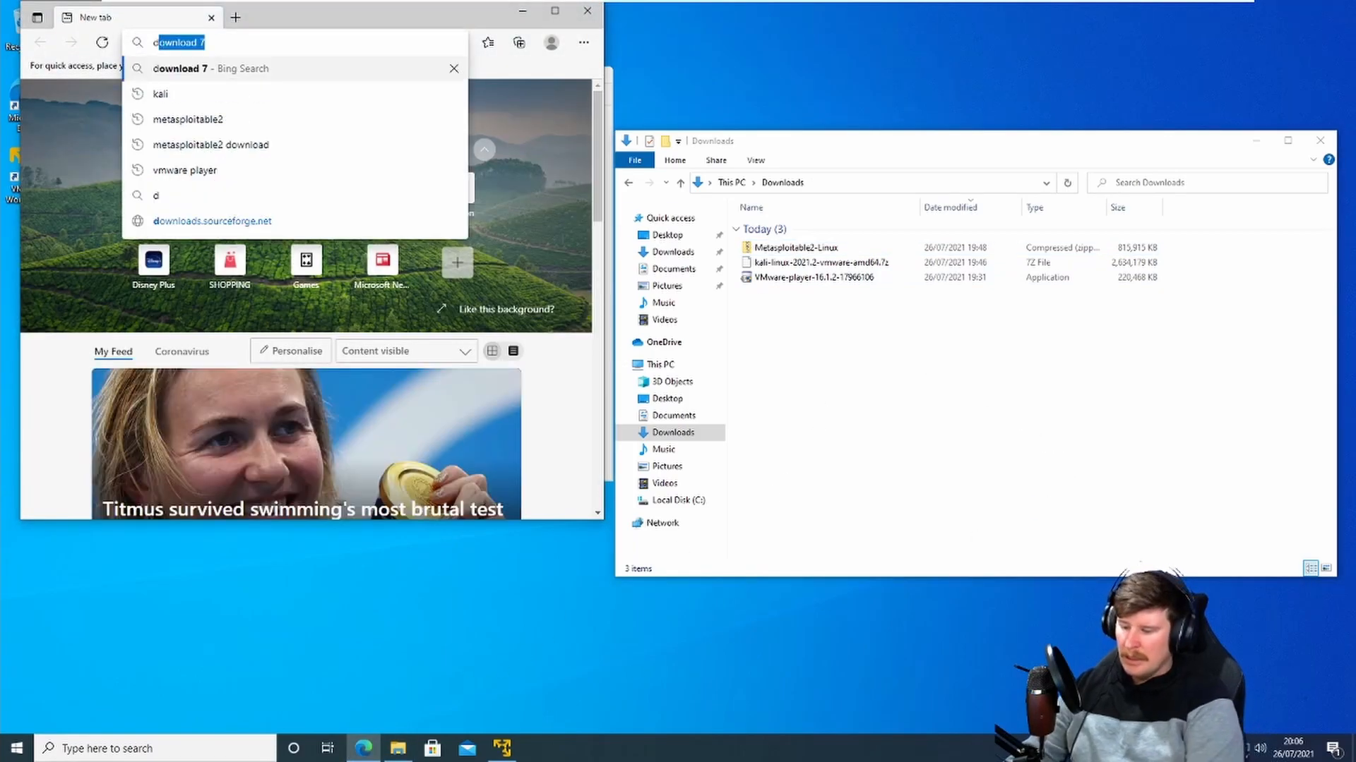
text(ownload)
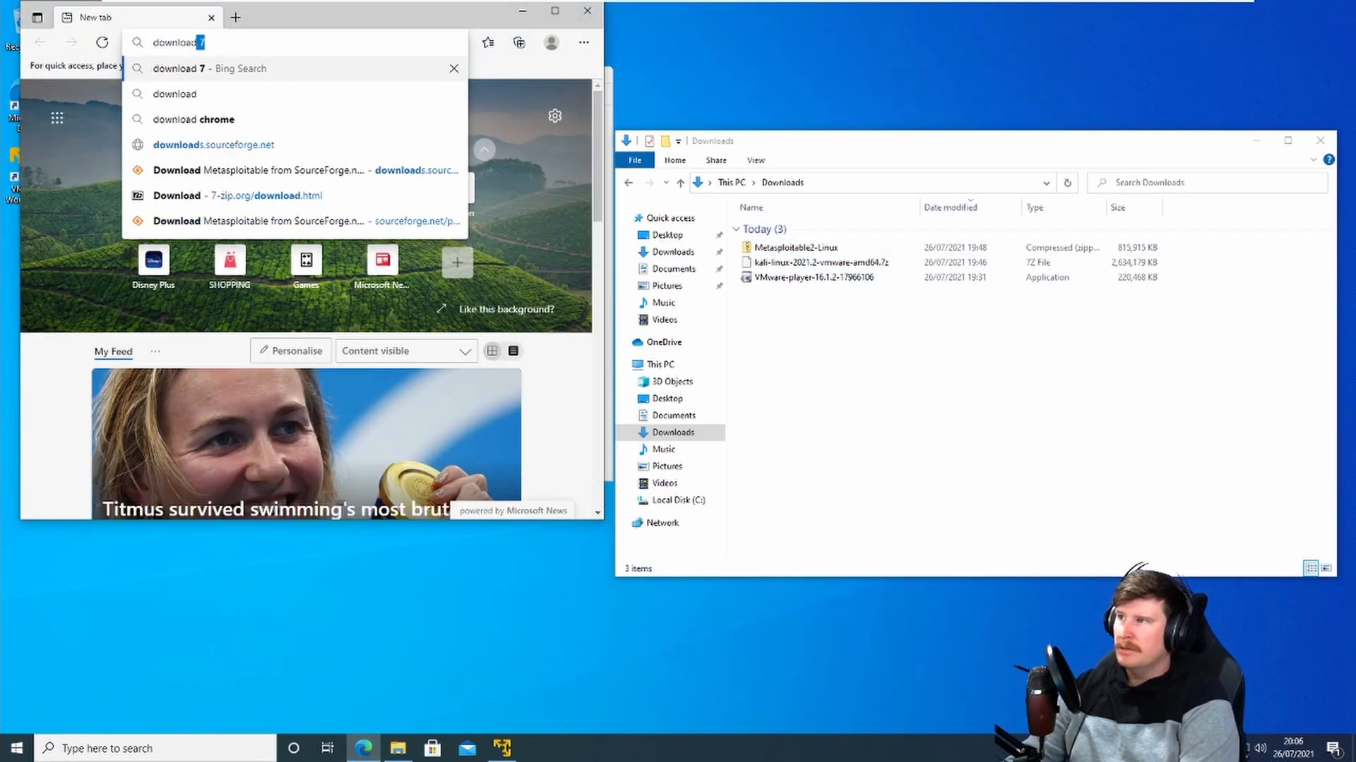
text( 7z)
key(Return)
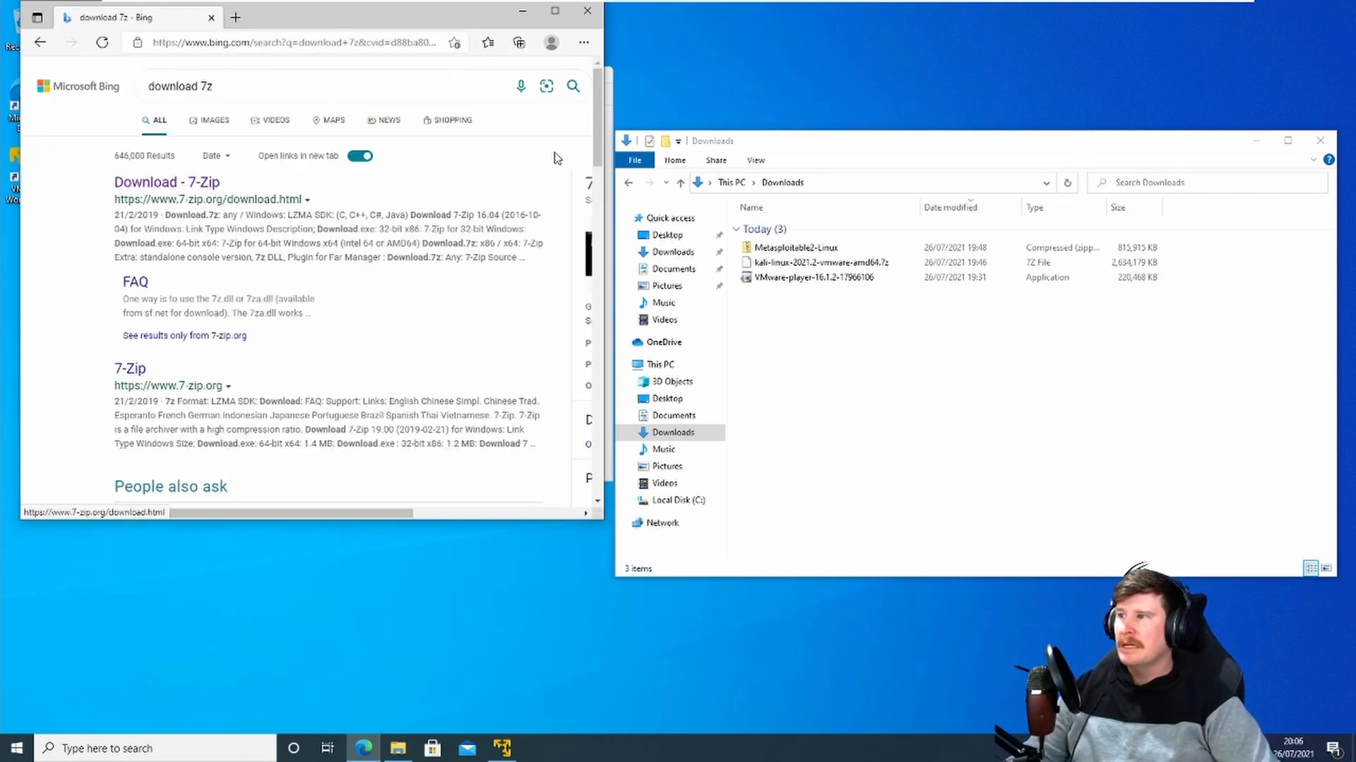
click(167, 183)
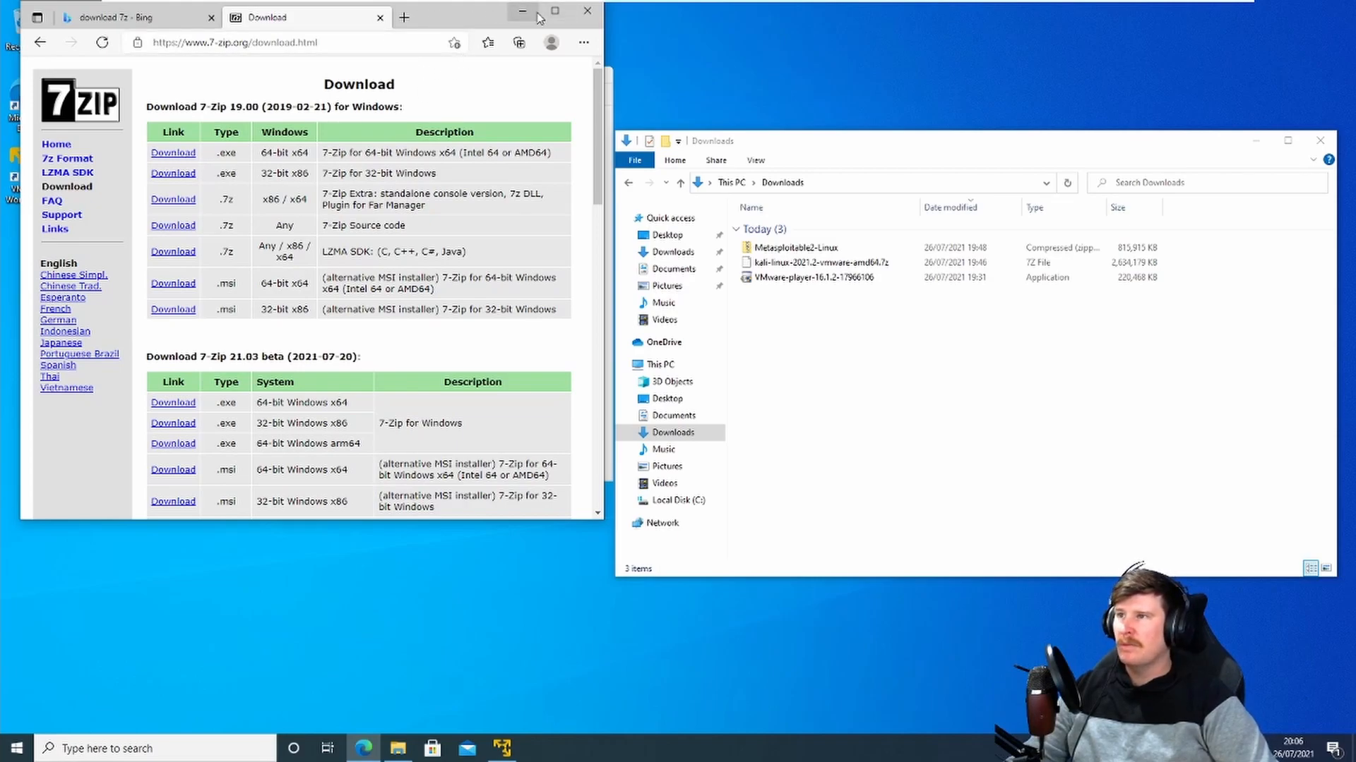
click(586, 16)
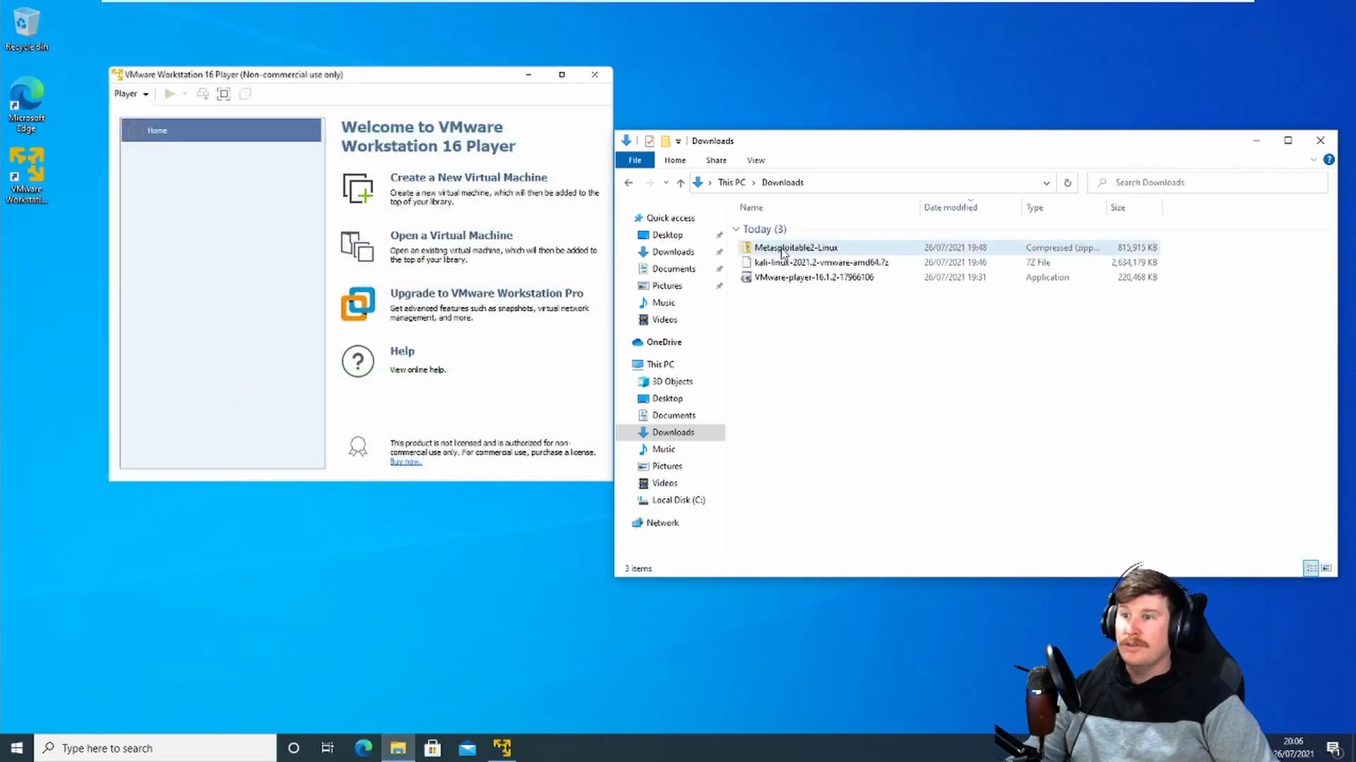
Step: Extract the kali-linux-2021.2-vmware-amd64.7z archive with 7-Zip into its own kali-linux-2021.2-vmware-amd64 folder
click(802, 268)
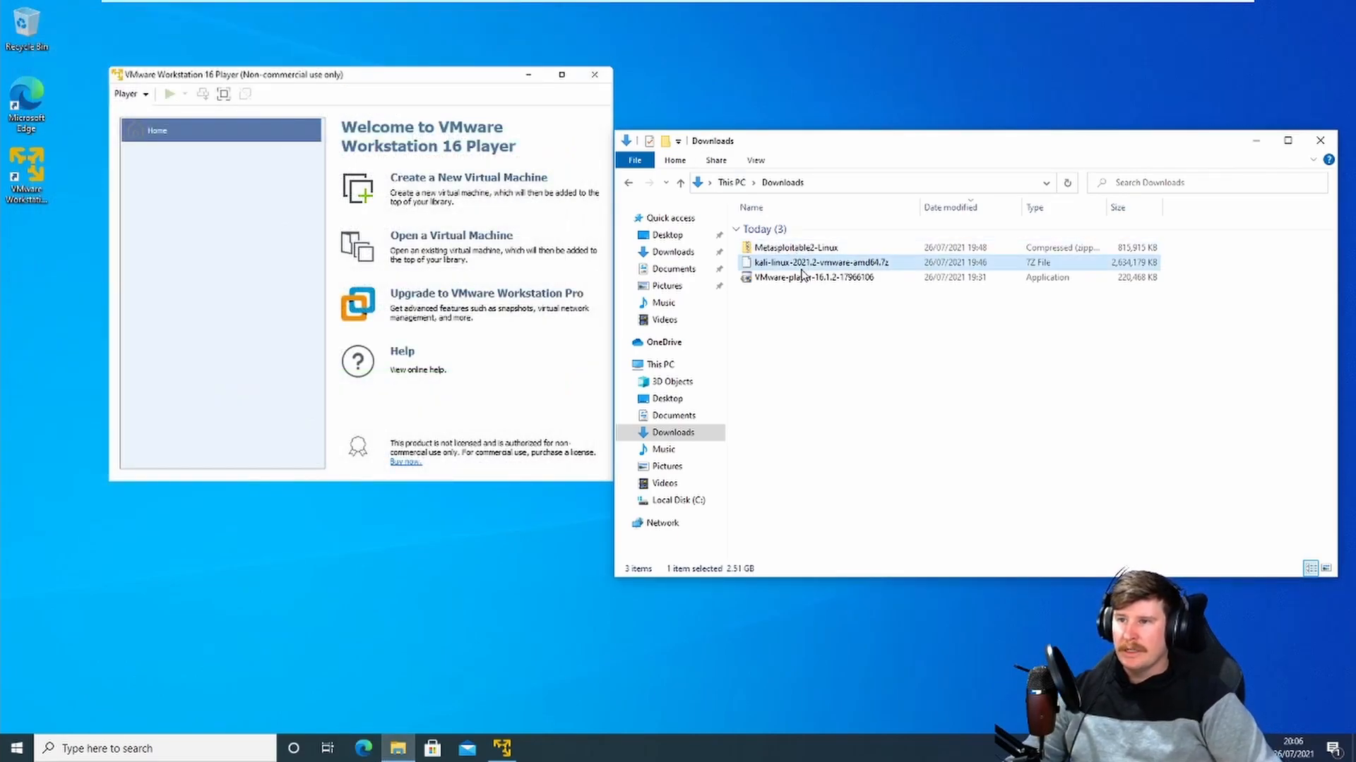
right_click(802, 269)
mouse_move(848, 312)
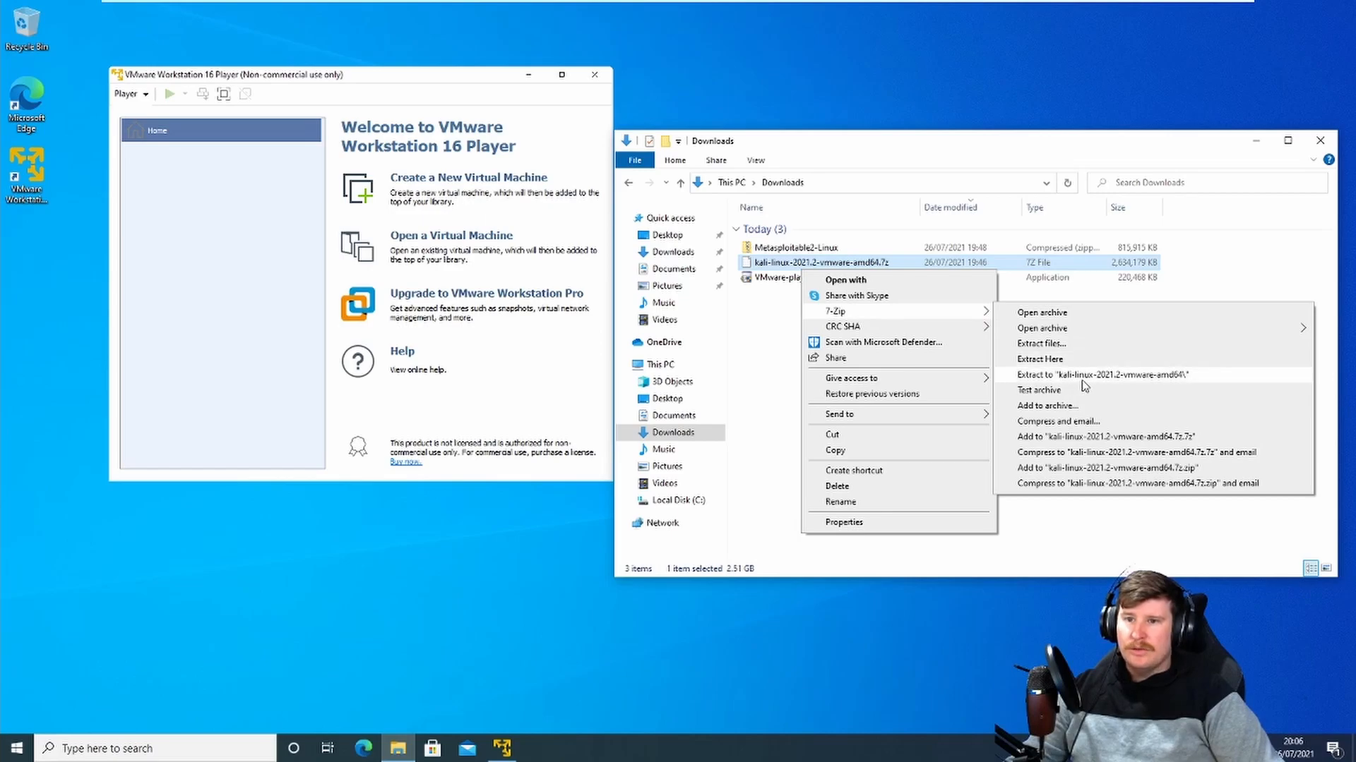
click(1054, 374)
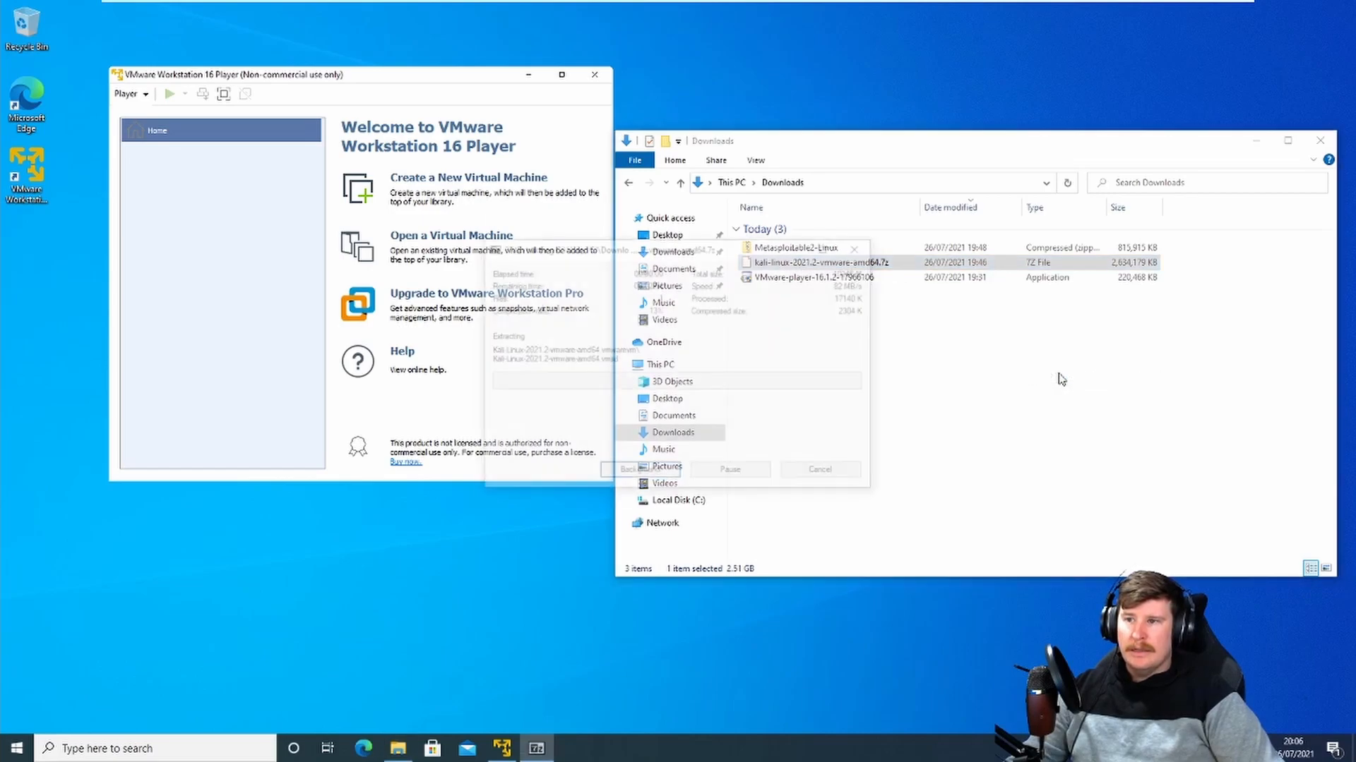
drag(668, 249, 408, 187)
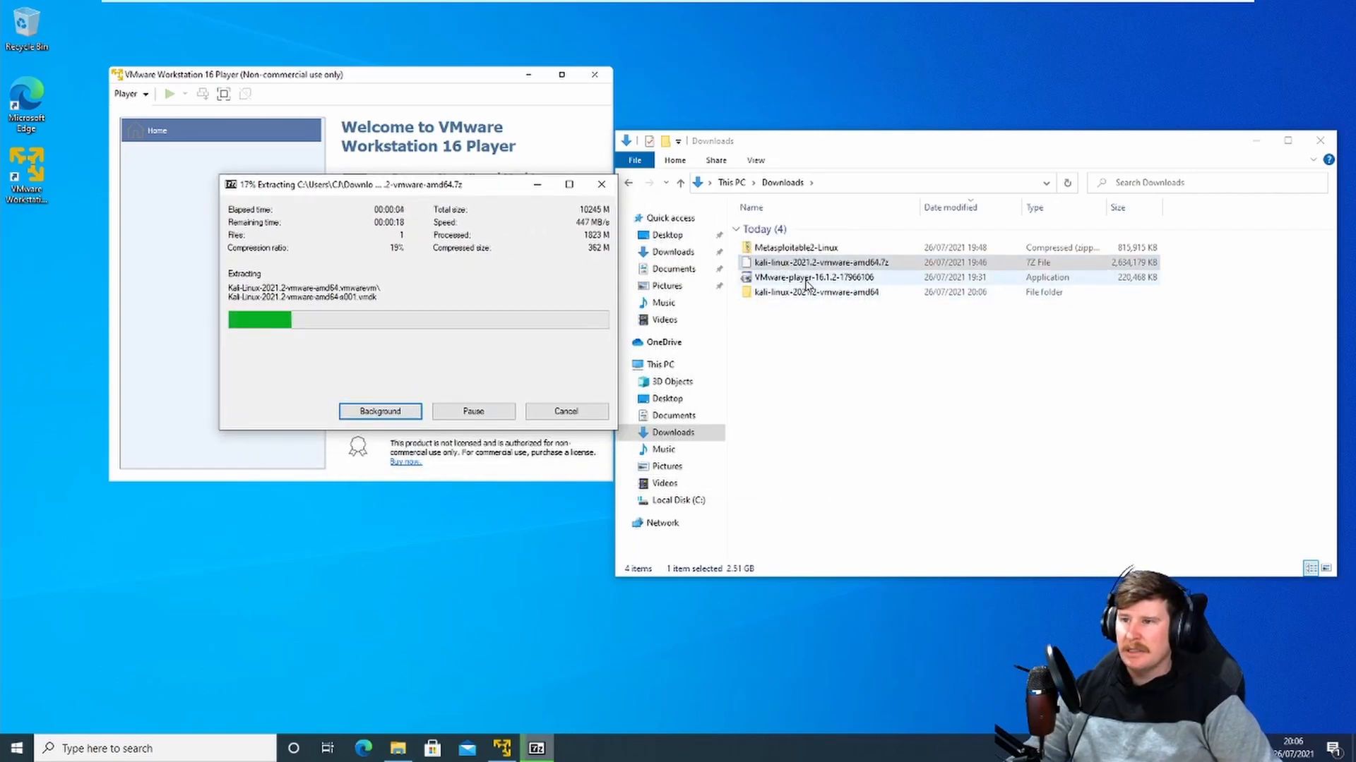
Step: Extract the Metasploitable2-Linux zip with 7-Zip into a Metasploitable2-Linux folder and check its contents
click(789, 248)
right_click(790, 247)
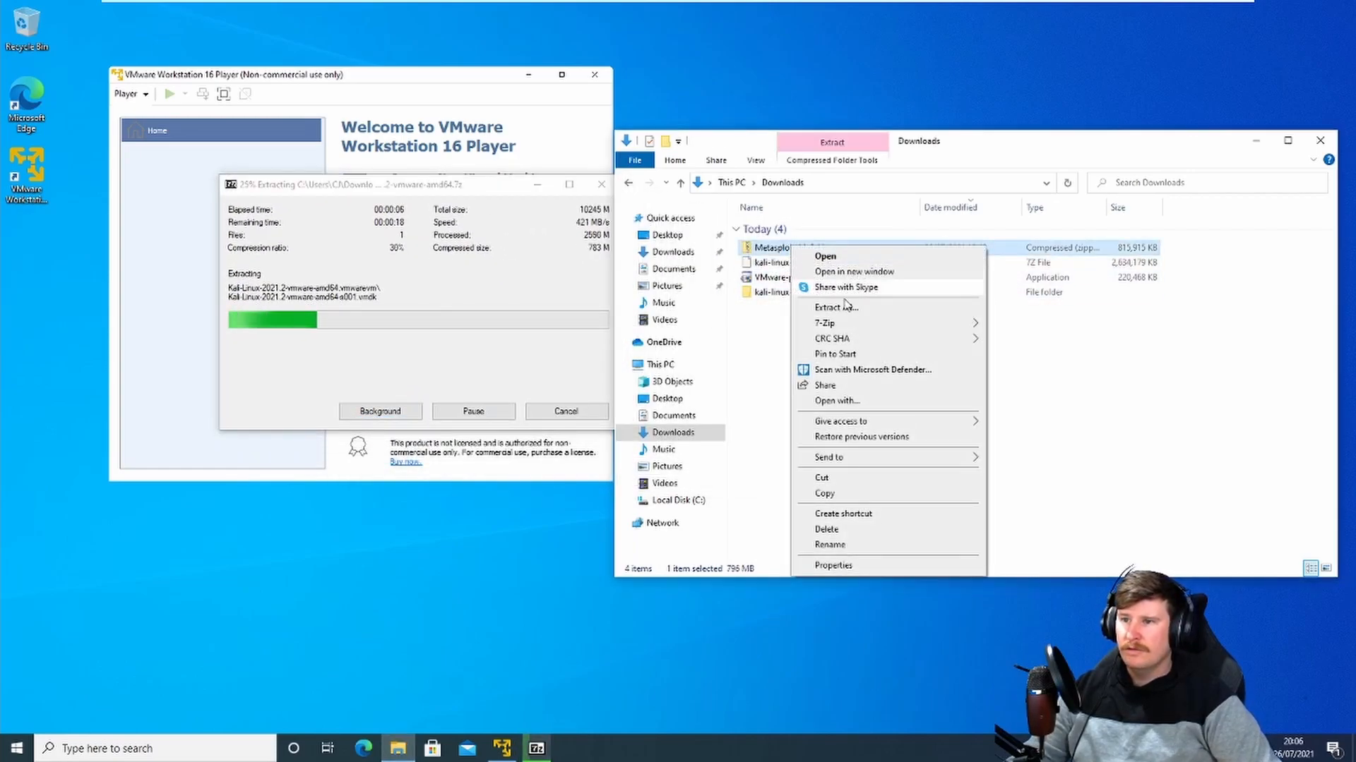
mouse_move(855, 332)
click(1072, 388)
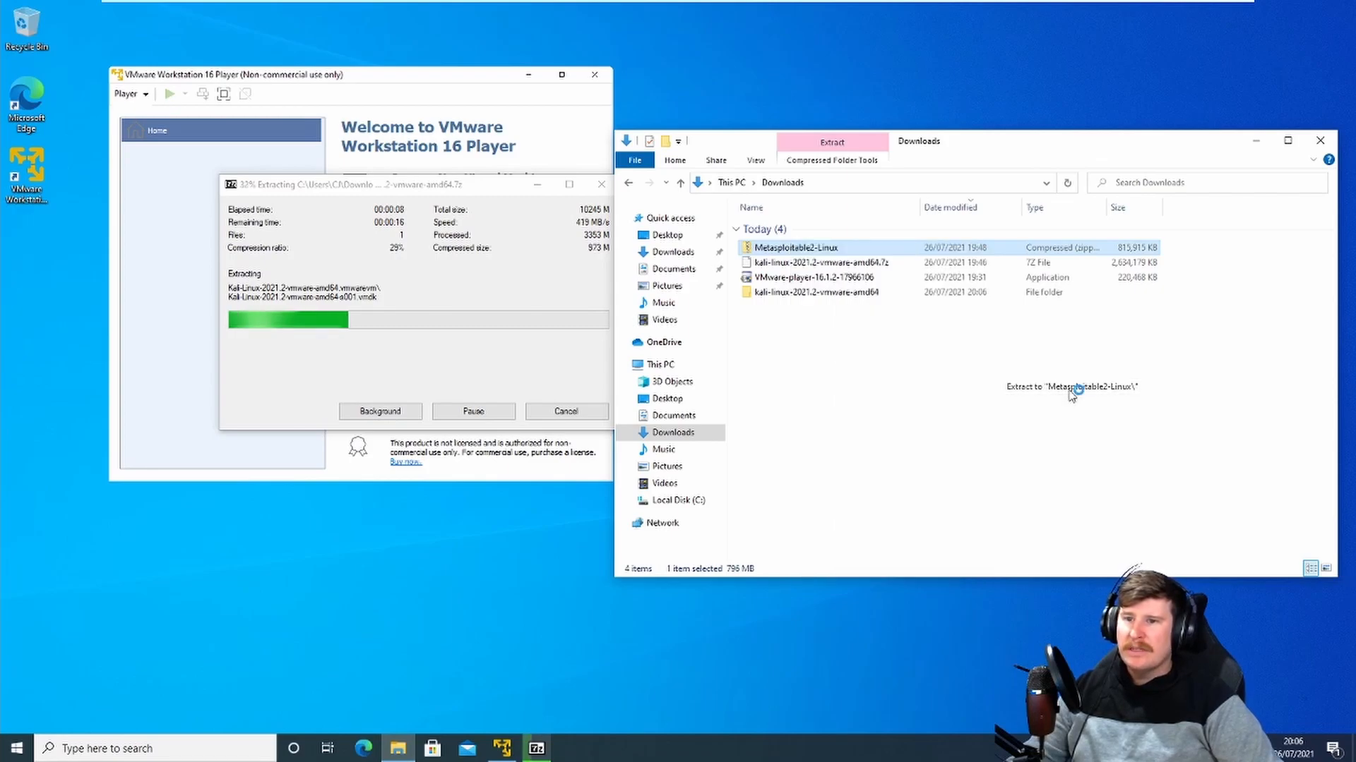
drag(714, 252, 446, 305)
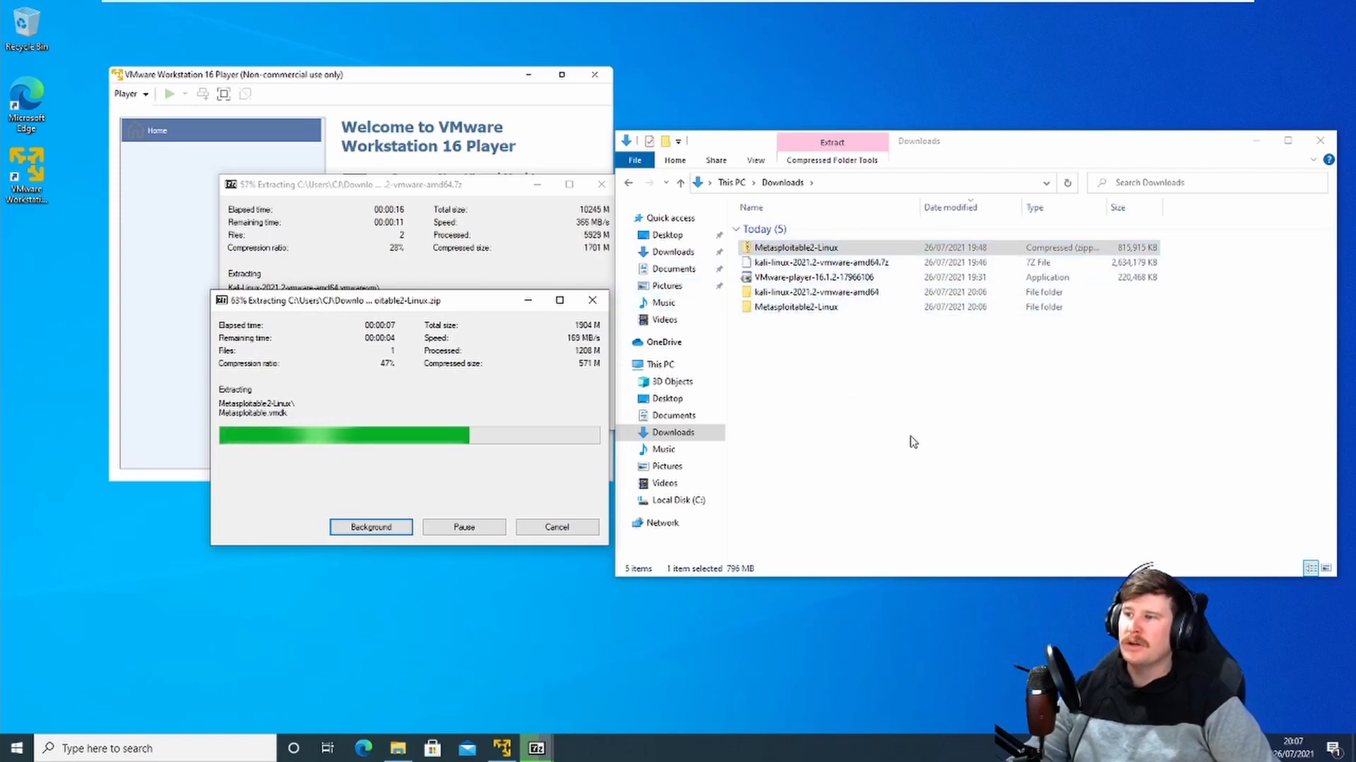
double_click(822, 310)
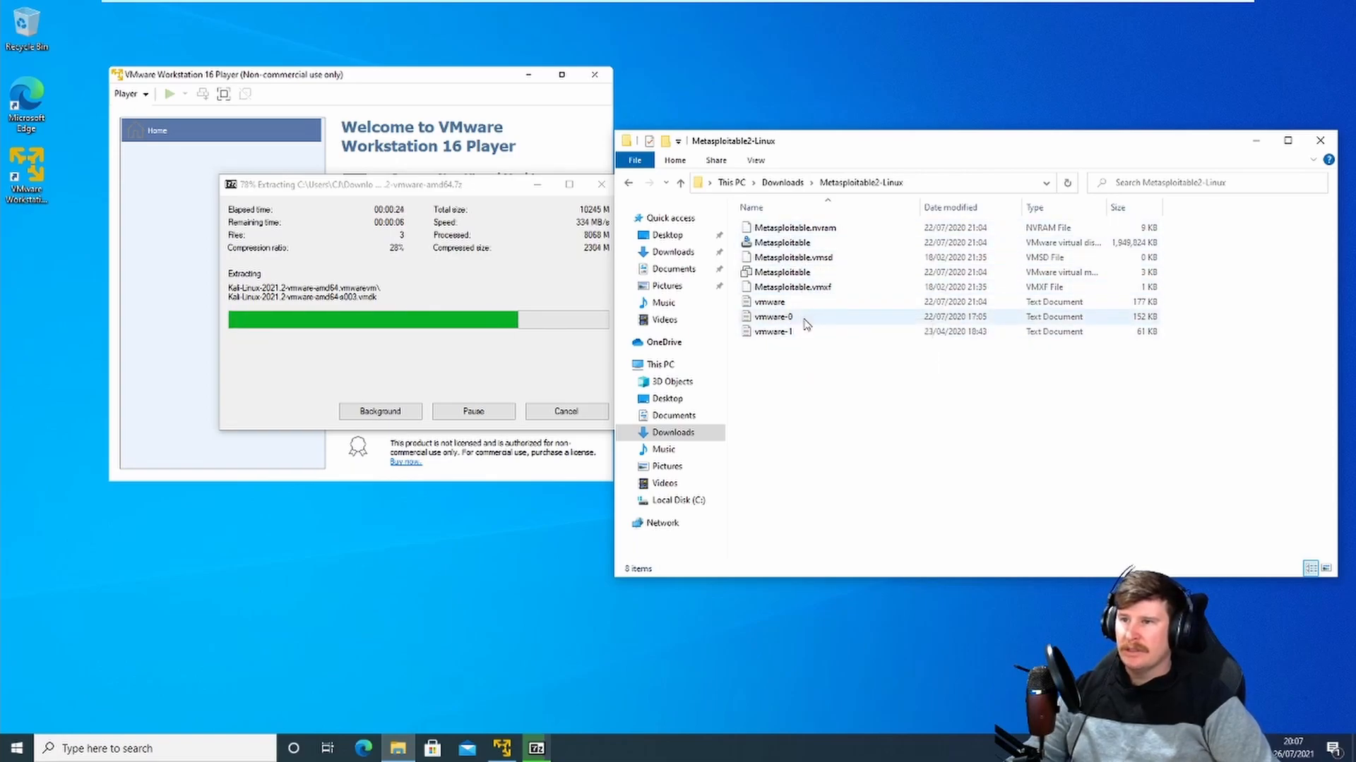
click(627, 182)
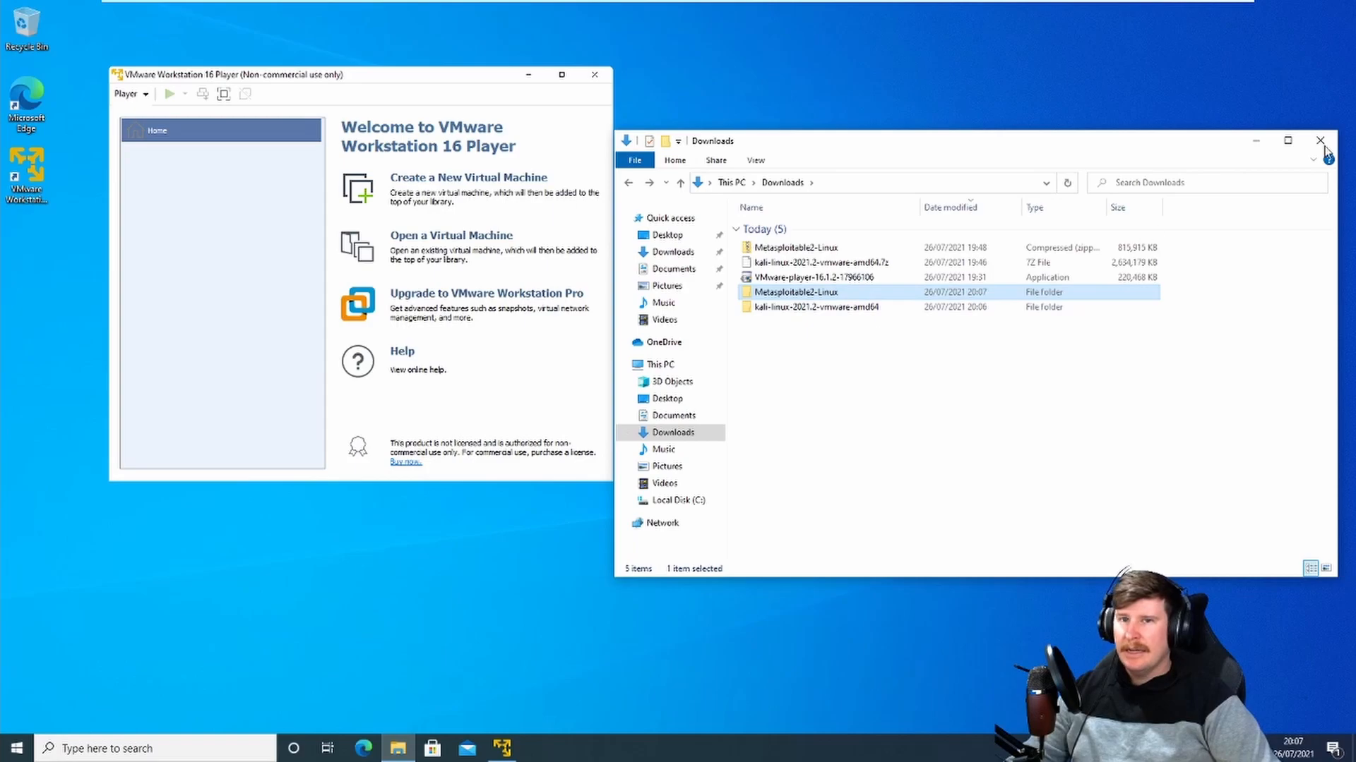
Step: Open the Metasploitable virtual machine from the Downloads\Metasploitable2-Linux folder in VMware Player
click(1256, 144)
drag(438, 74, 764, 129)
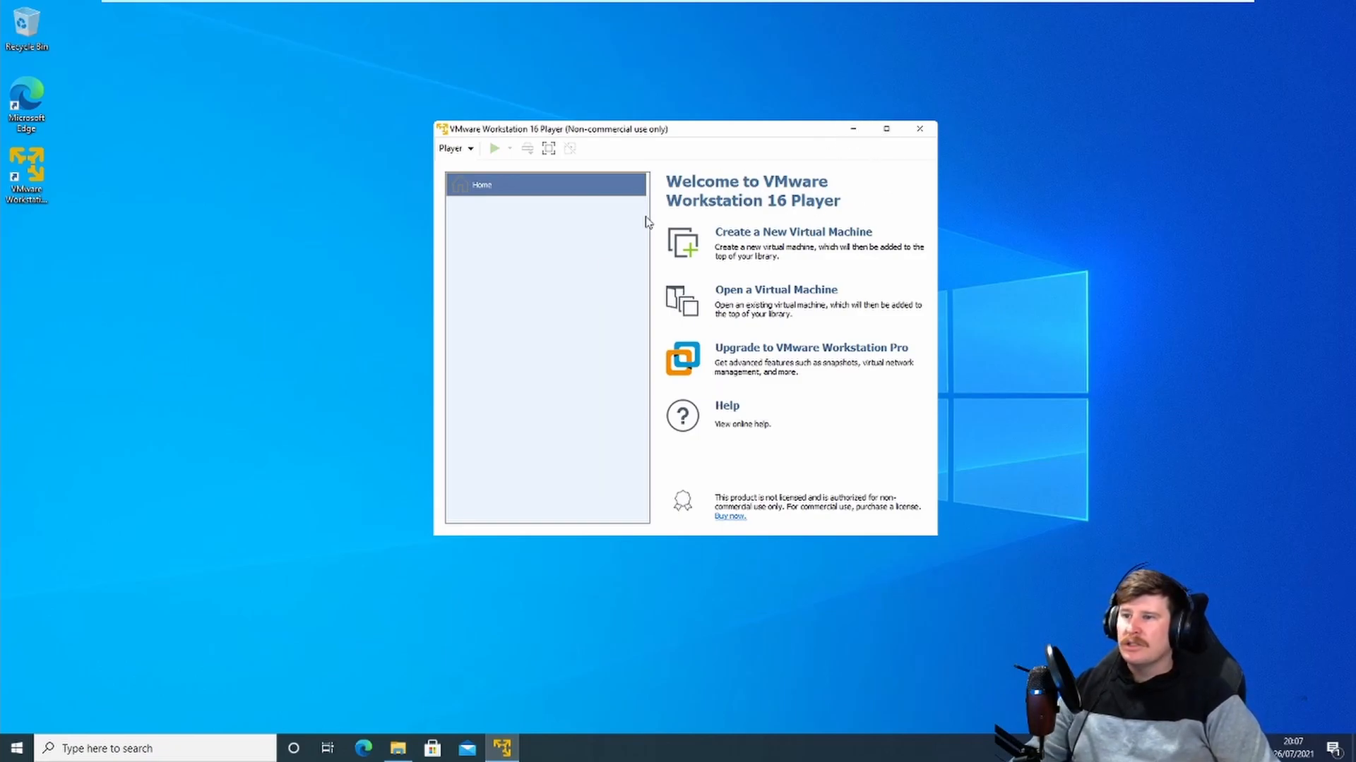
click(754, 294)
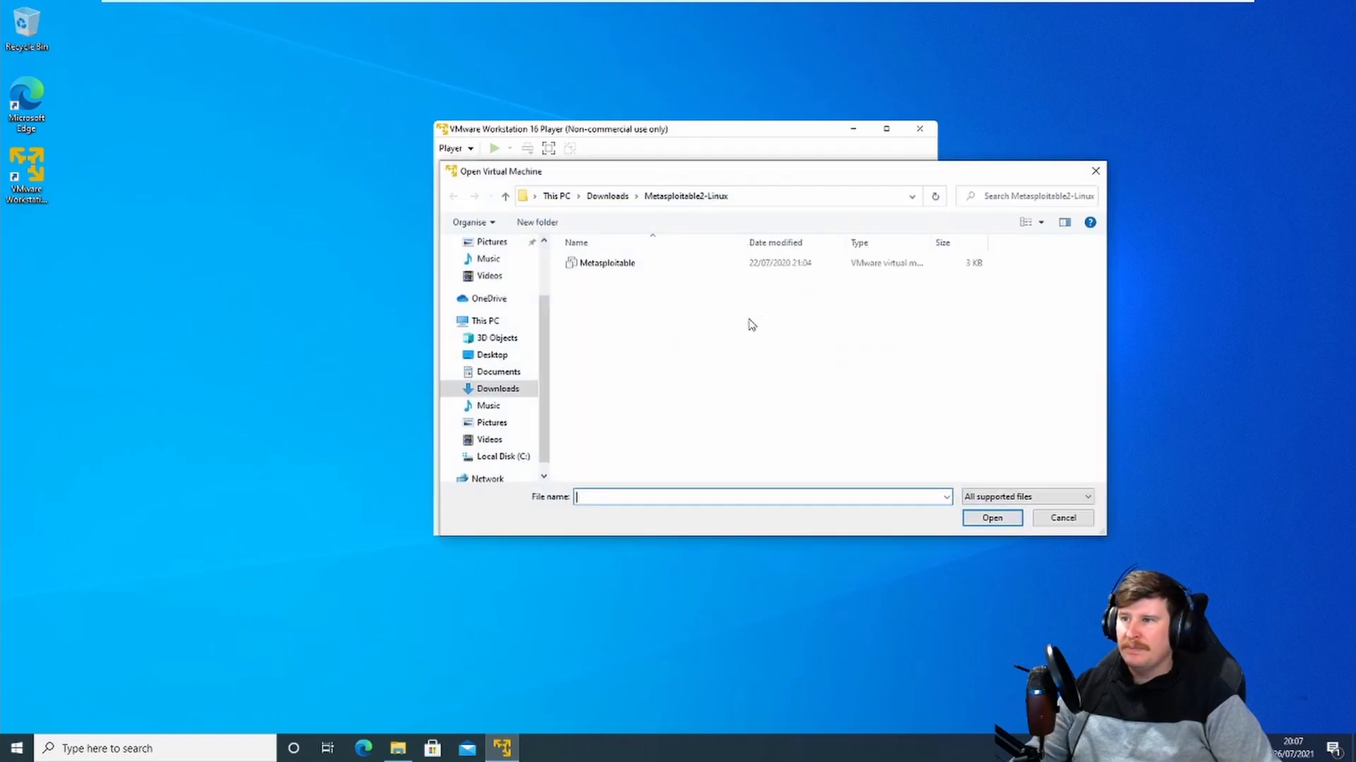
click(607, 196)
drag(606, 171, 569, 416)
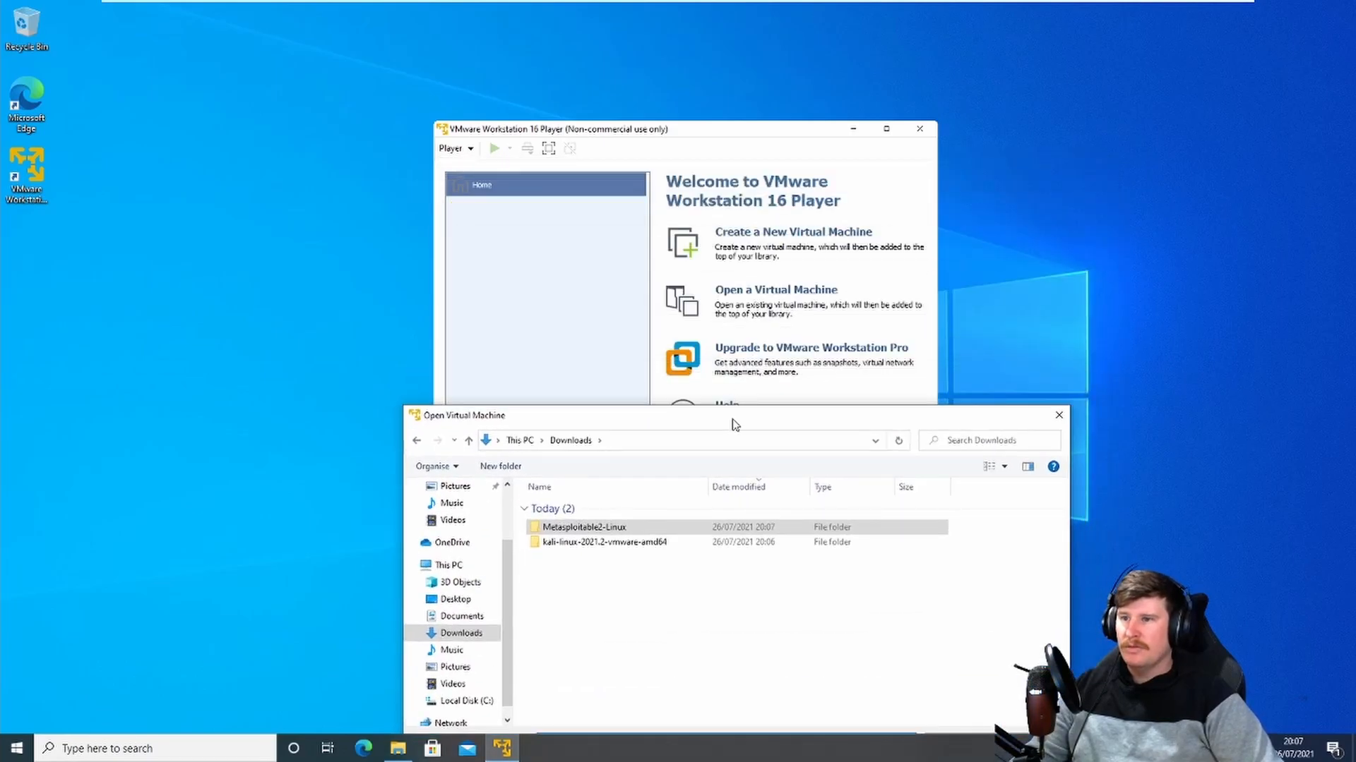
drag(654, 422, 747, 140)
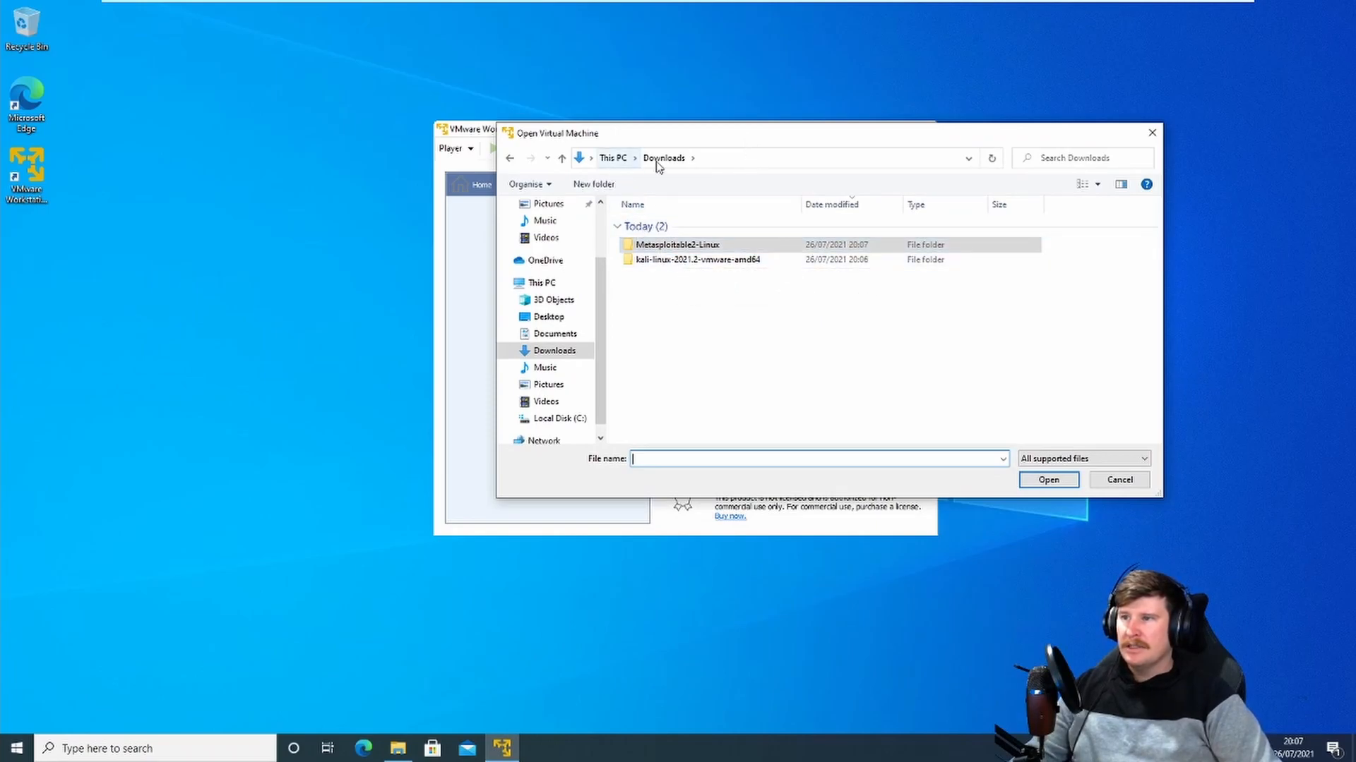
click(679, 246)
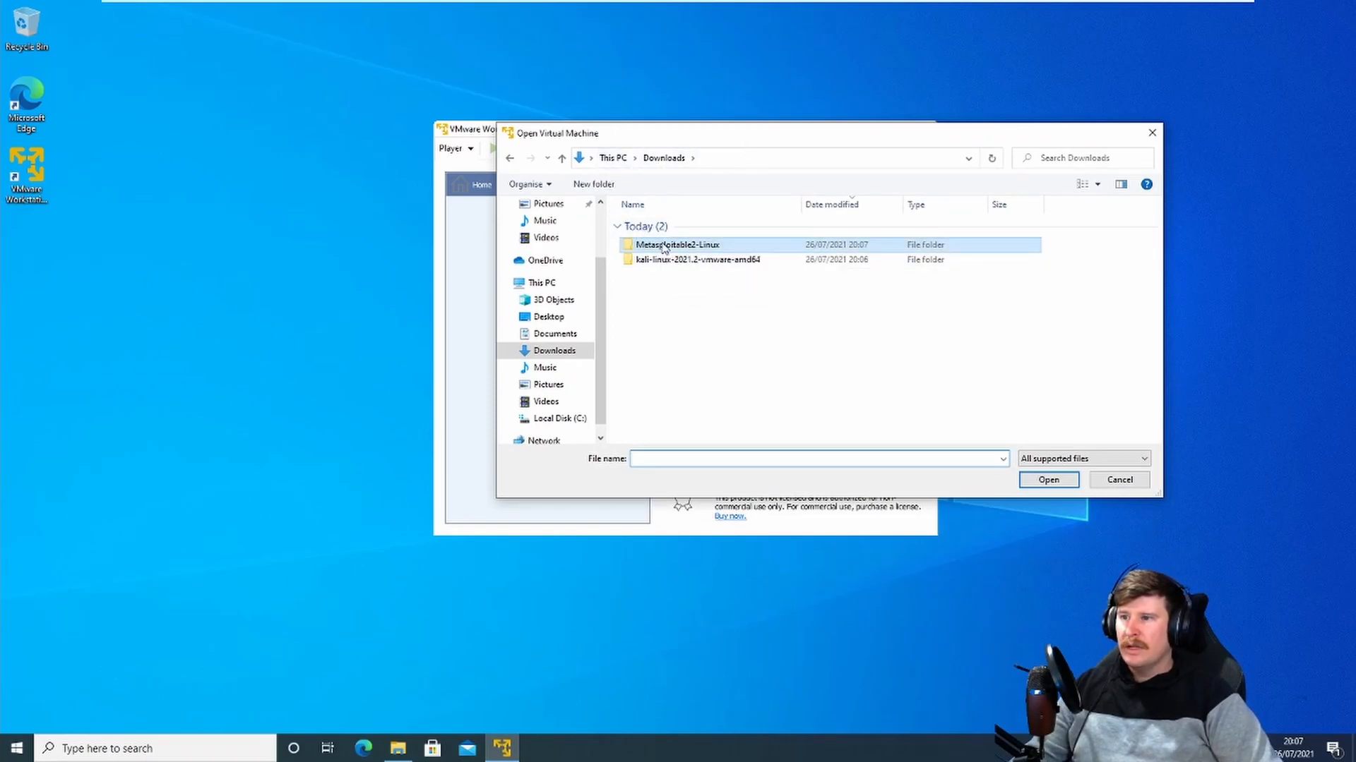
double_click(672, 246)
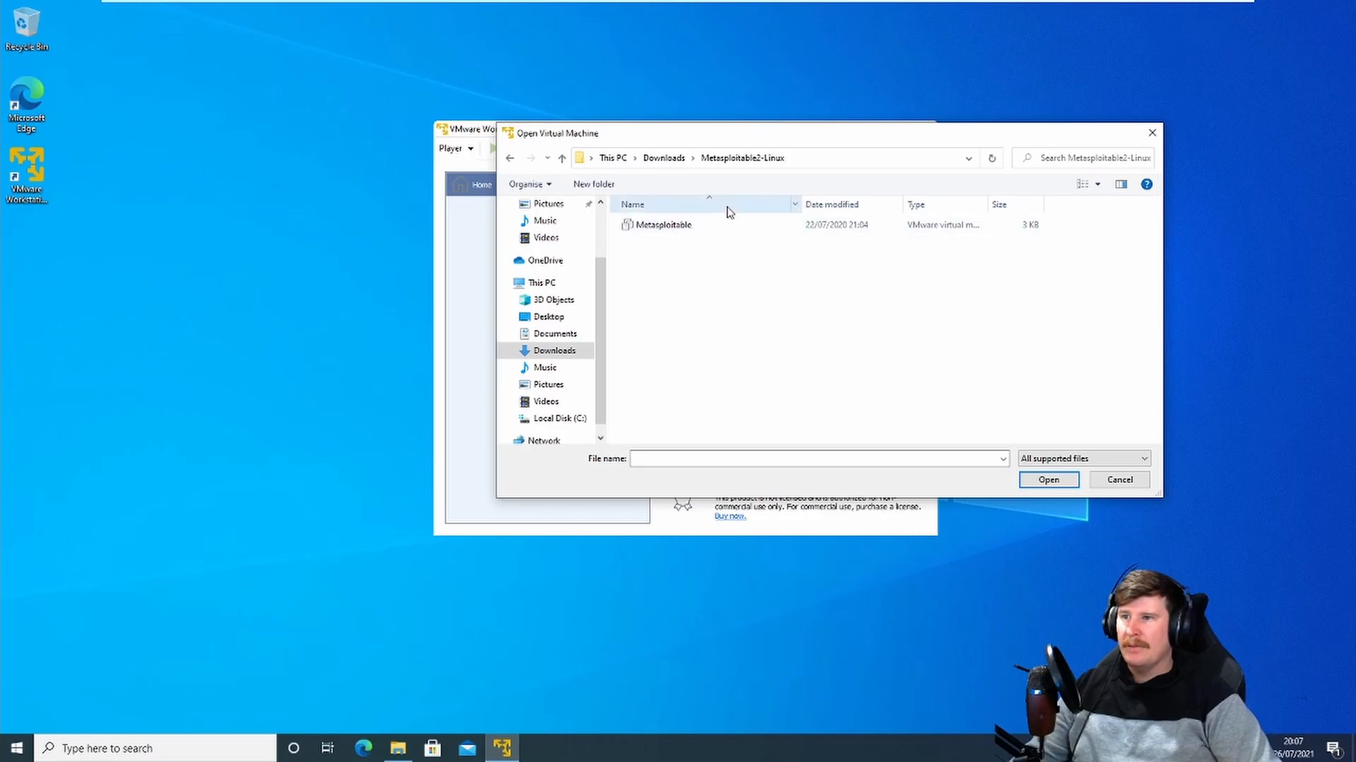
click(693, 231)
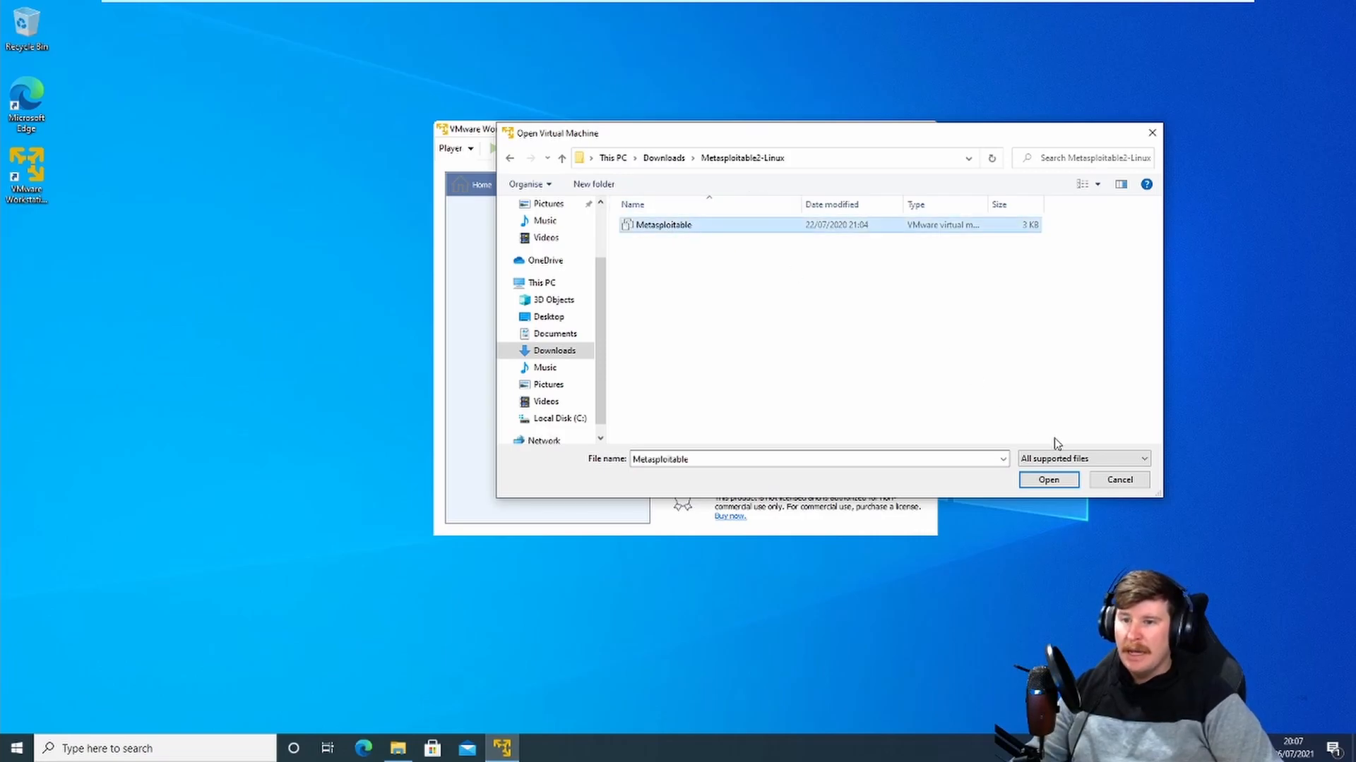
click(1054, 483)
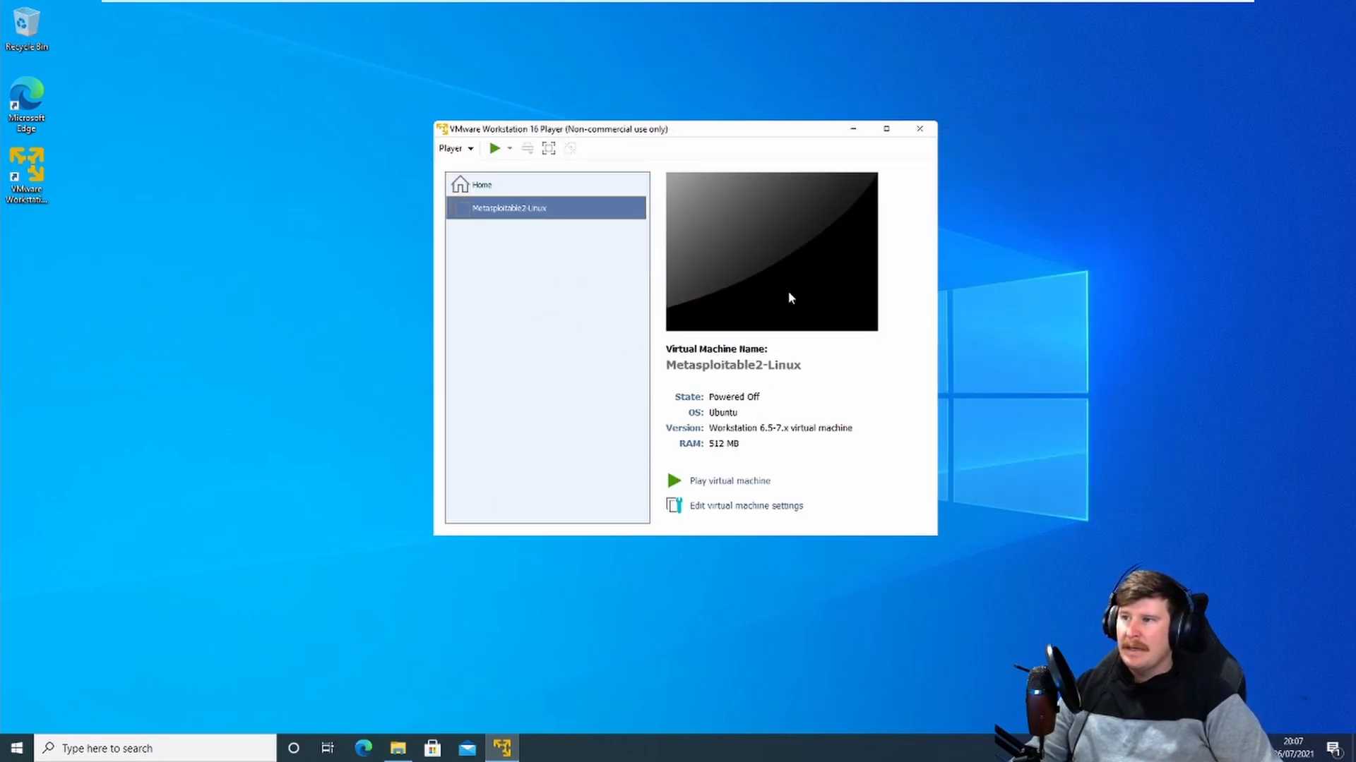
Step: Open the Kali-Linux-2021.2-vmware-amd64 virtual machine from its extracted vmwarevm folder in Downloads
click(453, 148)
mouse_move(467, 167)
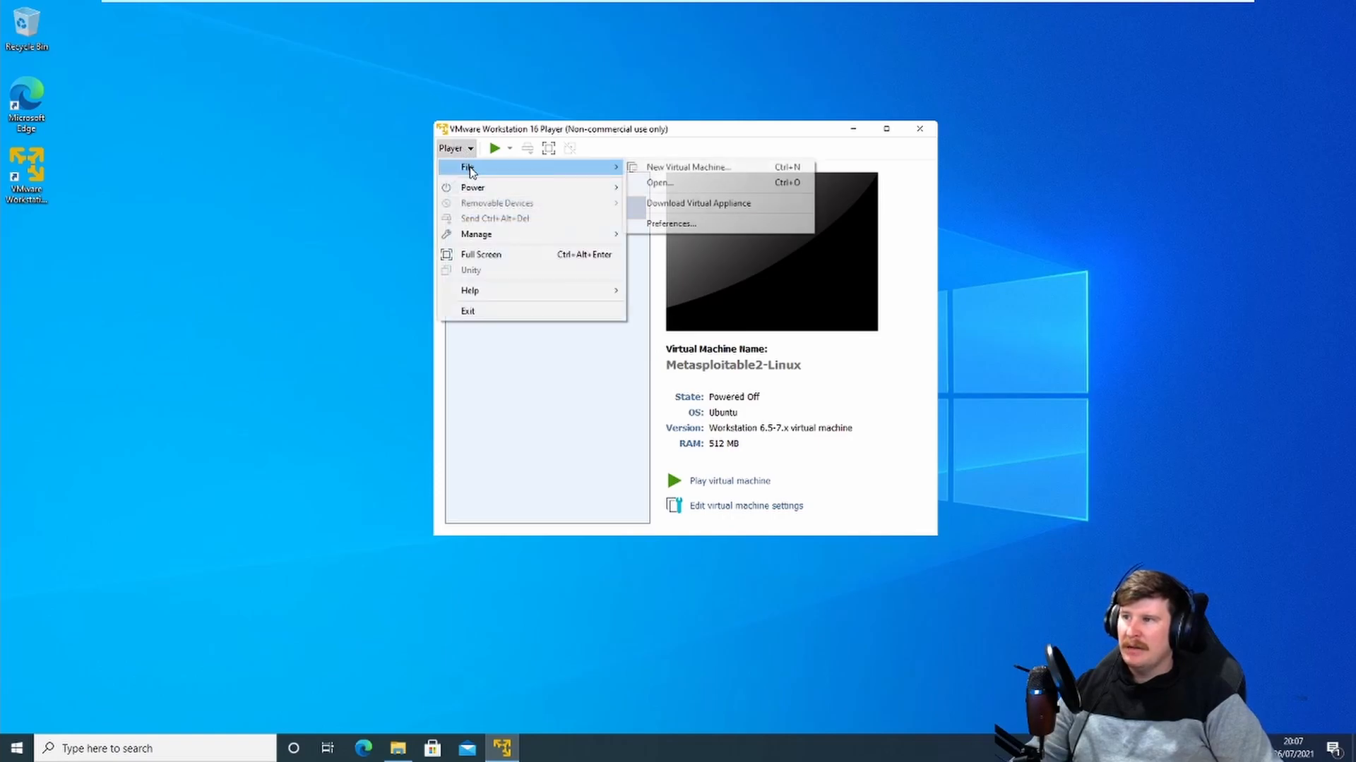
click(699, 182)
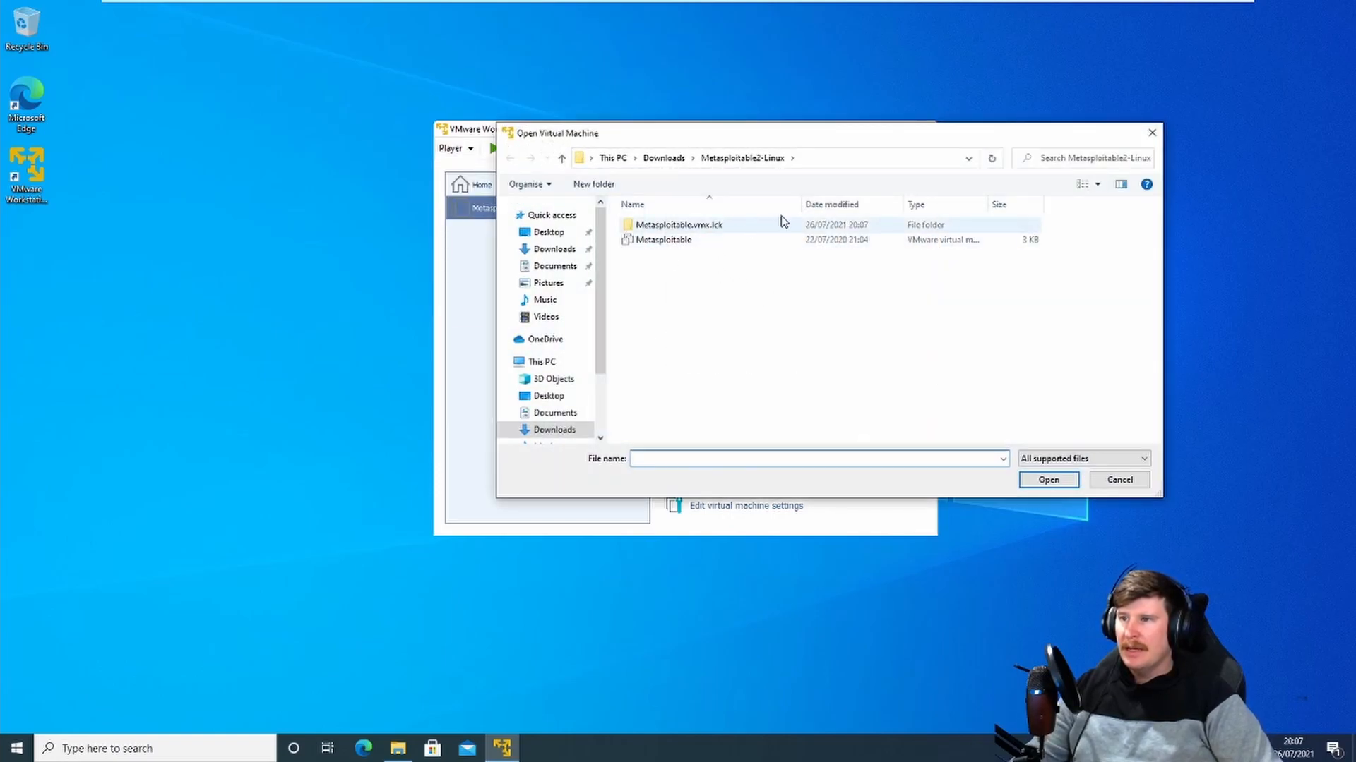
click(664, 157)
double_click(678, 260)
double_click(657, 228)
click(669, 226)
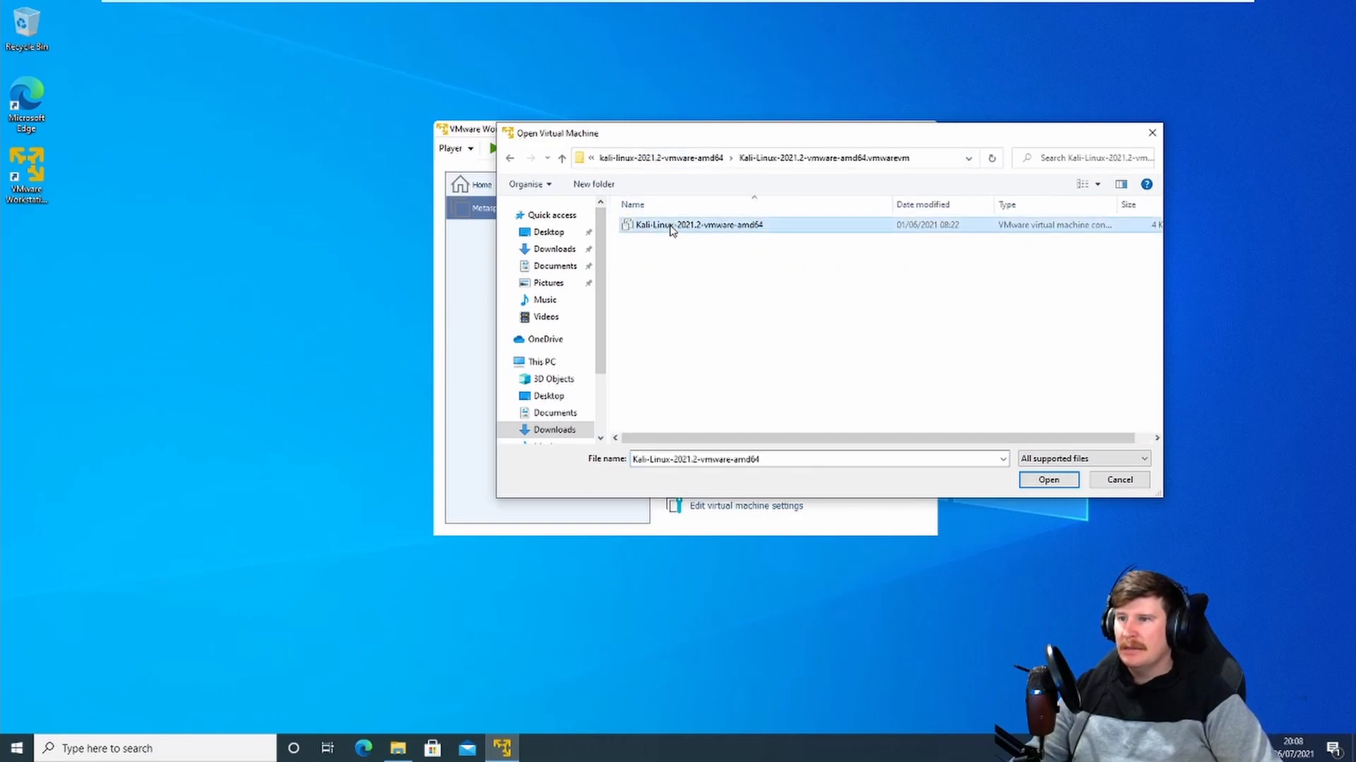
click(1052, 479)
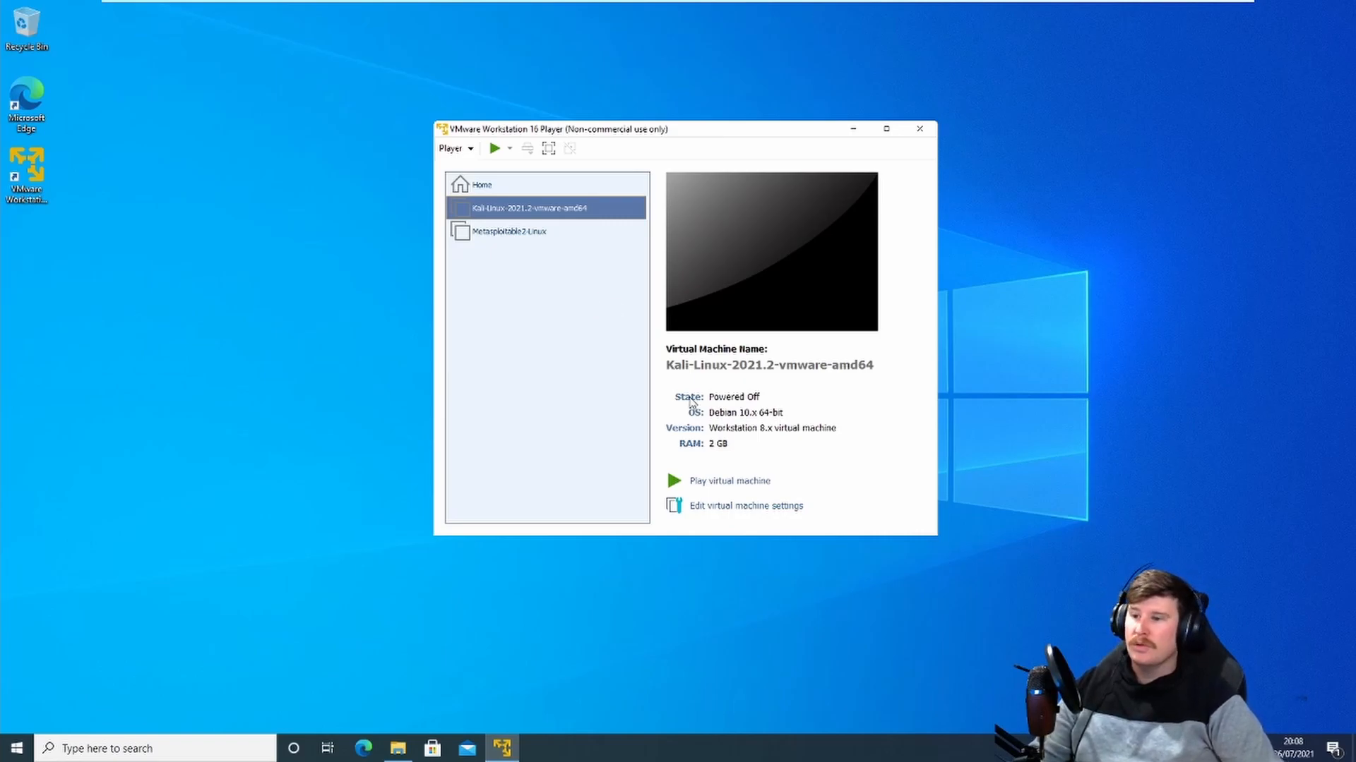
Step: Review the Metasploitable2-Linux machine's hardware settings, including its host-only network adapter, and close them
click(499, 231)
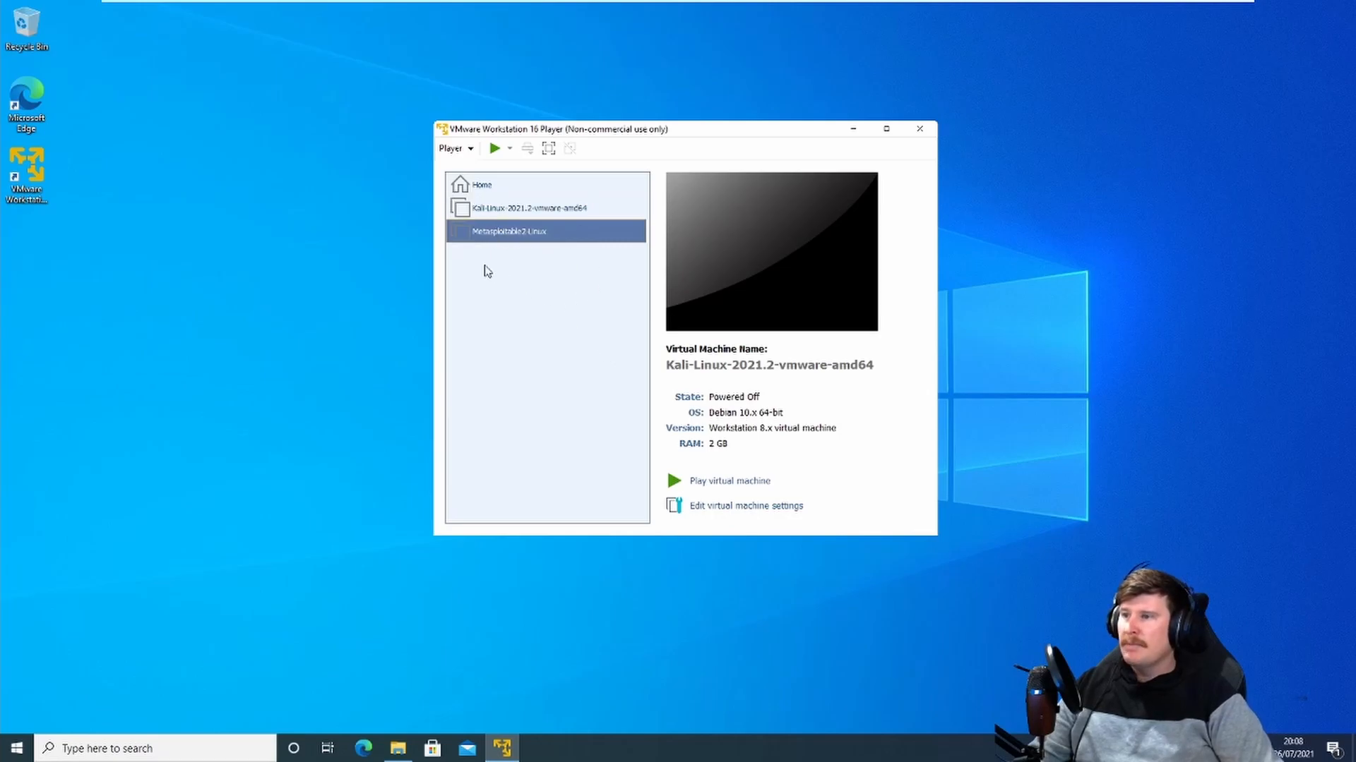
click(728, 507)
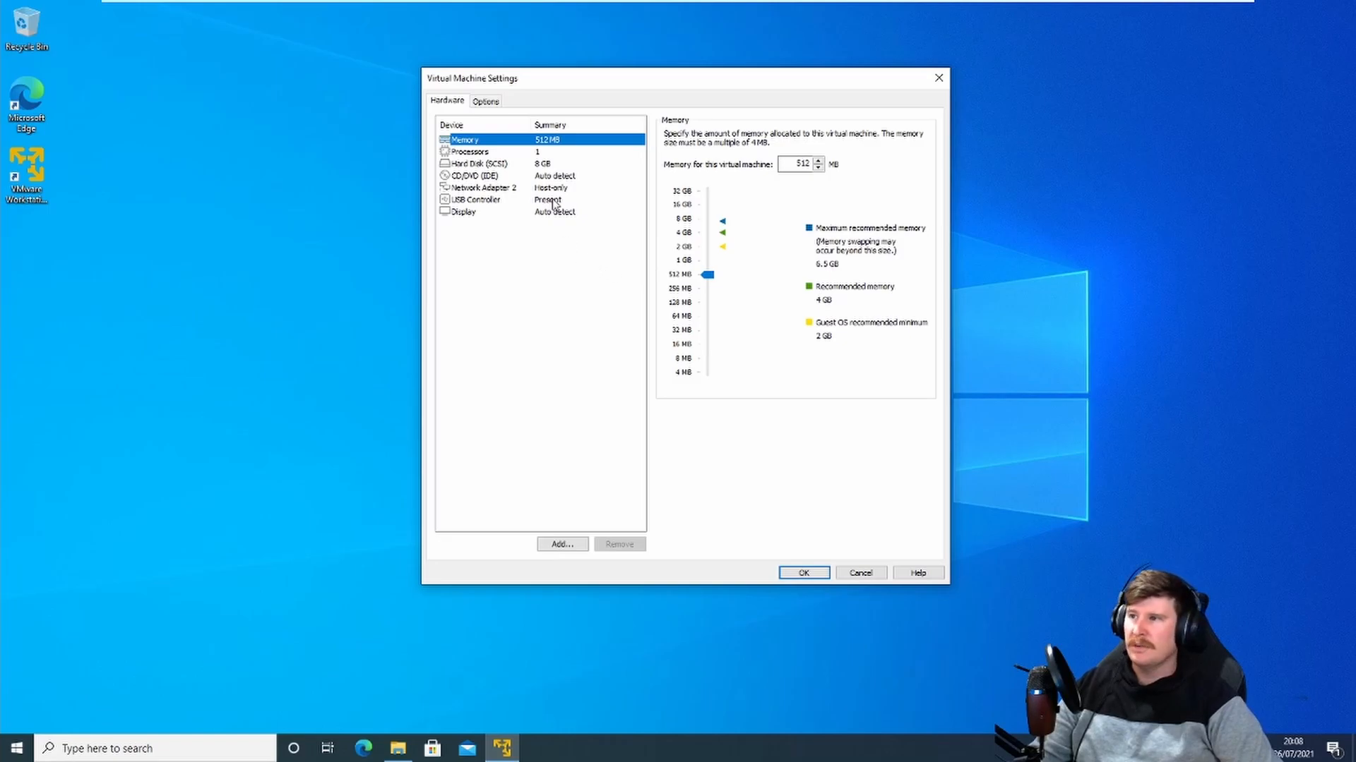
click(470, 188)
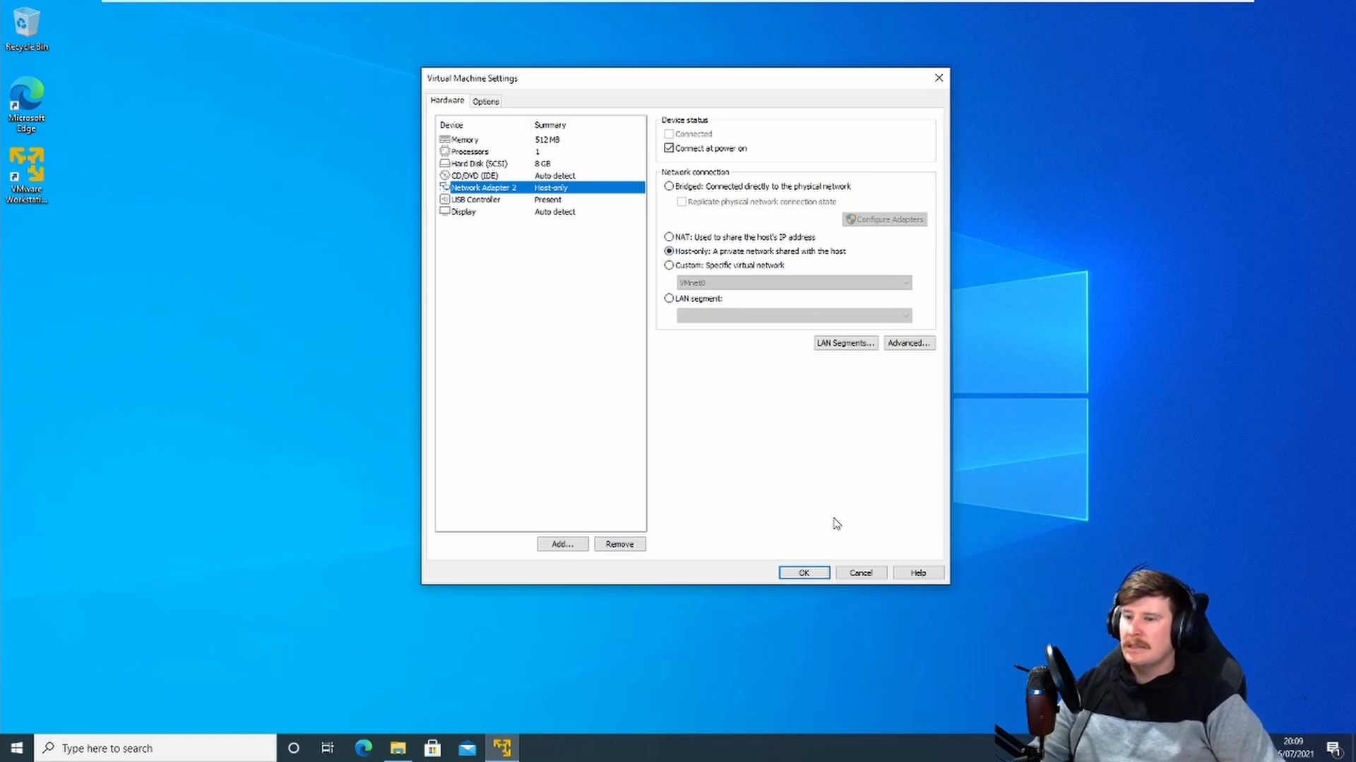
click(815, 575)
Step: Review the Kali Linux machine's hardware settings and close them
click(508, 210)
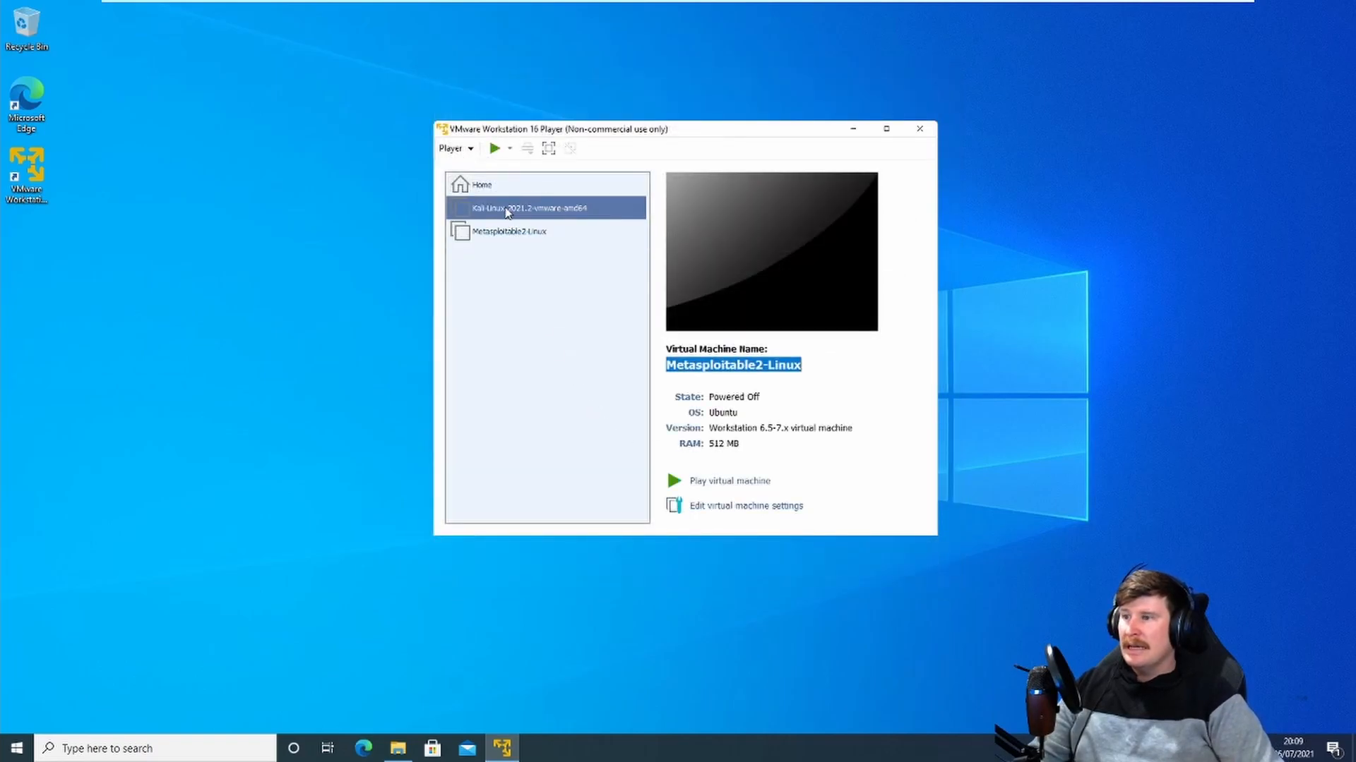
click(737, 507)
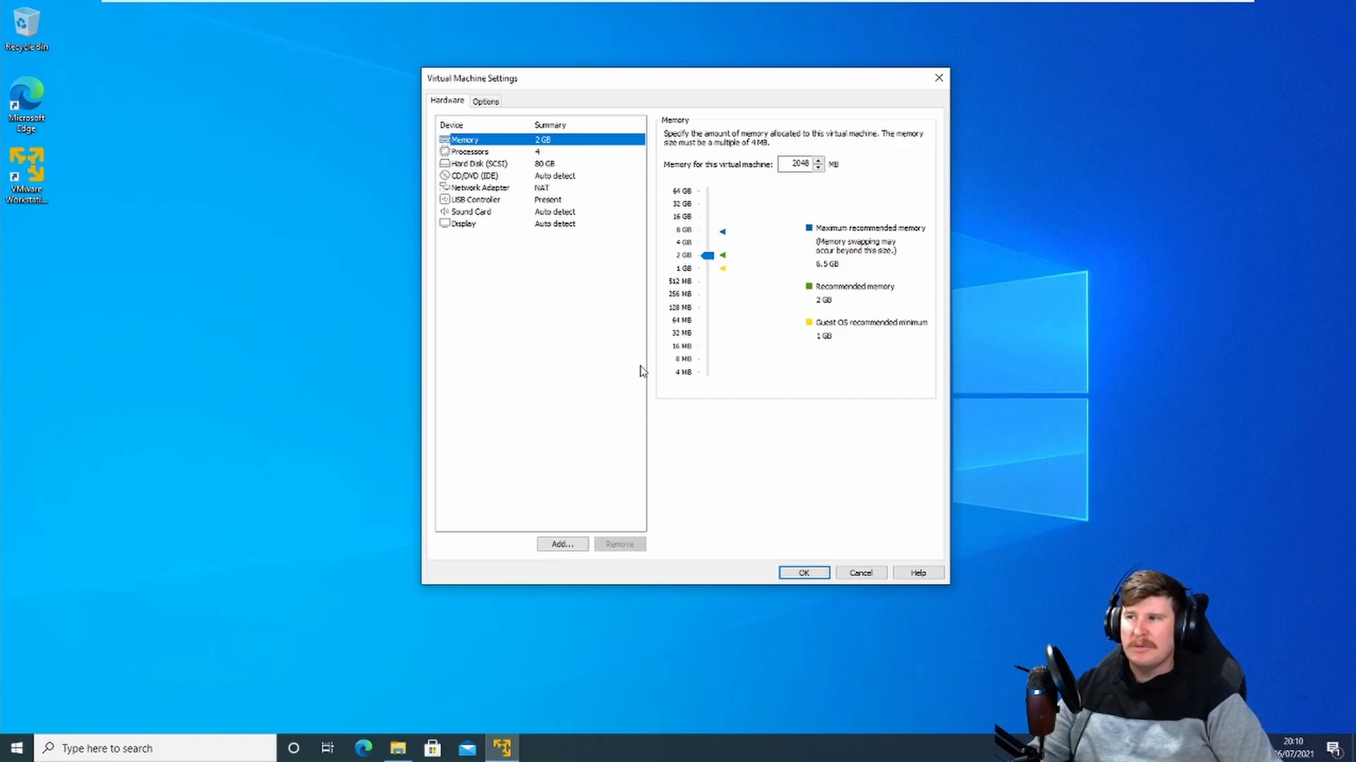
click(804, 572)
Step: Power on the Kali Linux virtual machine, accept the performance warning and answer I Copied It
click(497, 211)
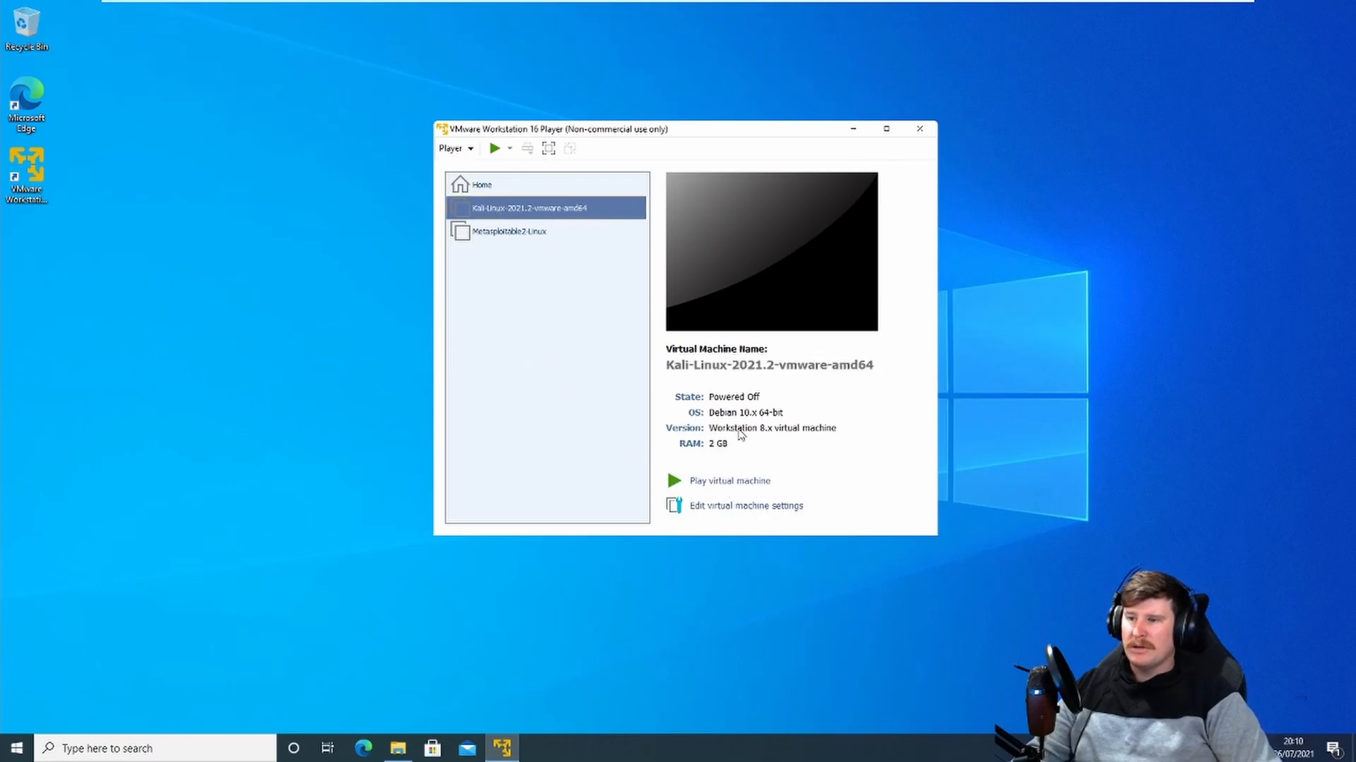
click(721, 483)
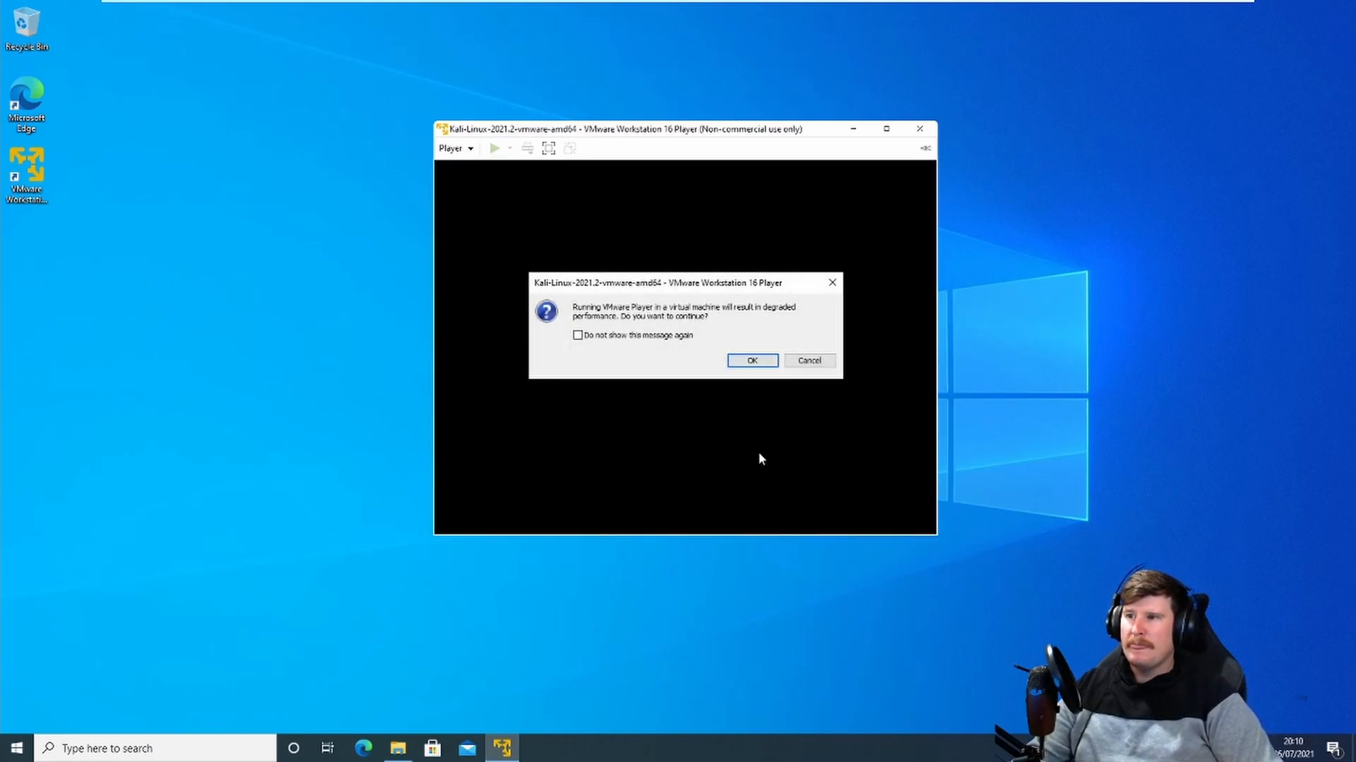
click(750, 362)
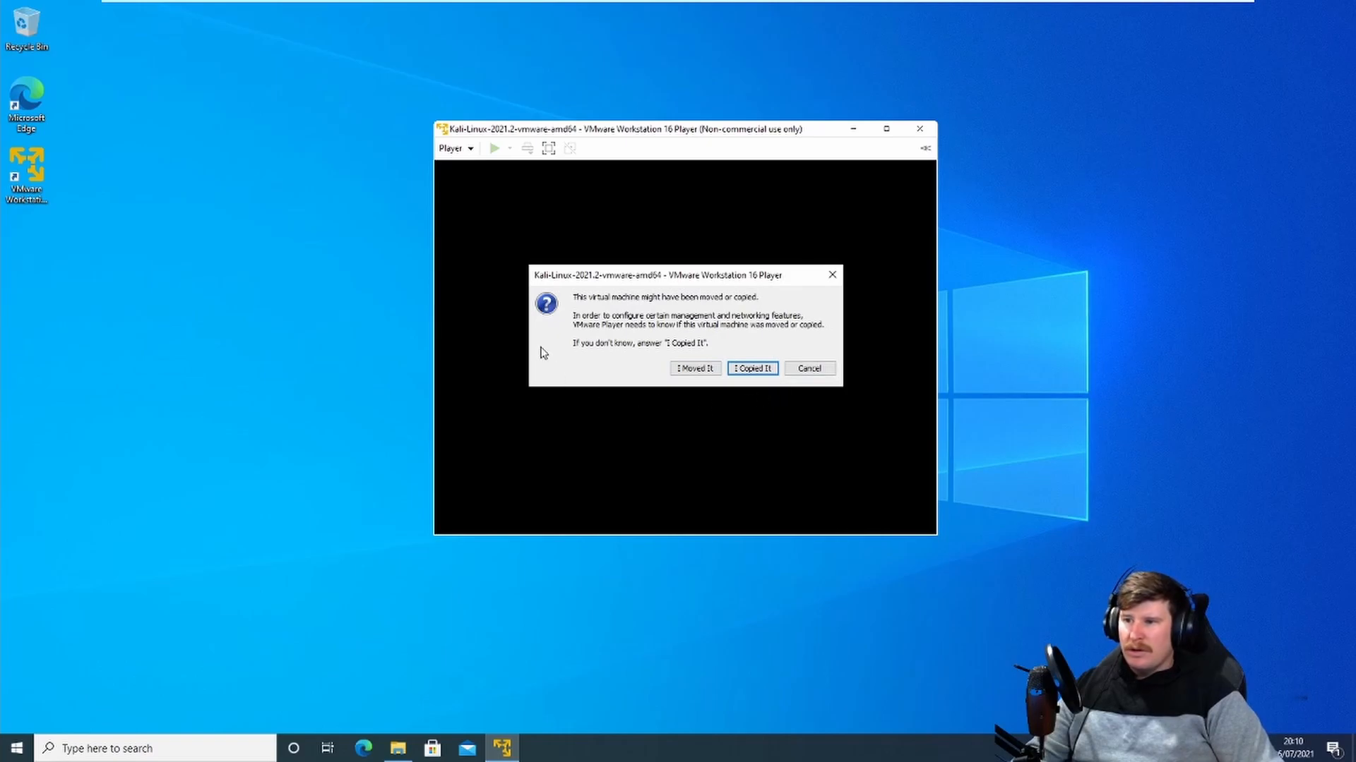
click(755, 370)
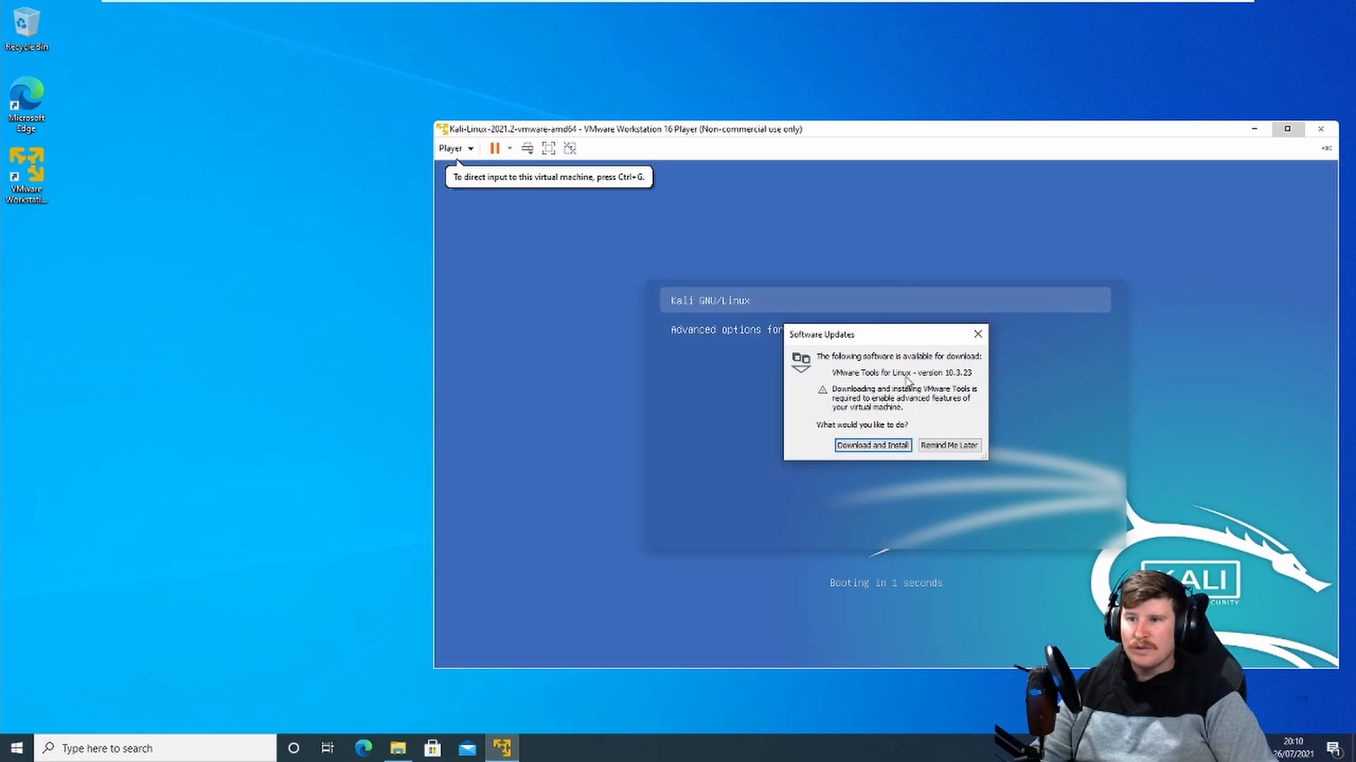
Step: Download and install VMware Tools for Linux, granting the administrator permission request
click(862, 446)
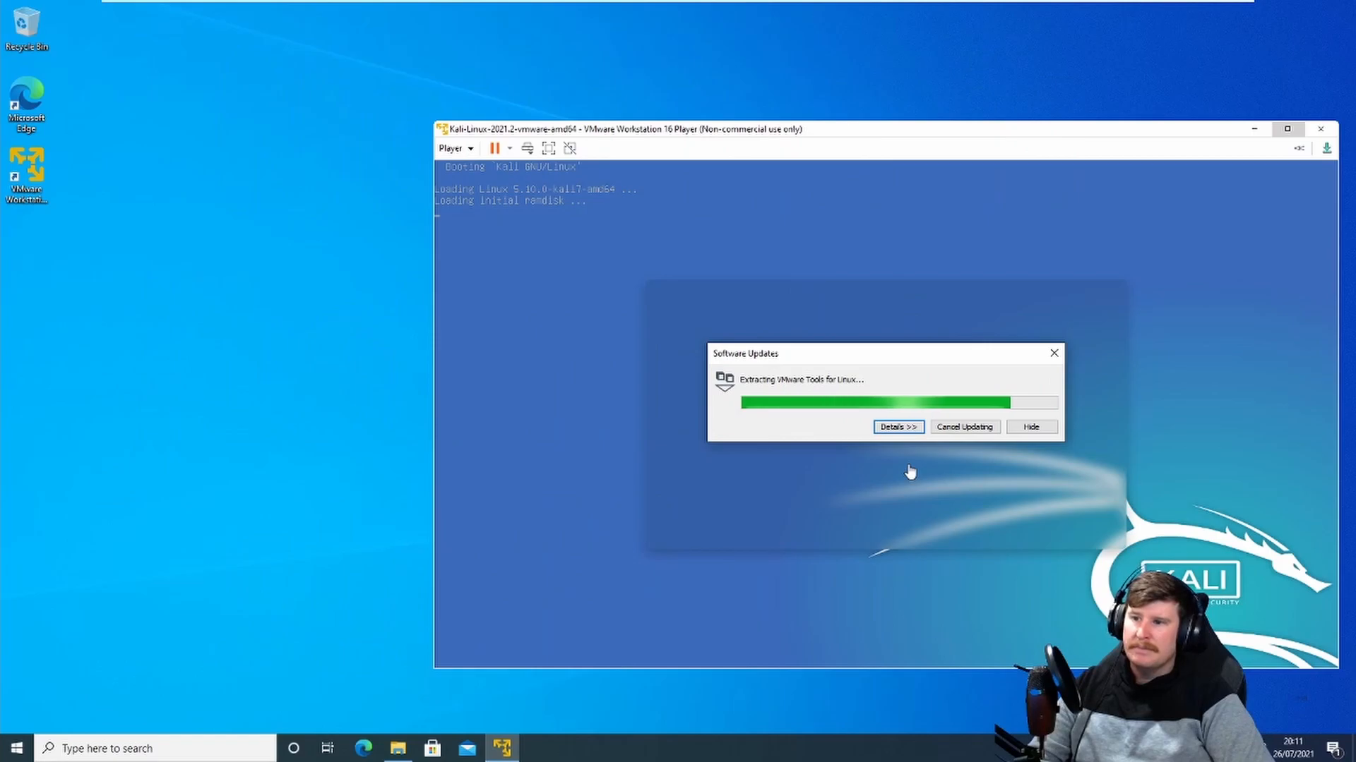
drag(871, 132, 592, 59)
drag(882, 355, 633, 272)
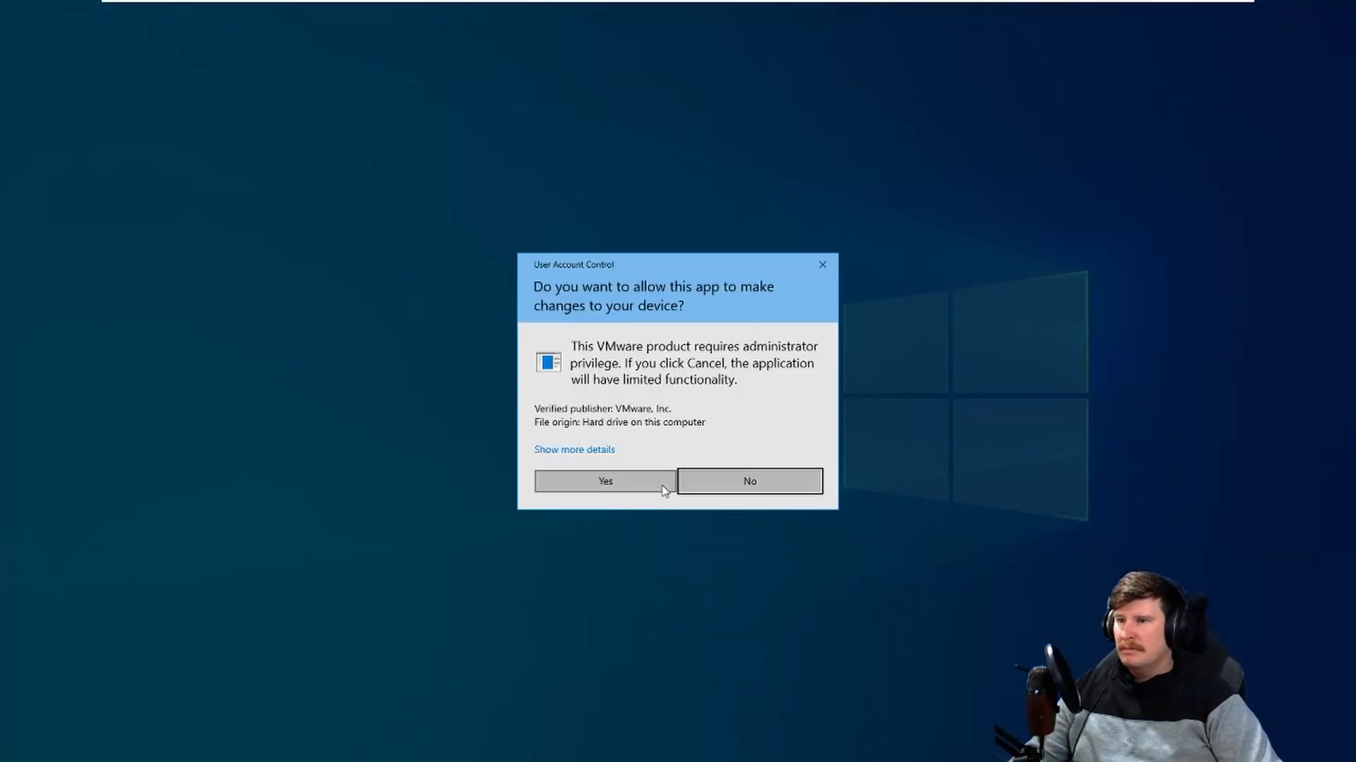
click(657, 482)
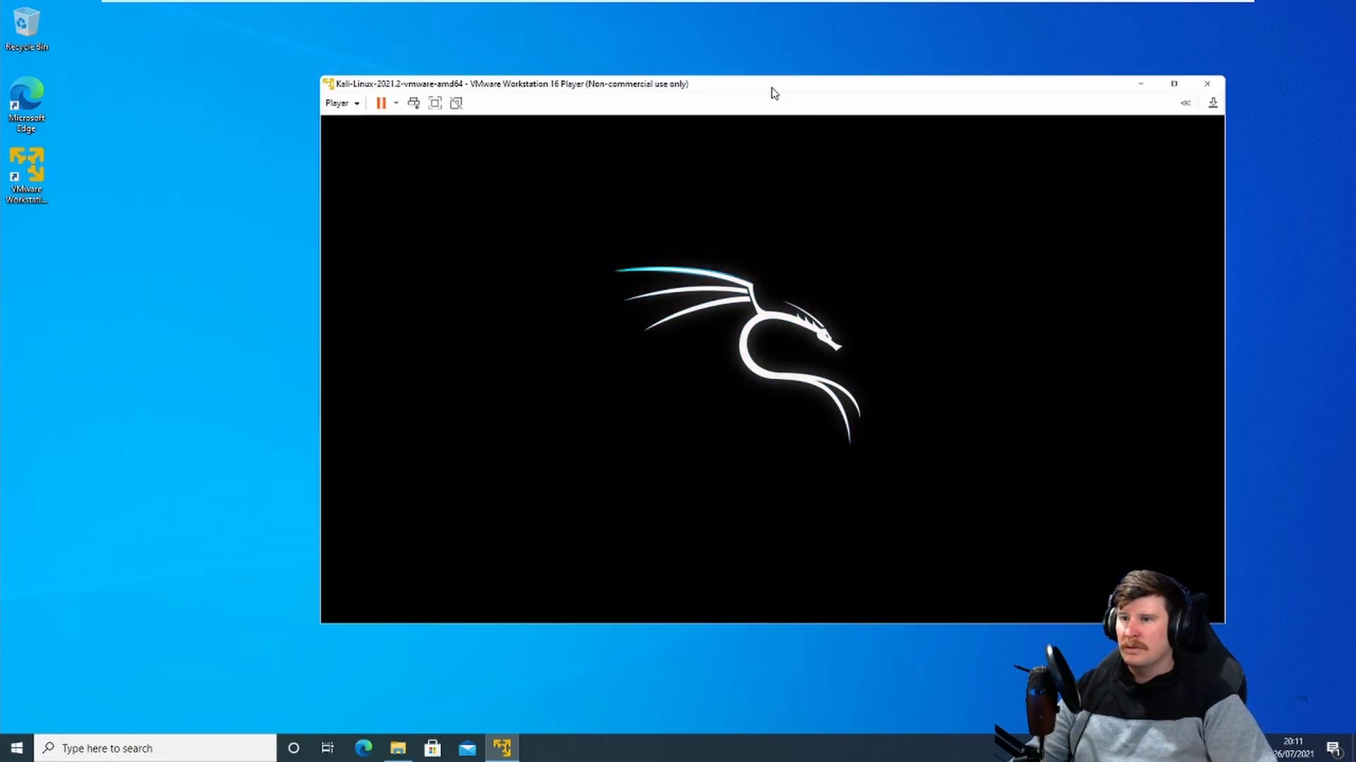
Step: Log in to Kali as user kali, entering the account password
drag(774, 93, 737, 91)
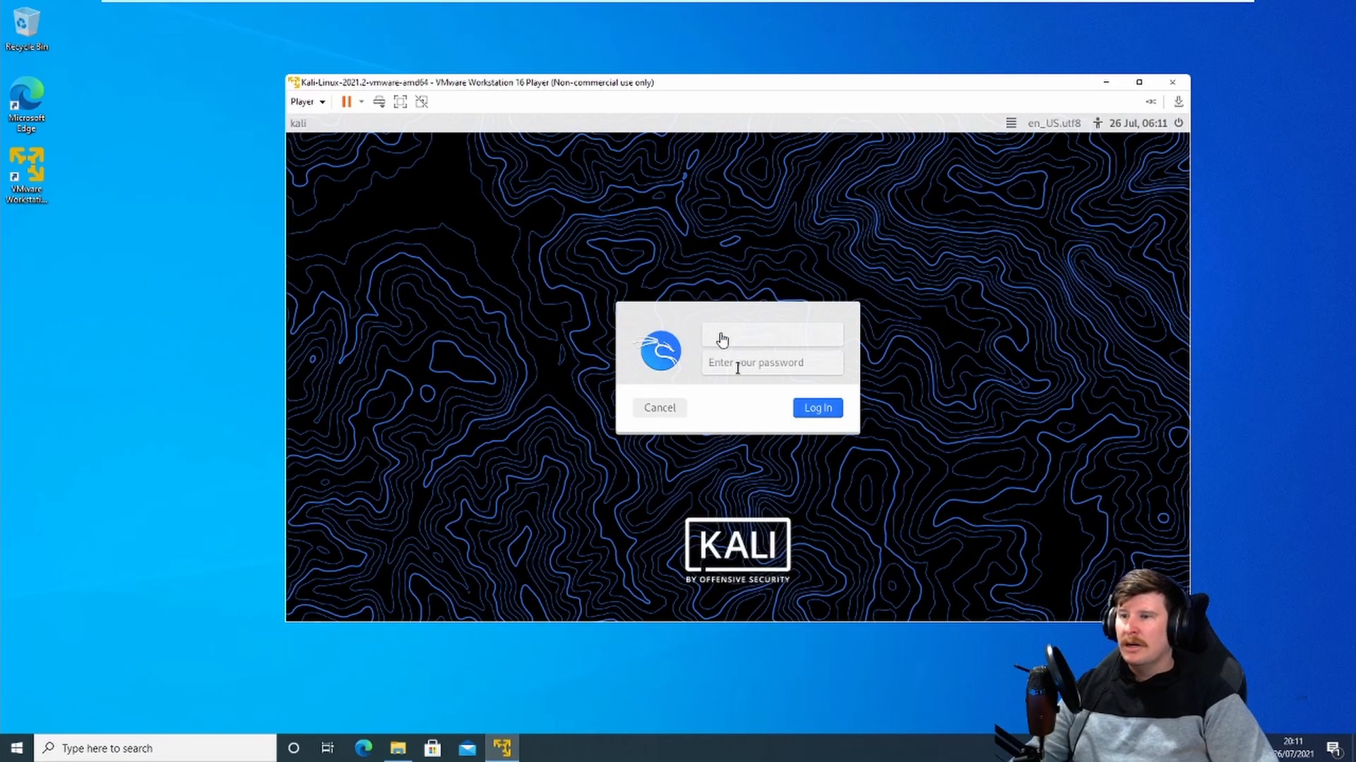
click(720, 335)
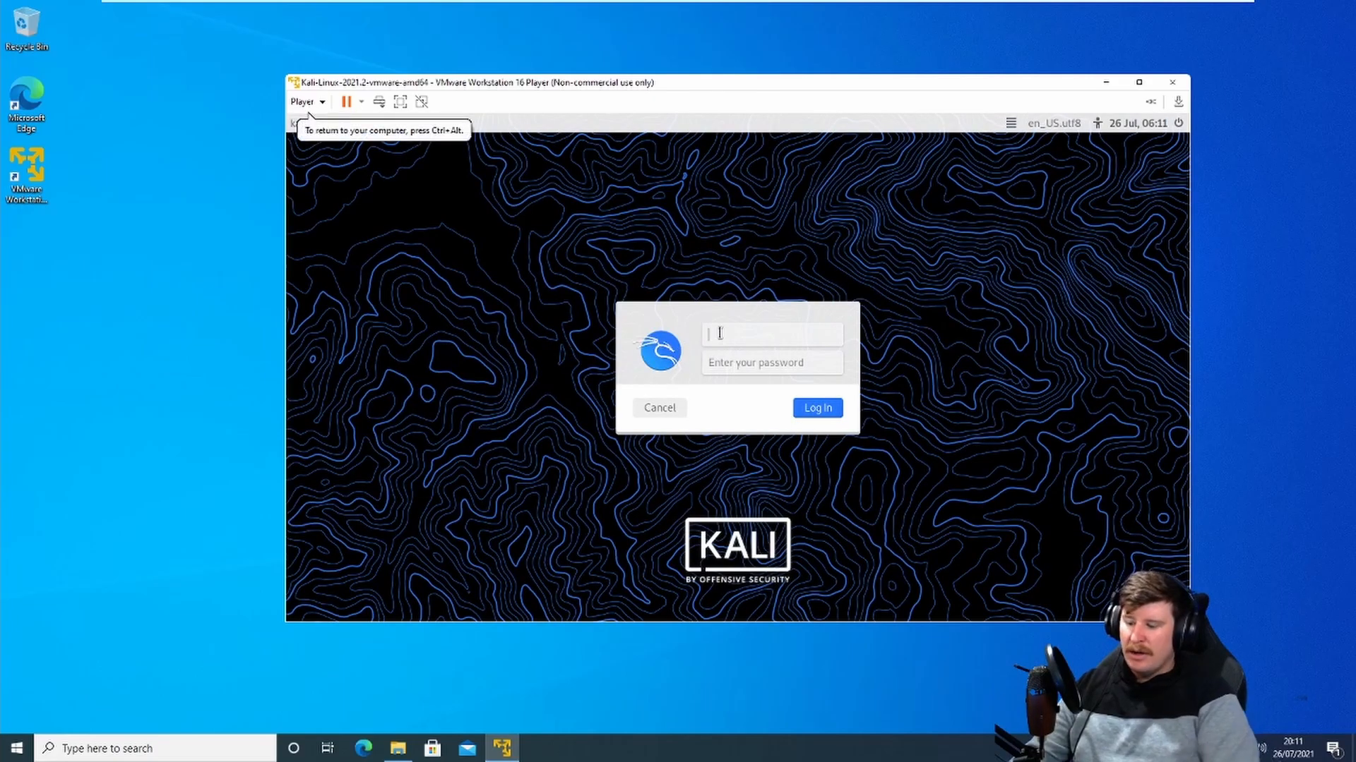
text(kali)
key(Tab)
text(kali)
key(Return)
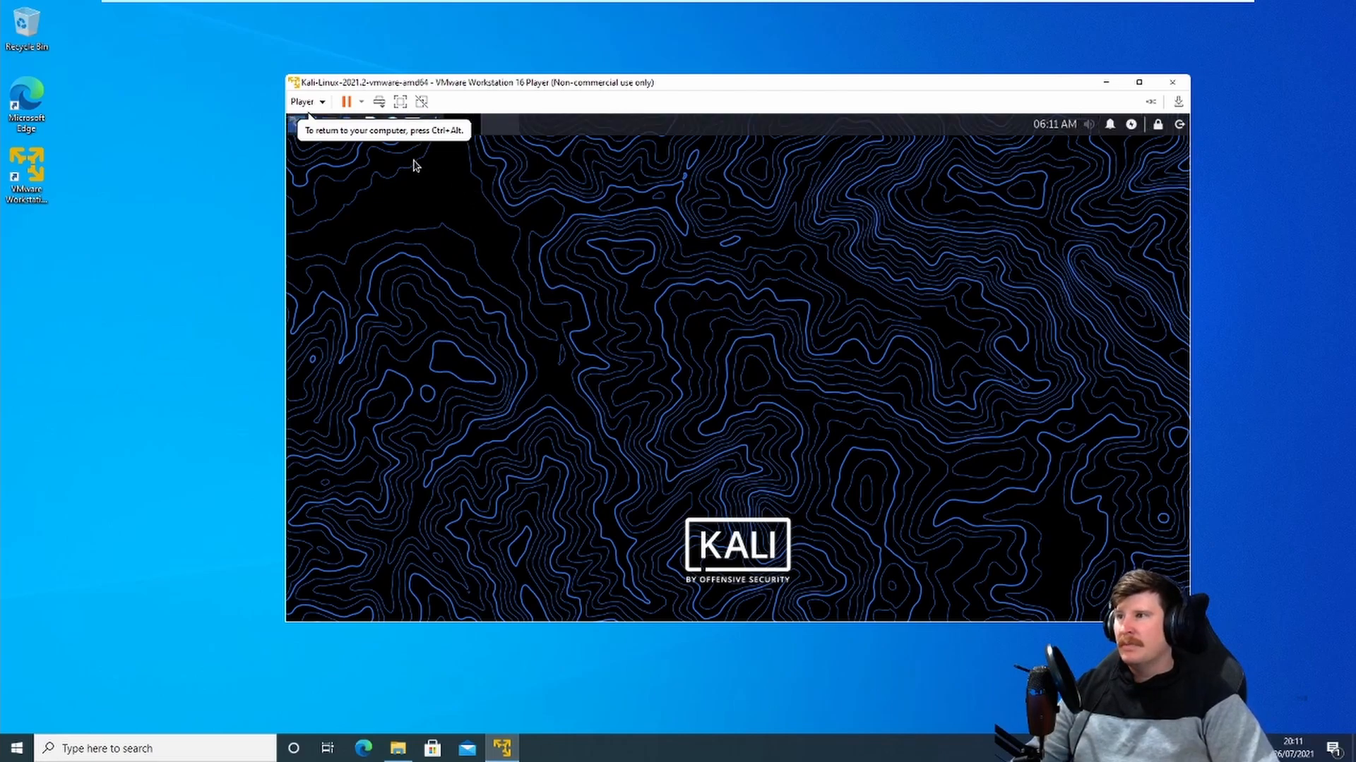
Step: Switch the virtual machine to full screen and back, then move and enlarge its window
click(400, 104)
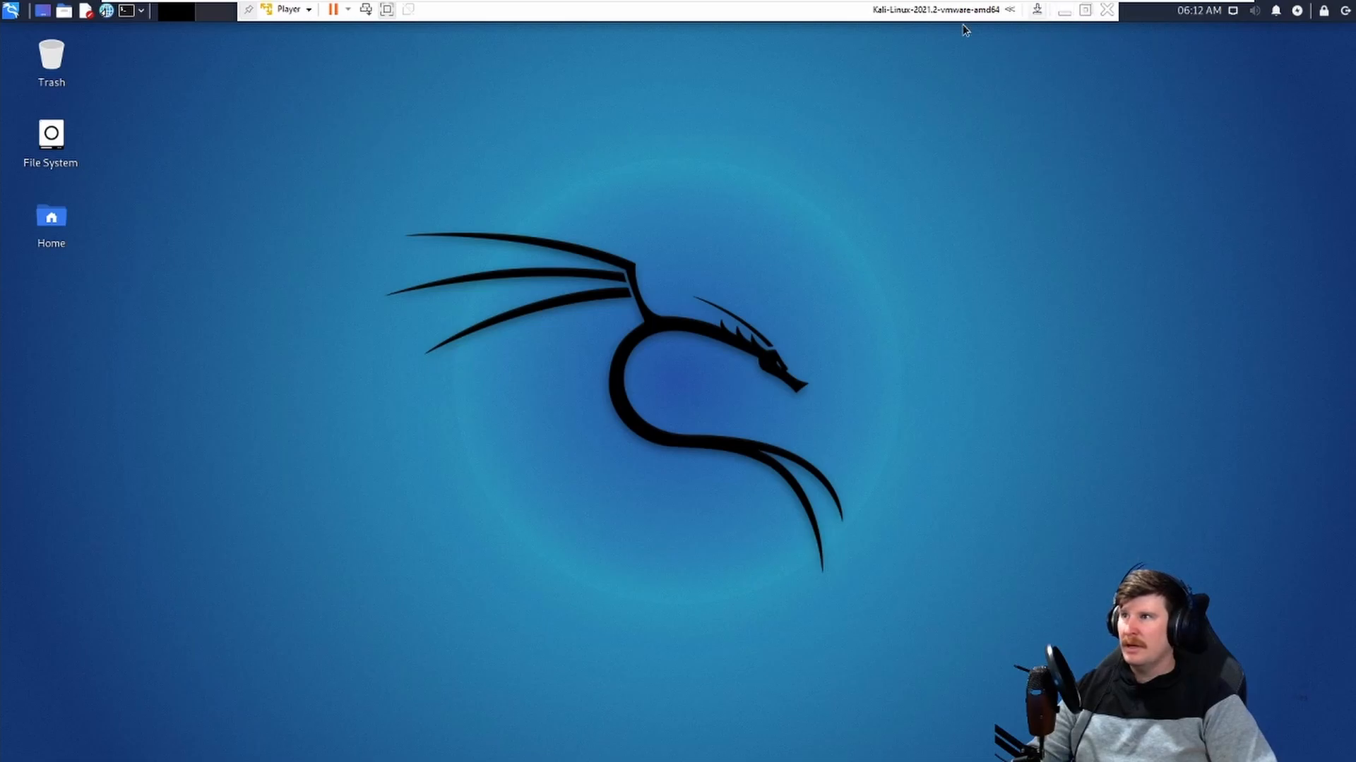
click(387, 9)
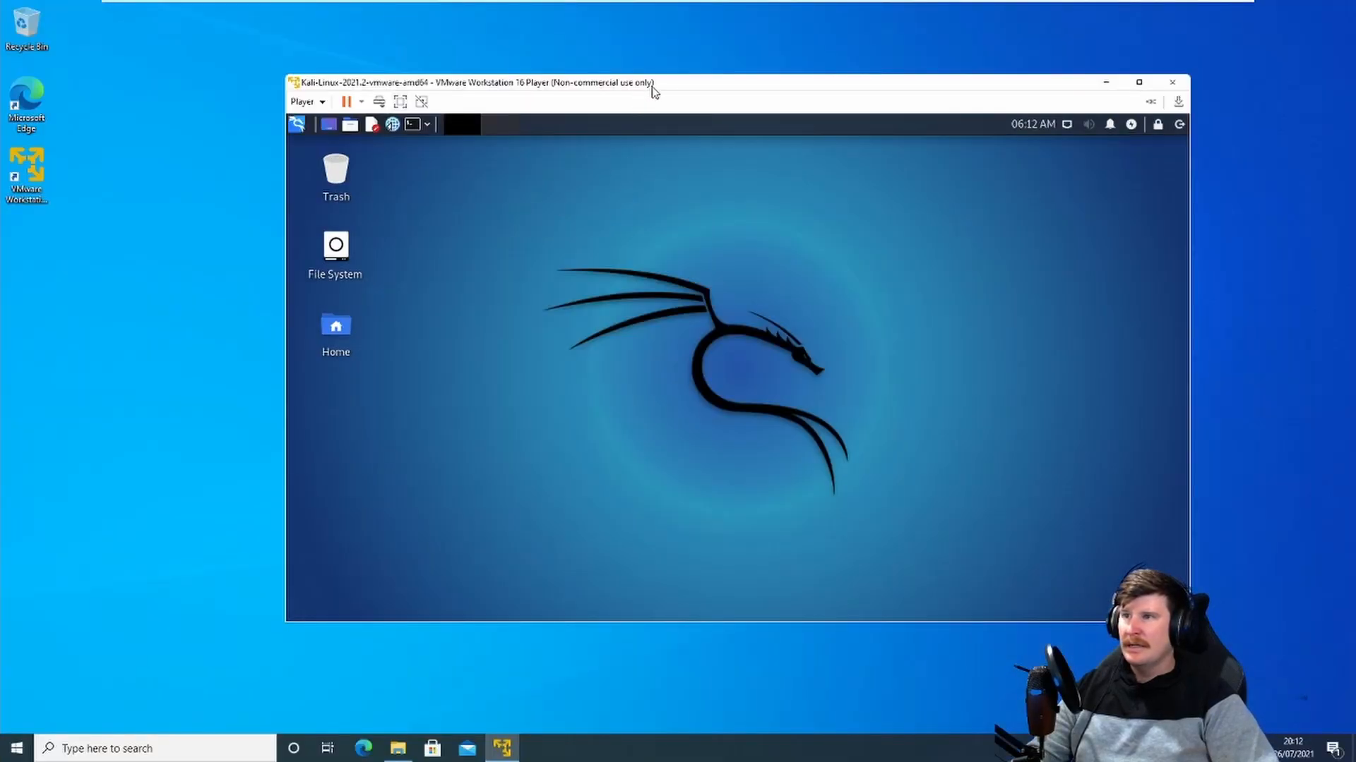
drag(625, 73, 476, 53)
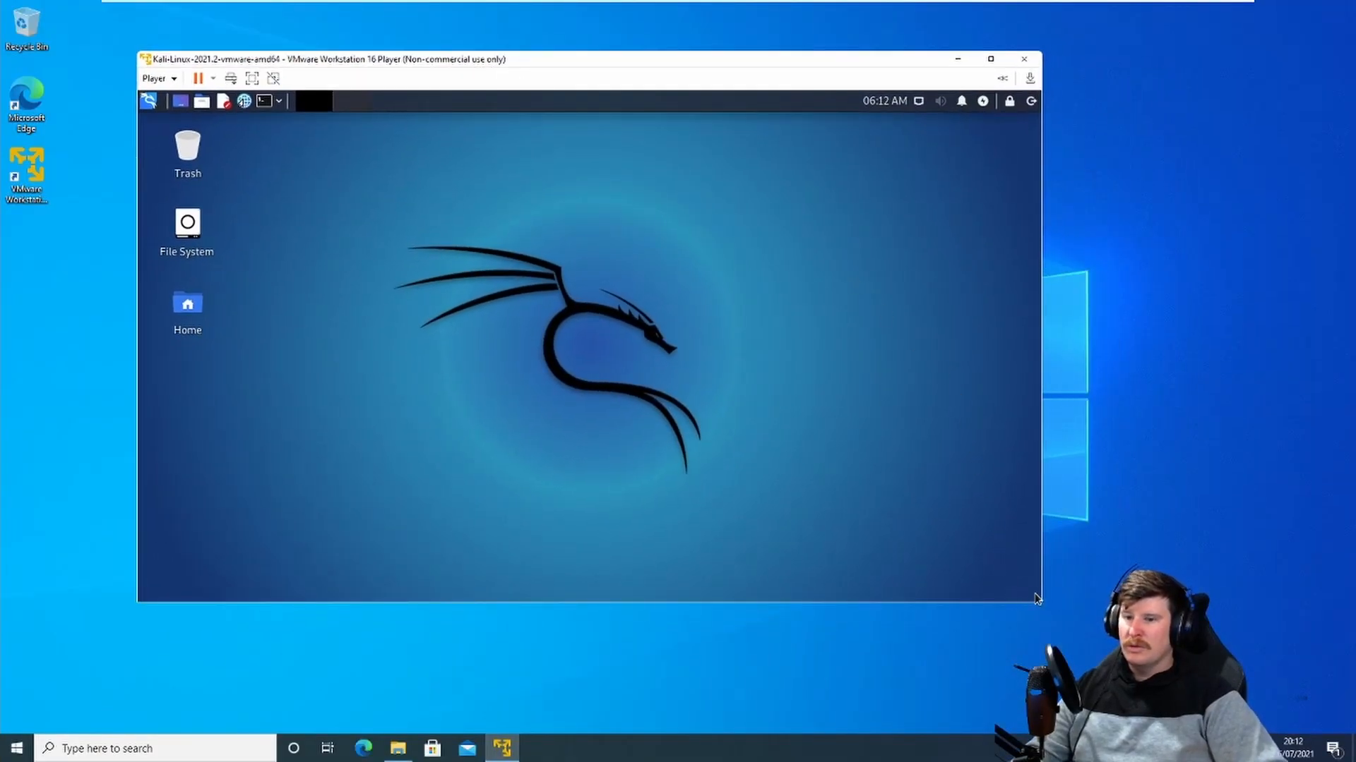
drag(1042, 608, 1124, 653)
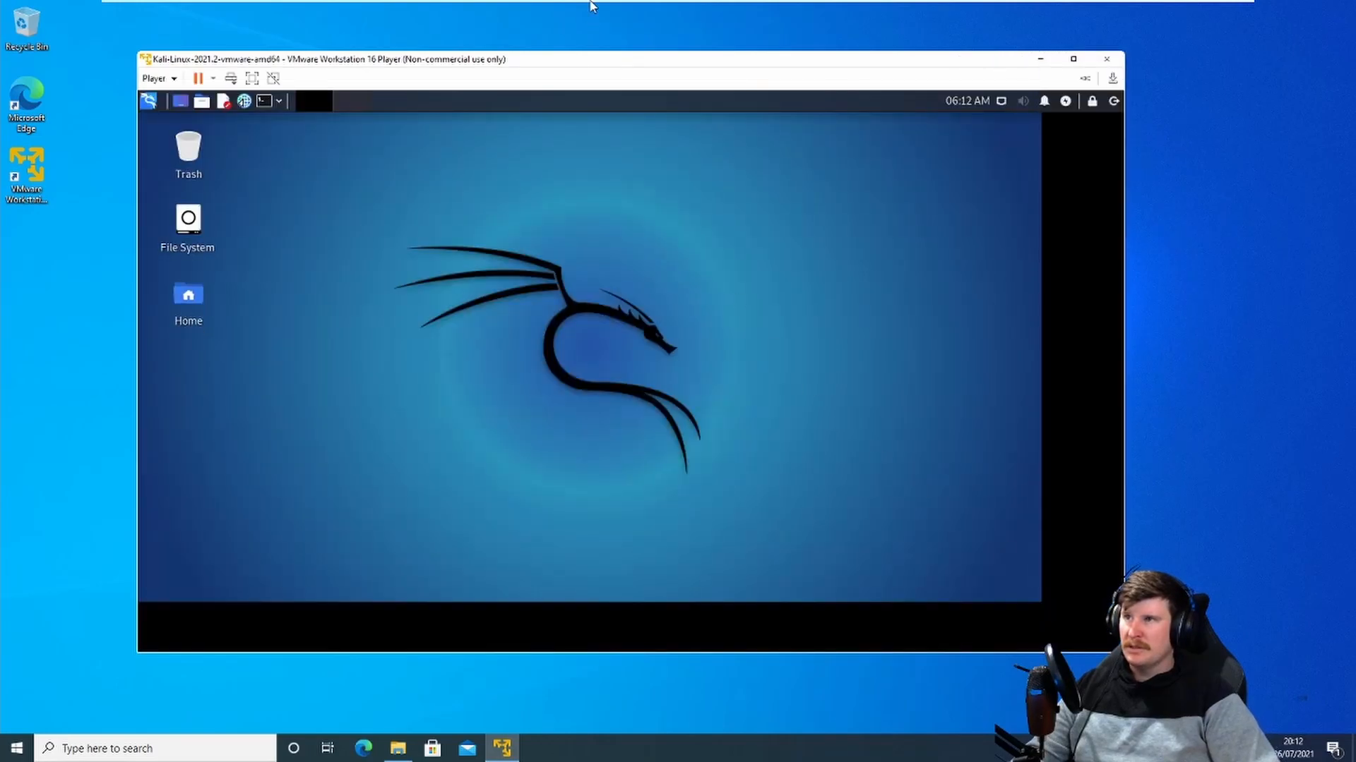
mouse_move(591, 6)
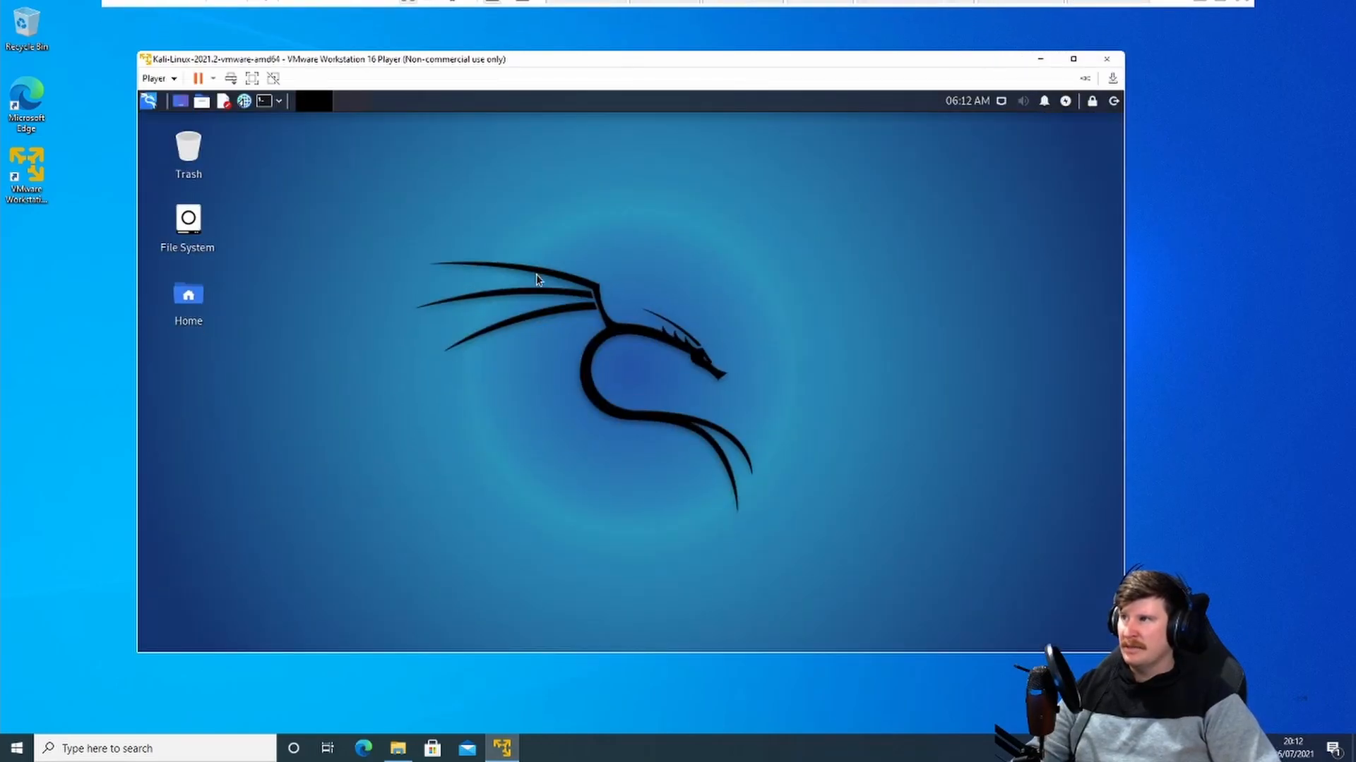
Step: Open a terminal and change the kali user's password with passwd, entering the current and new passwords
click(265, 102)
drag(550, 175, 704, 200)
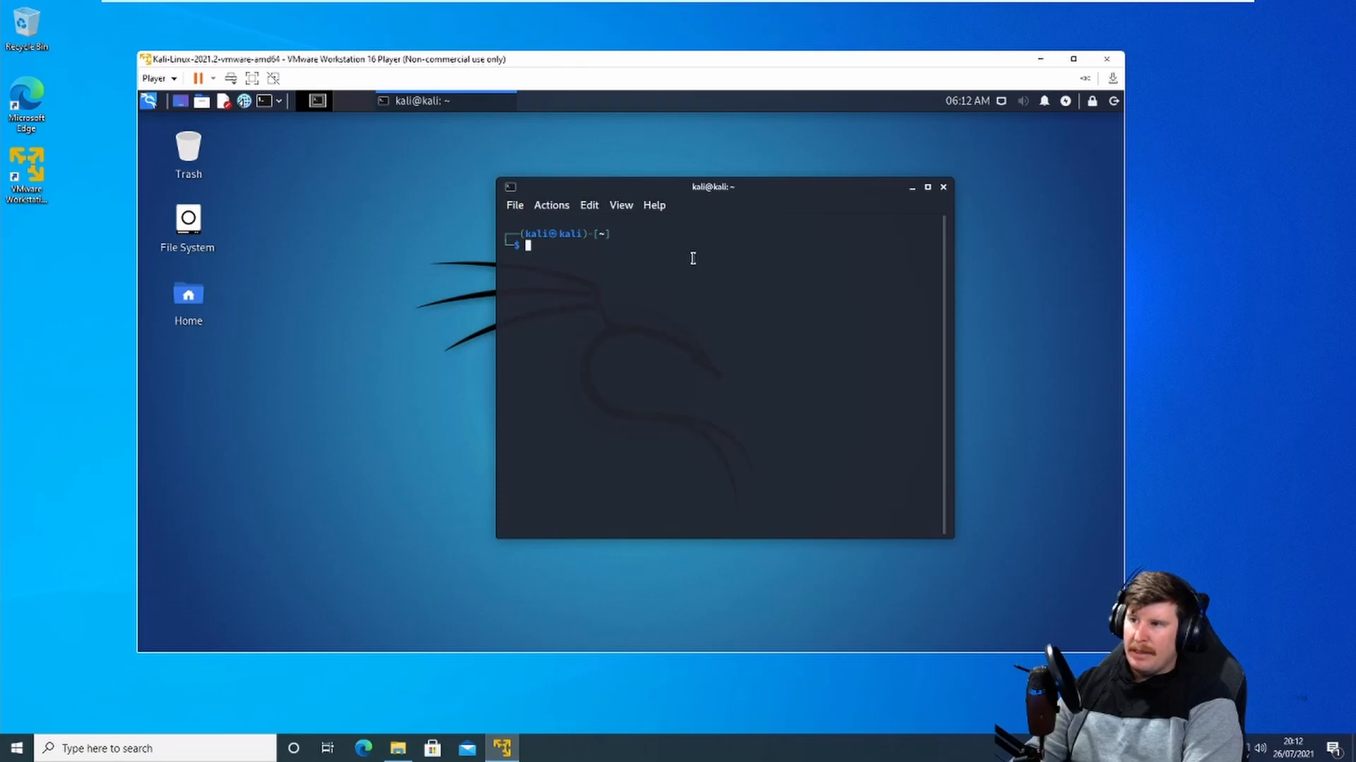
text(passwd)
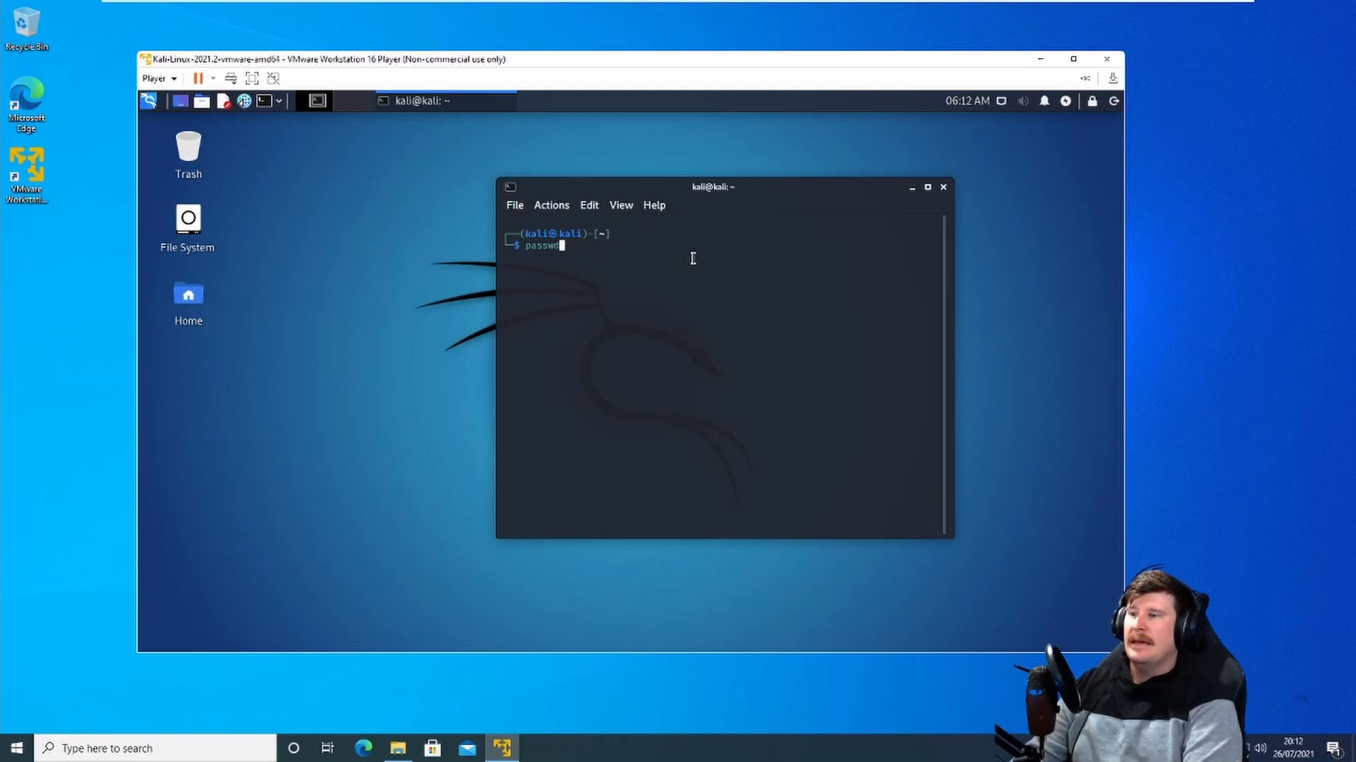
key(Return)
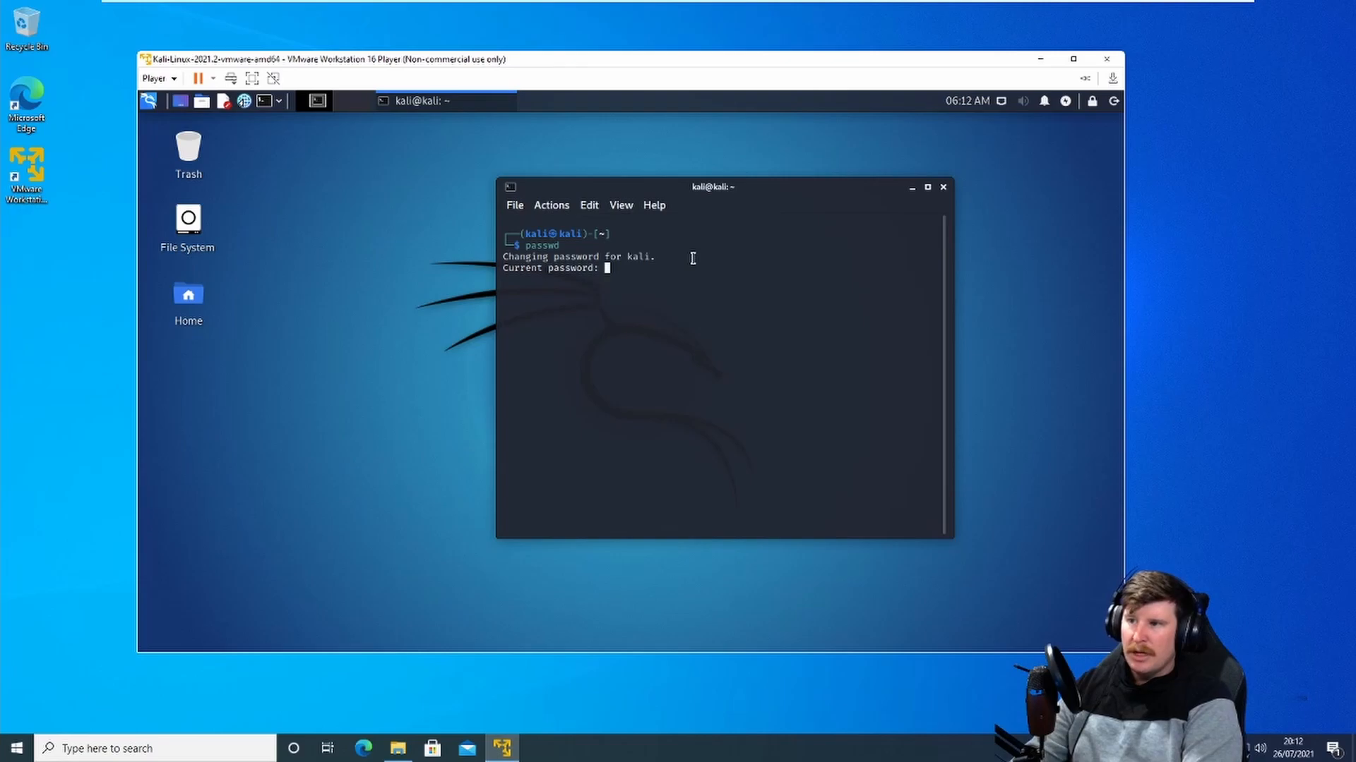
key(Return)
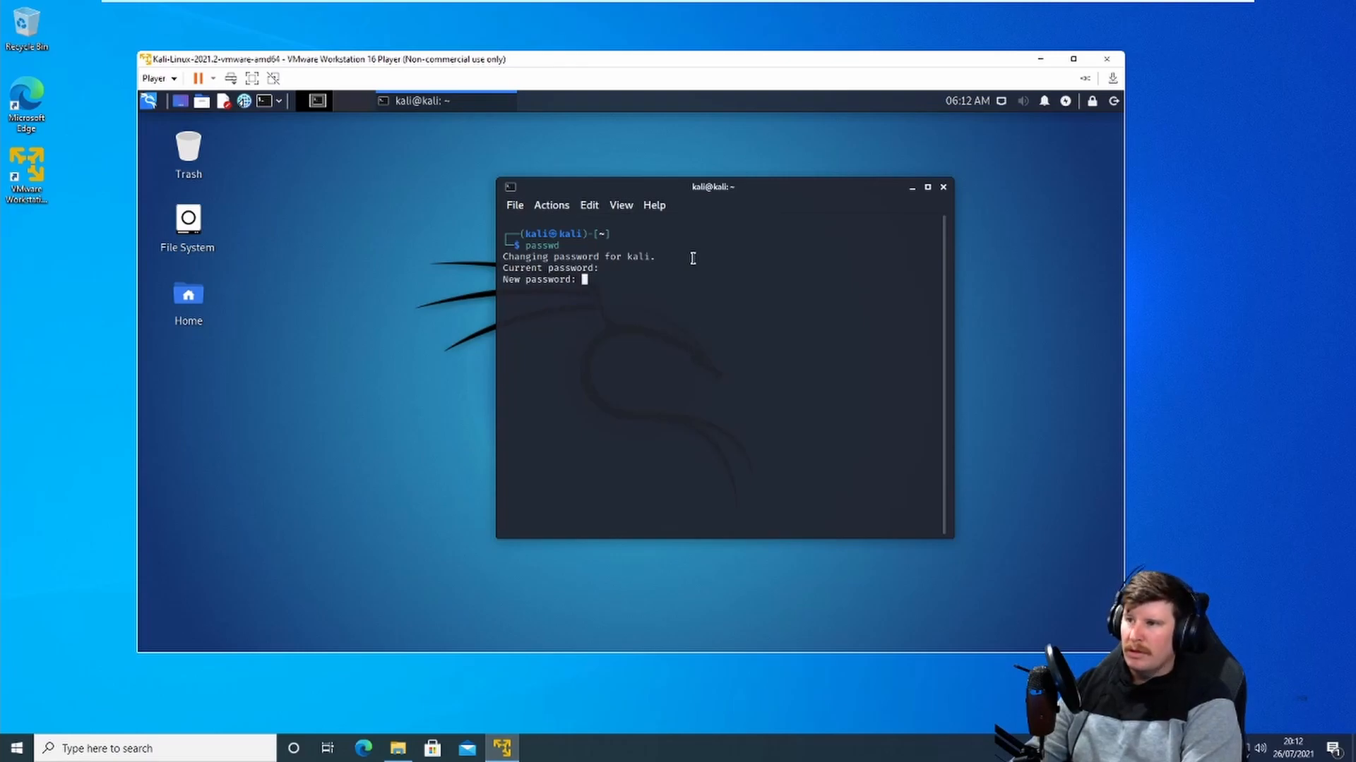
key(Return)
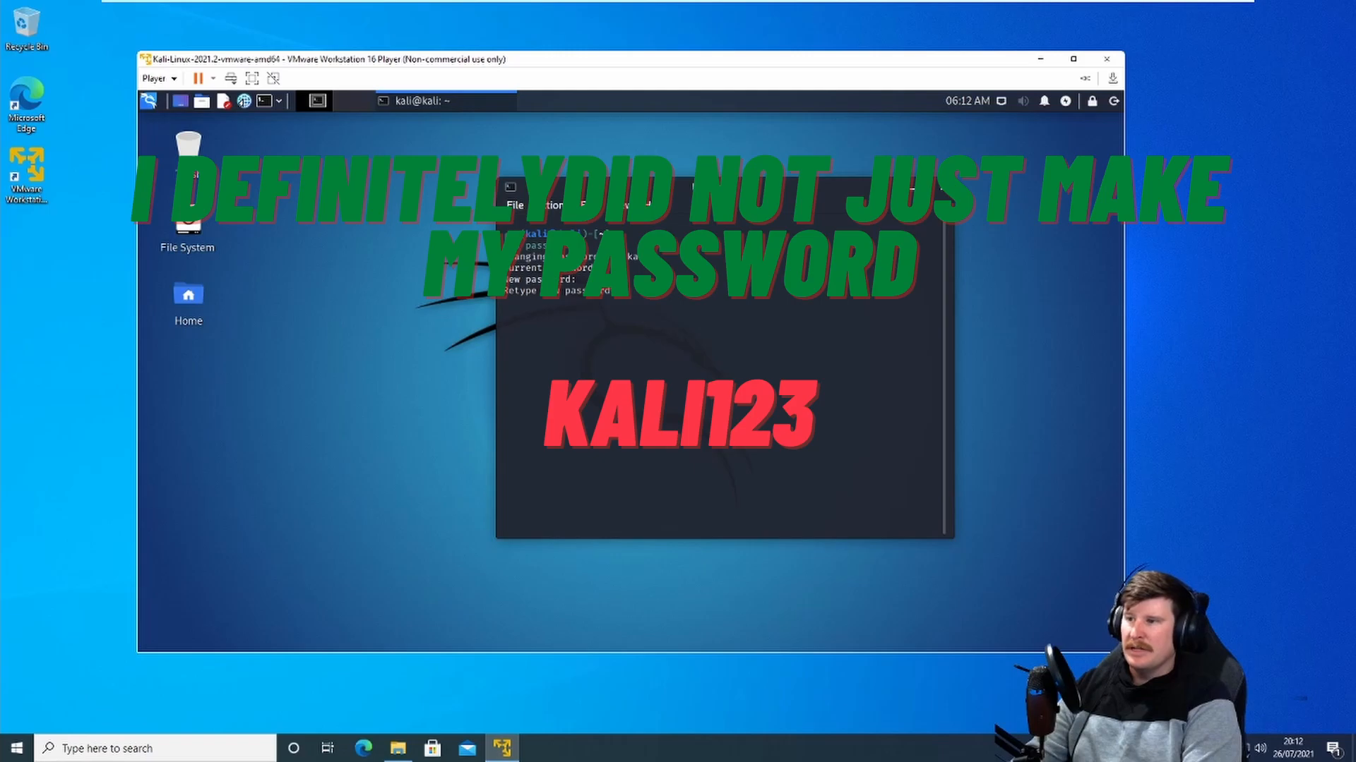
key(Return)
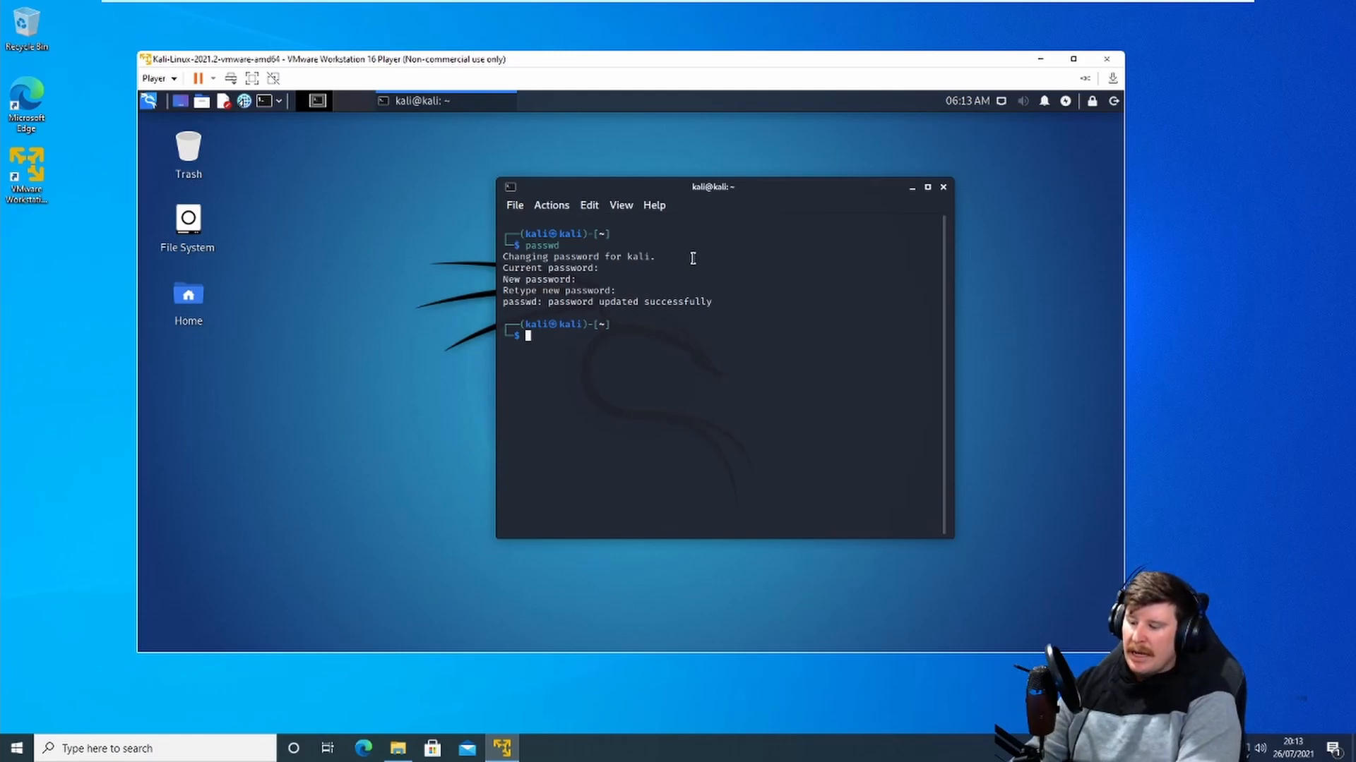
Step: Set a new root password with sudo passwd root, entering the sudo password and the new root password twice
text(sudo )
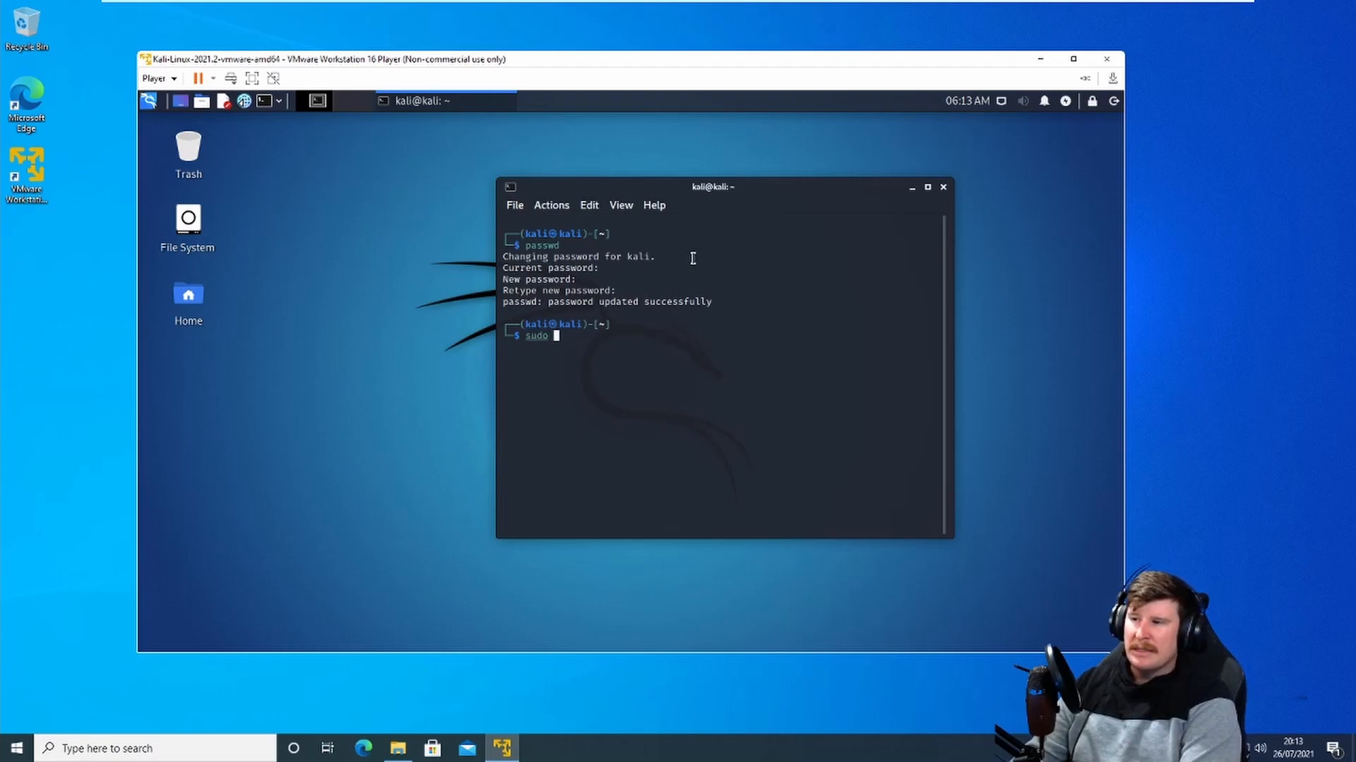
text(pa)
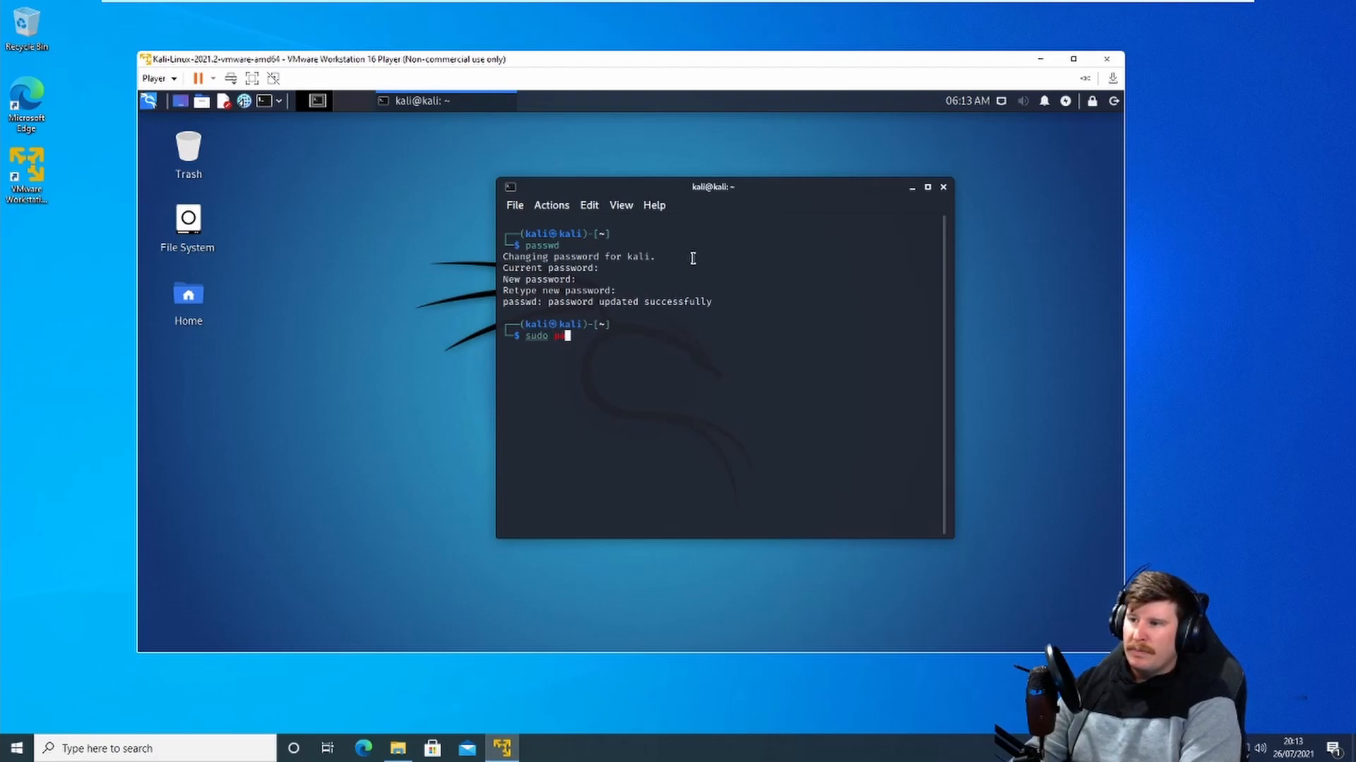
text(sswd)
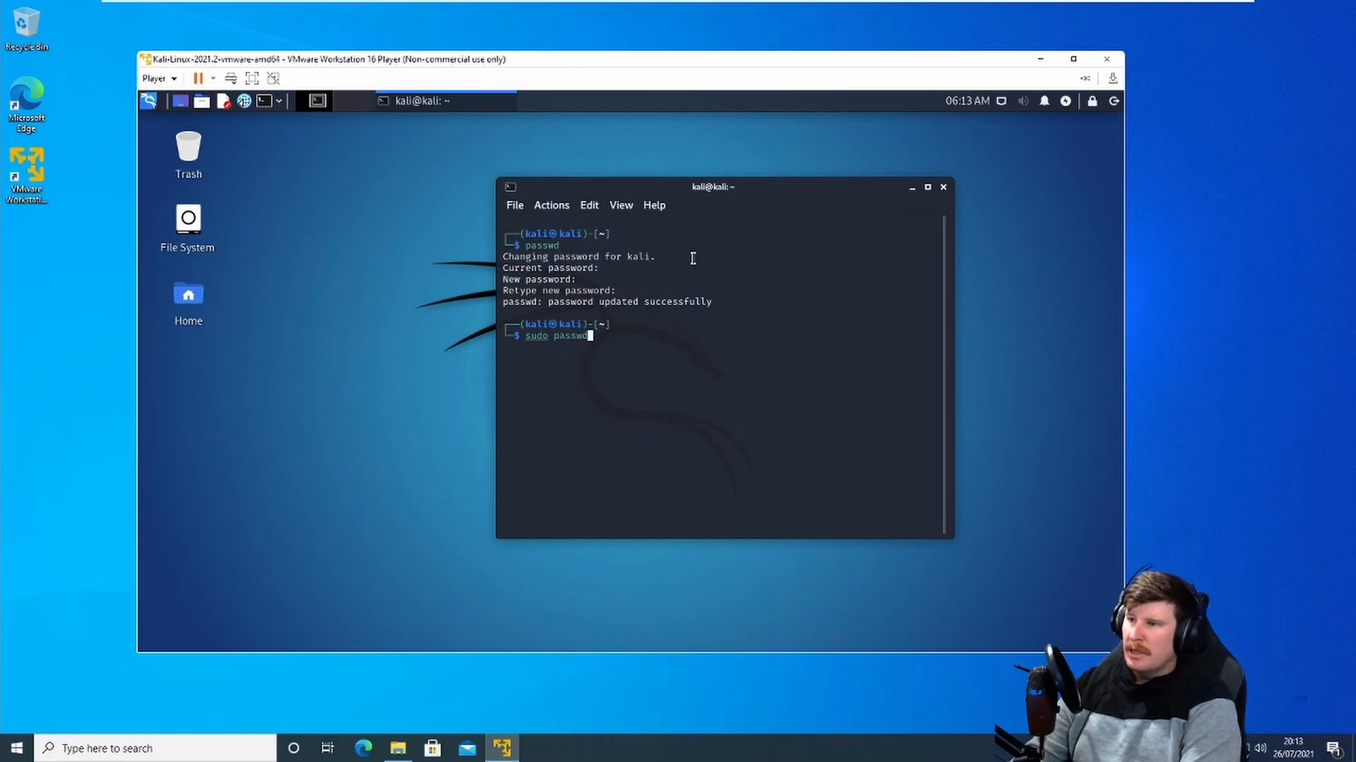
text( root)
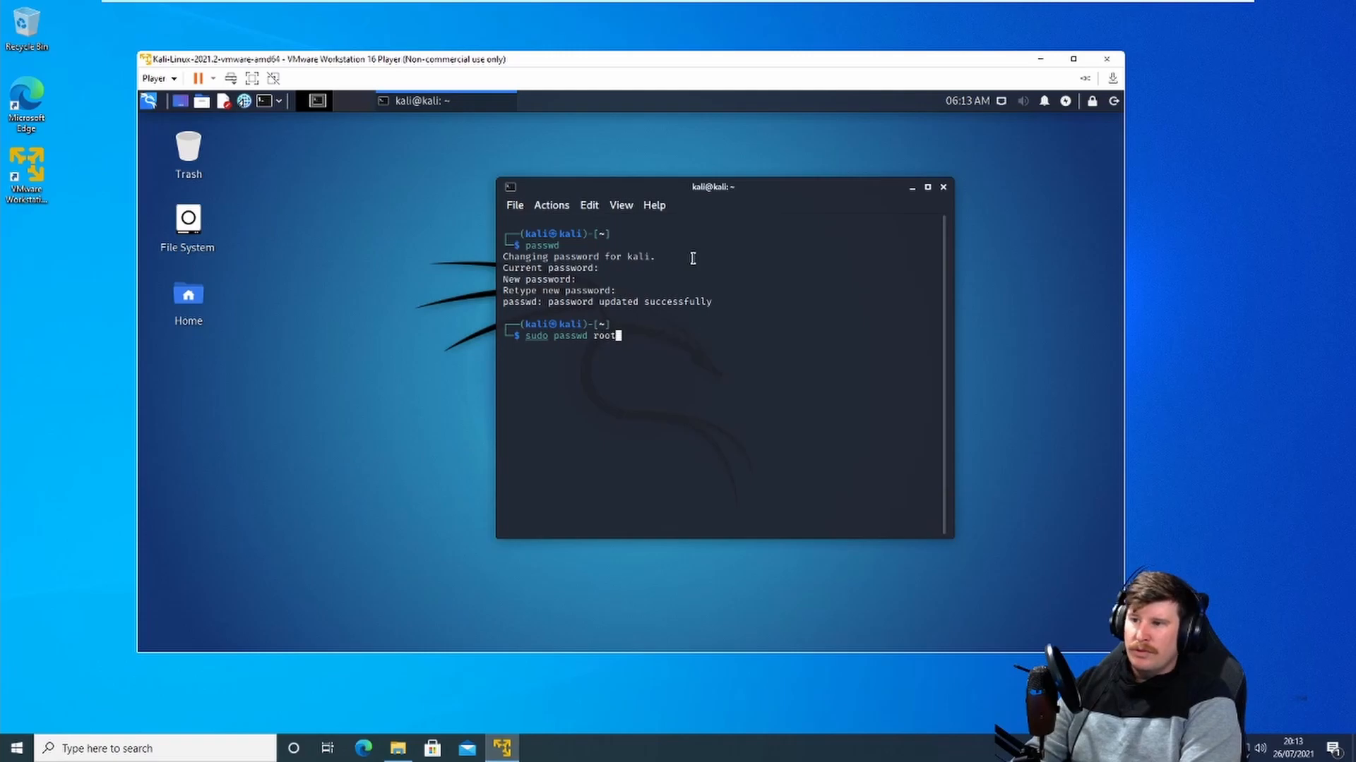
key(Return)
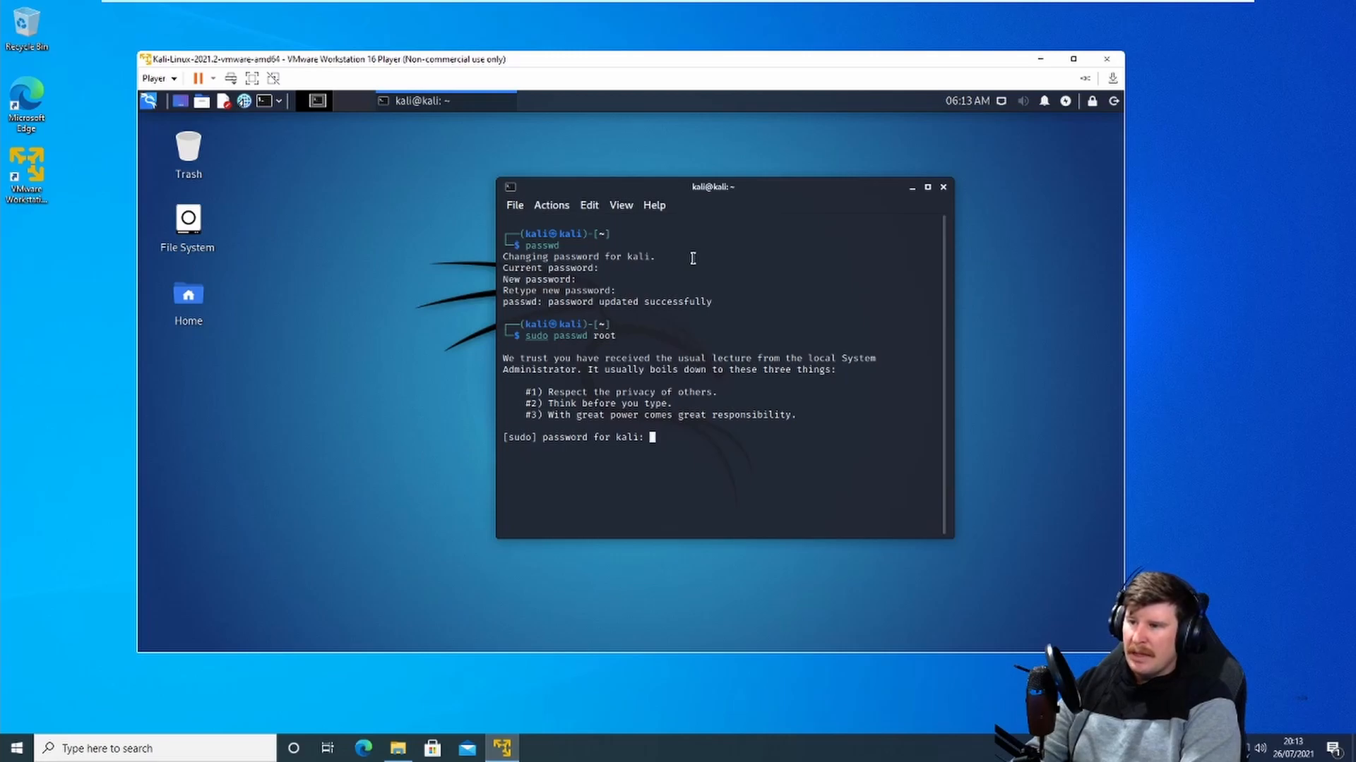
key(Return)
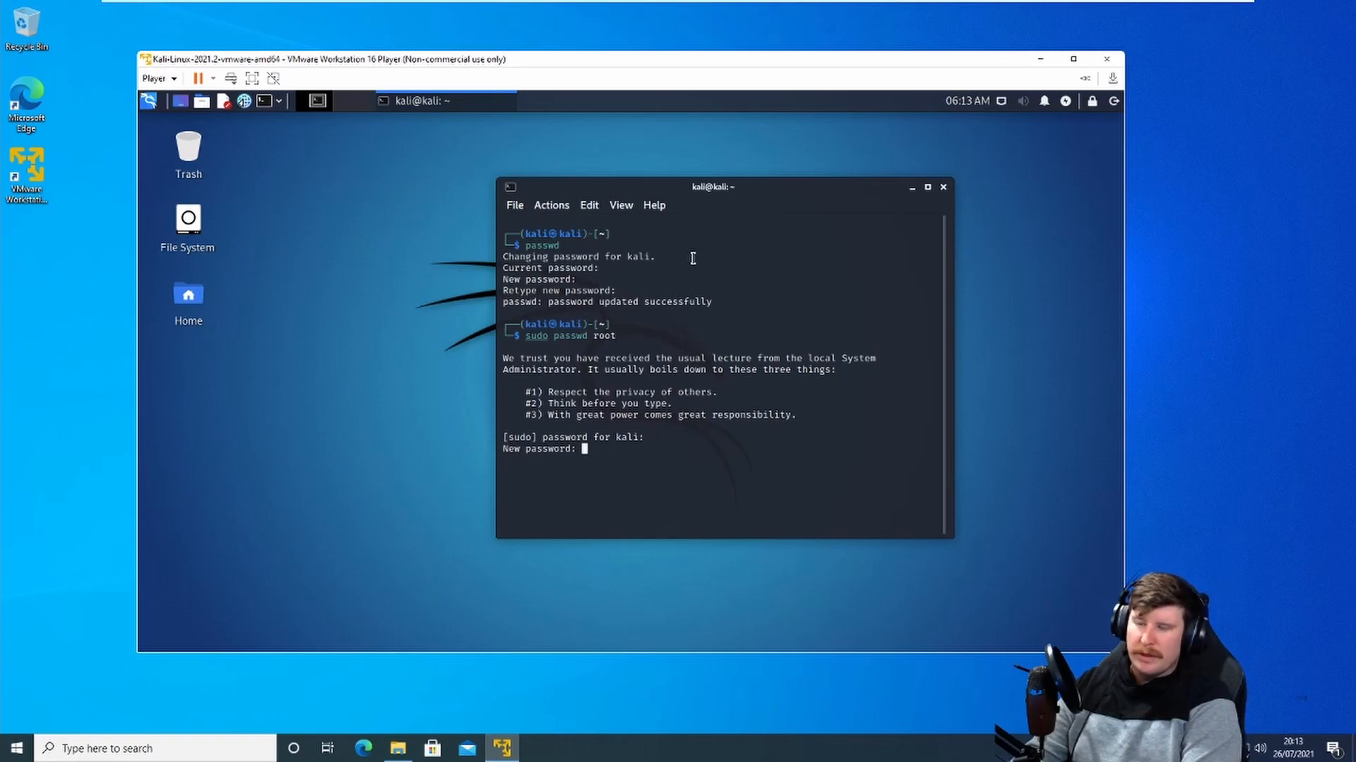
key(Return)
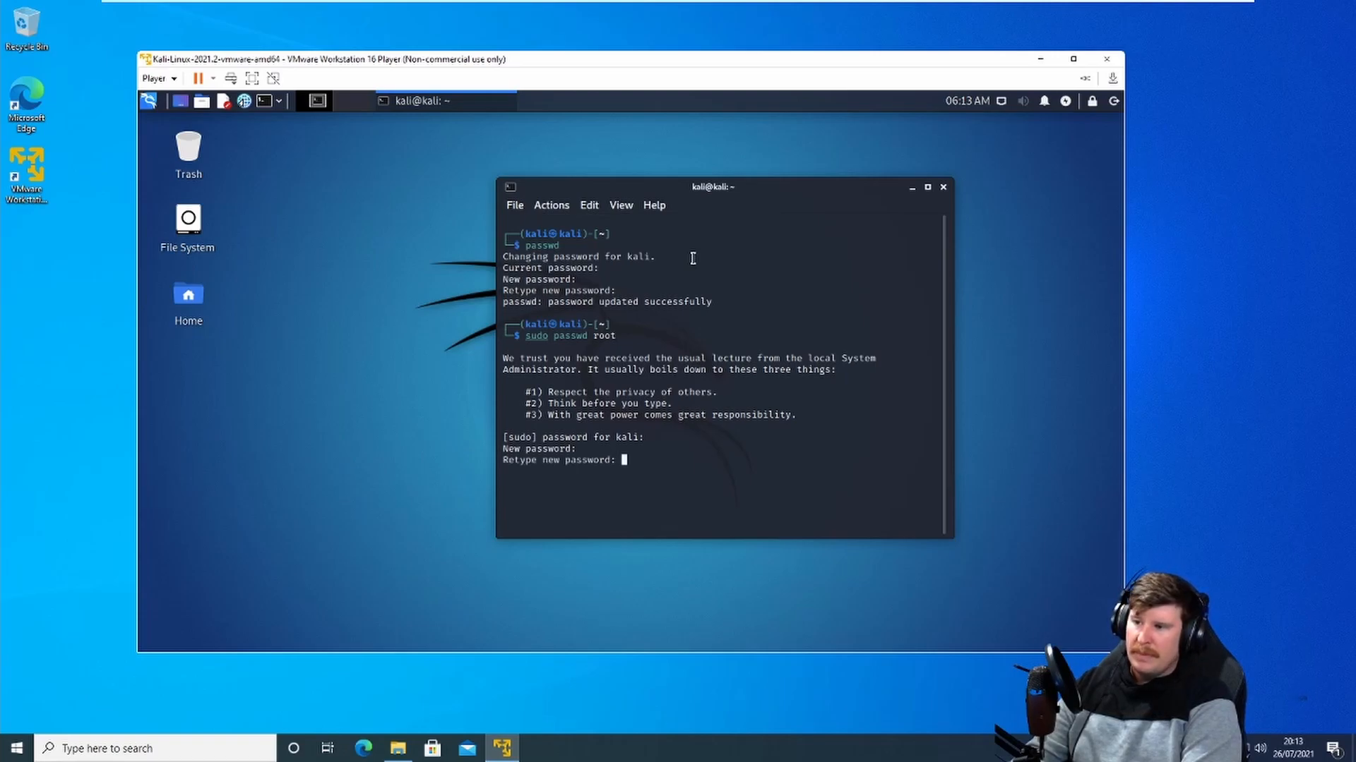
key(Return)
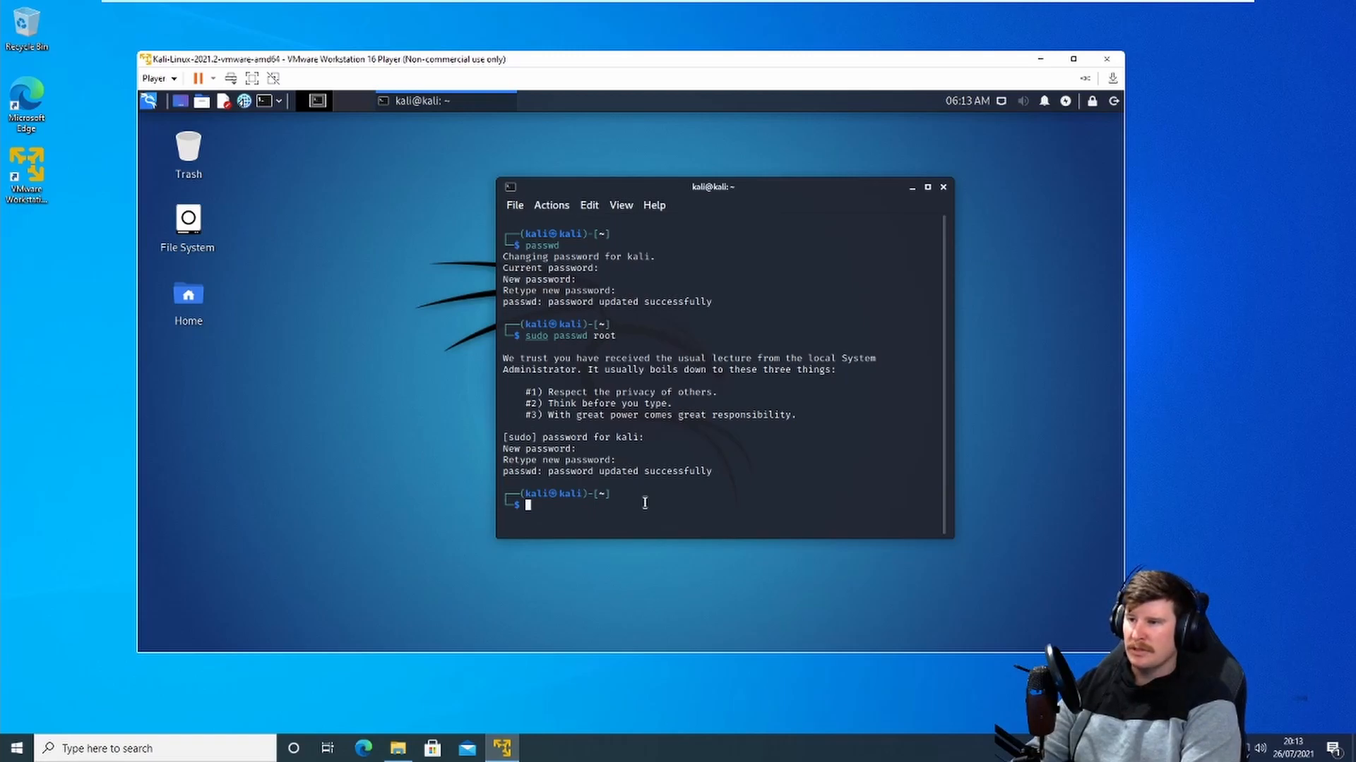
Step: Run sudo apt update && sudo apt full-upgrade -y to update and upgrade the system
text(s)
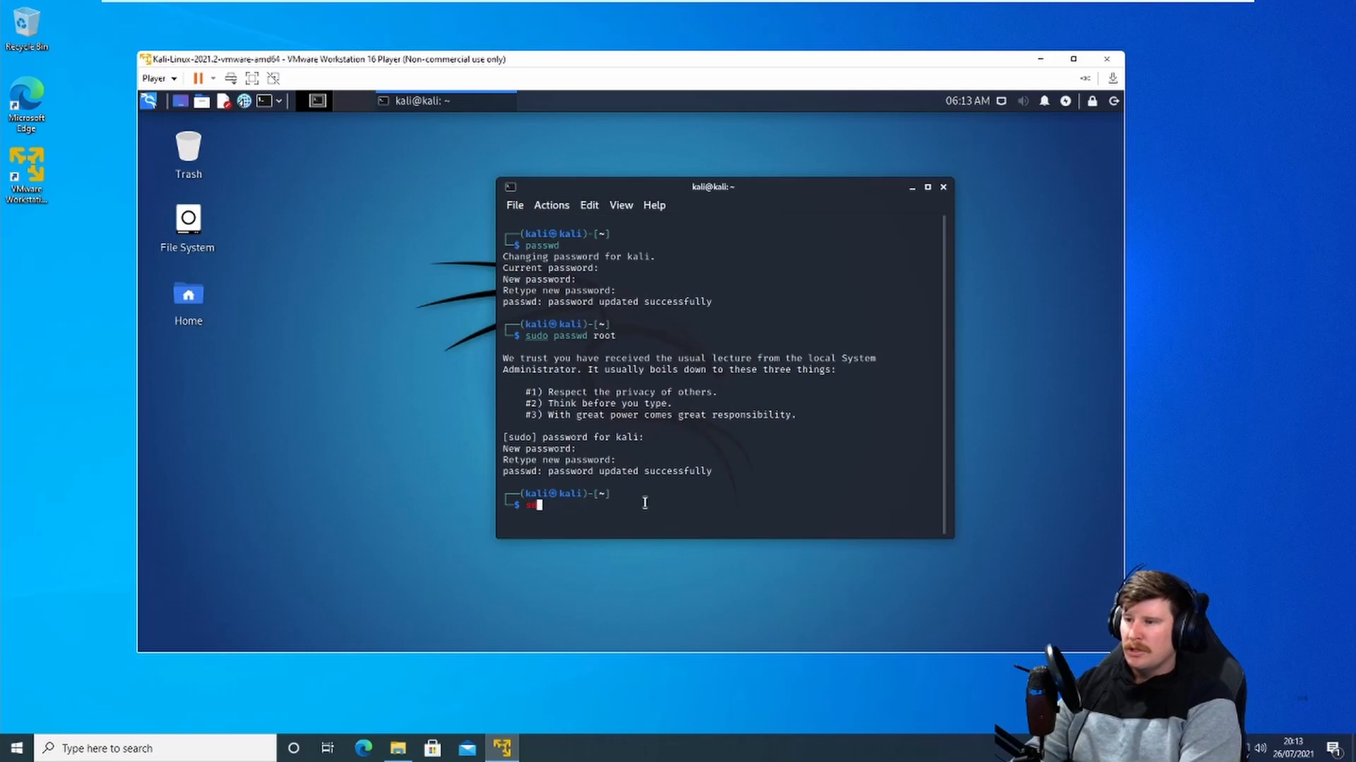
text(udo pa)
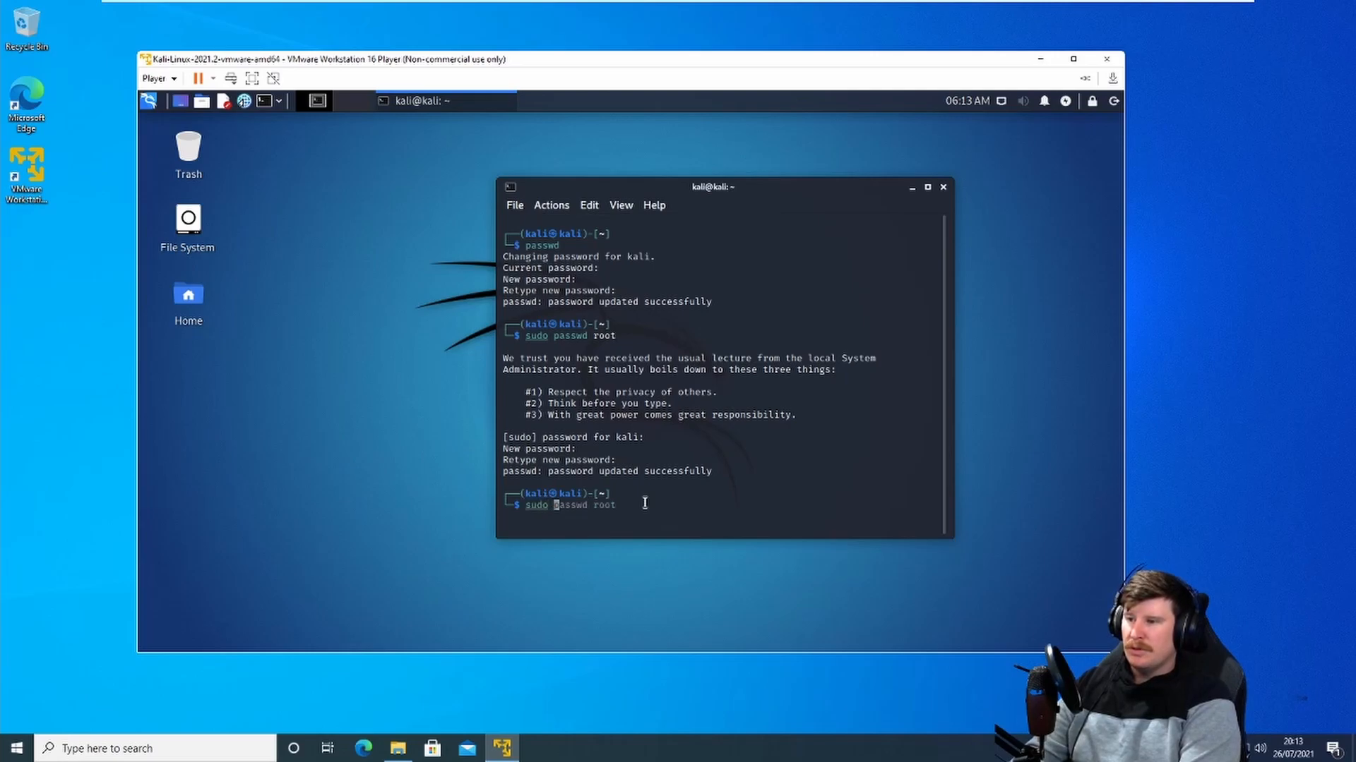
key(BackSpace)
key(BackSpace)
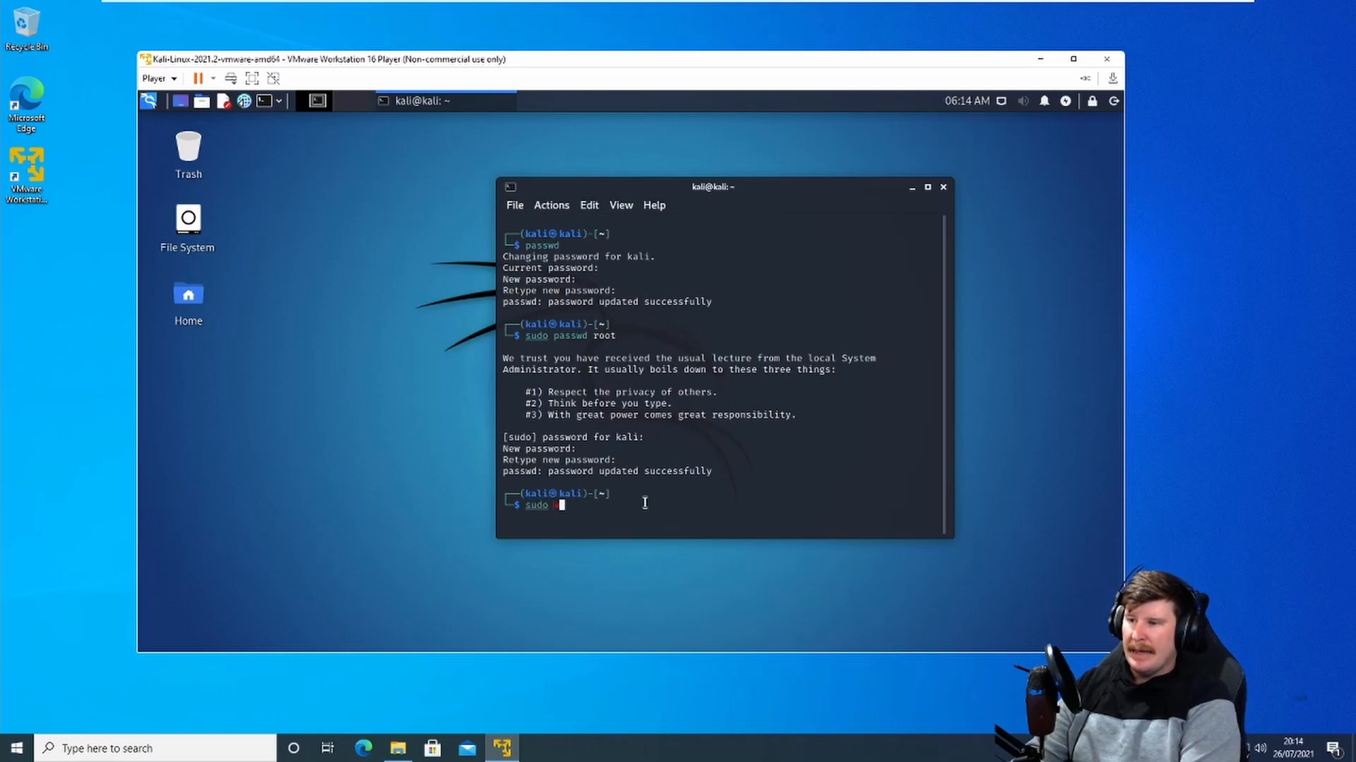
text(a)
text(pdate)
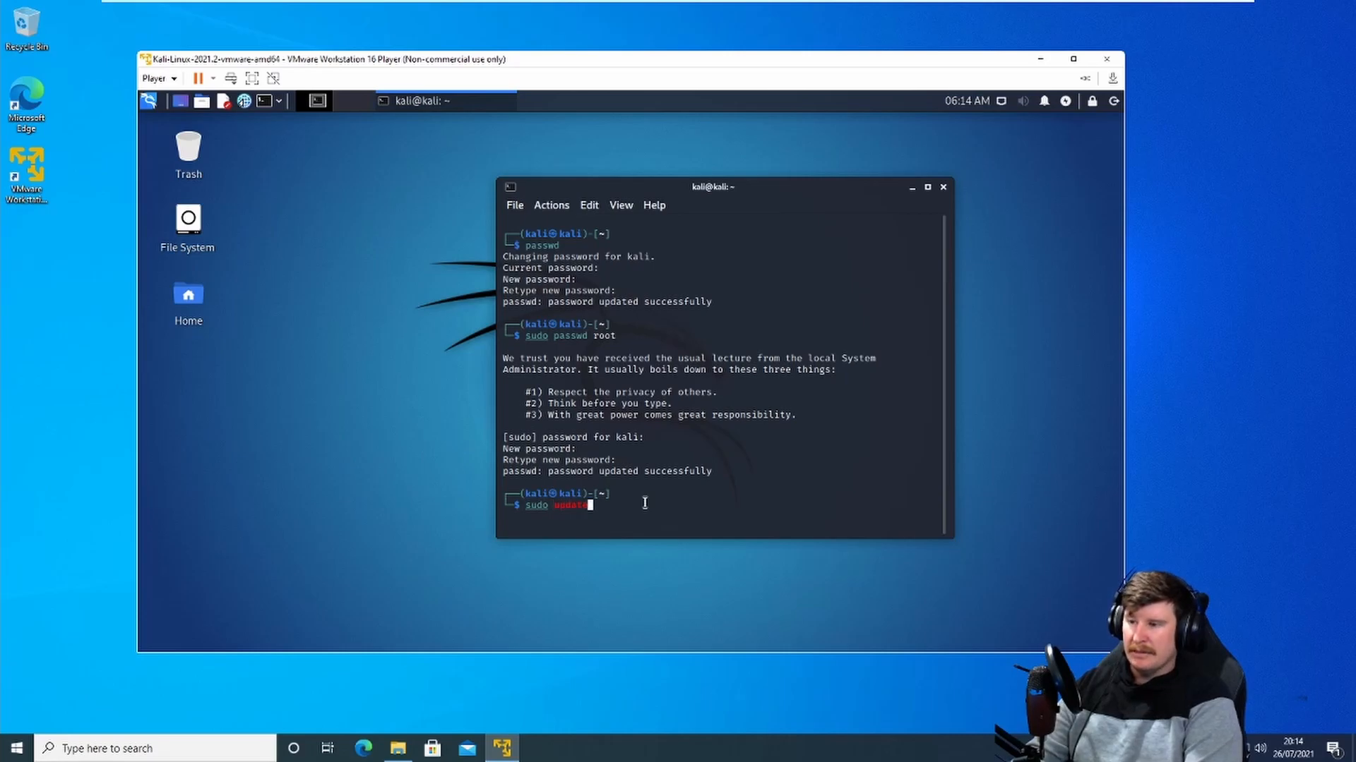
key(BackSpace)
key(BackSpace)
key(BackSpace)
key(BackSpace)
key(BackSpace)
key(BackSpace)
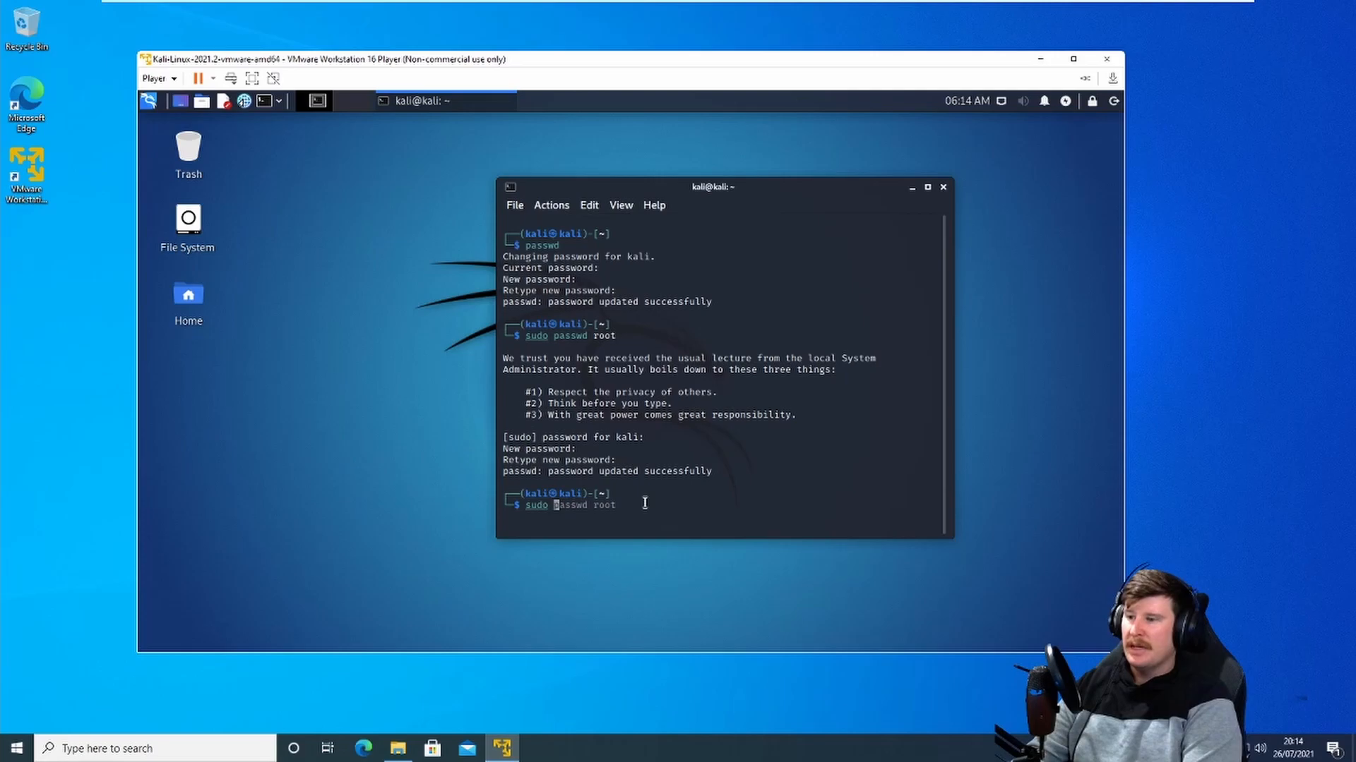
text(apt updta)
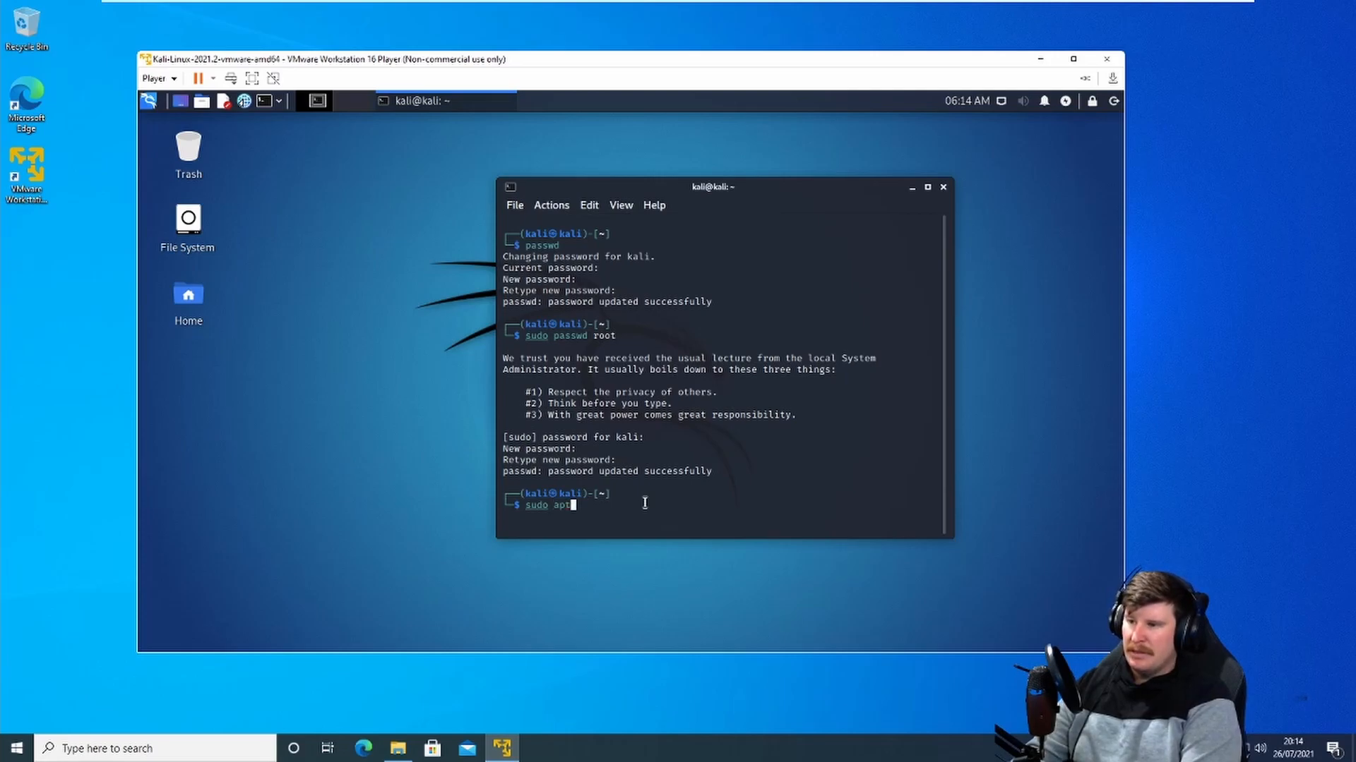
key(BackSpace)
key(BackSpace)
text(te && )
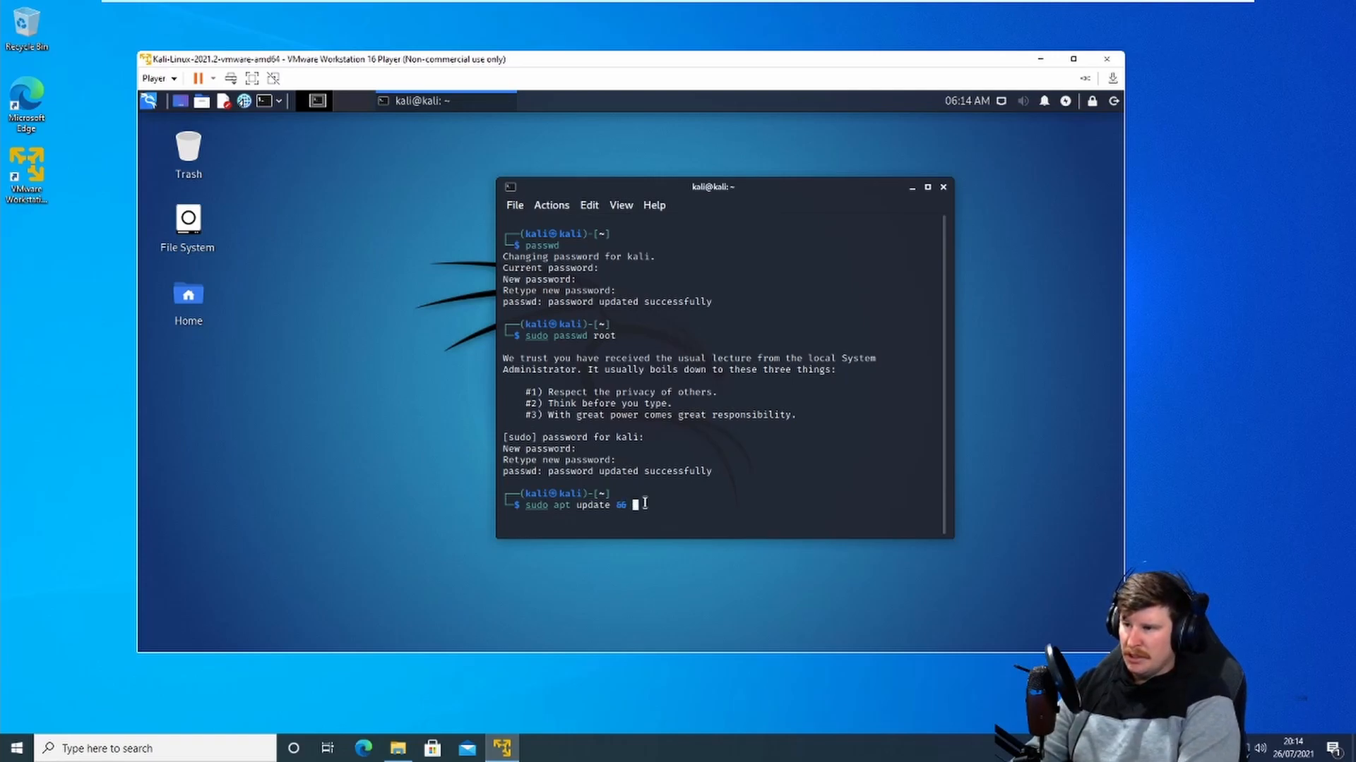
text(sudo apt full-upgrade -y)
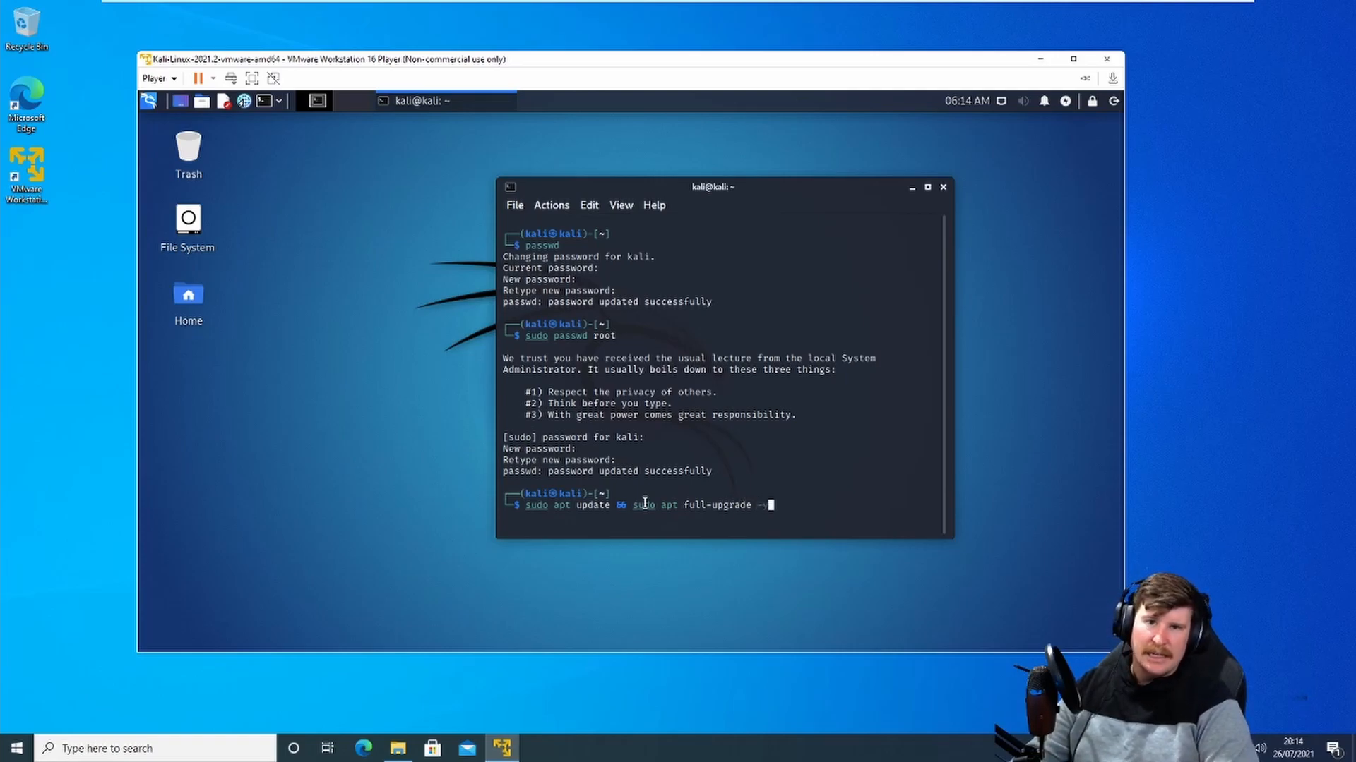
key(Return)
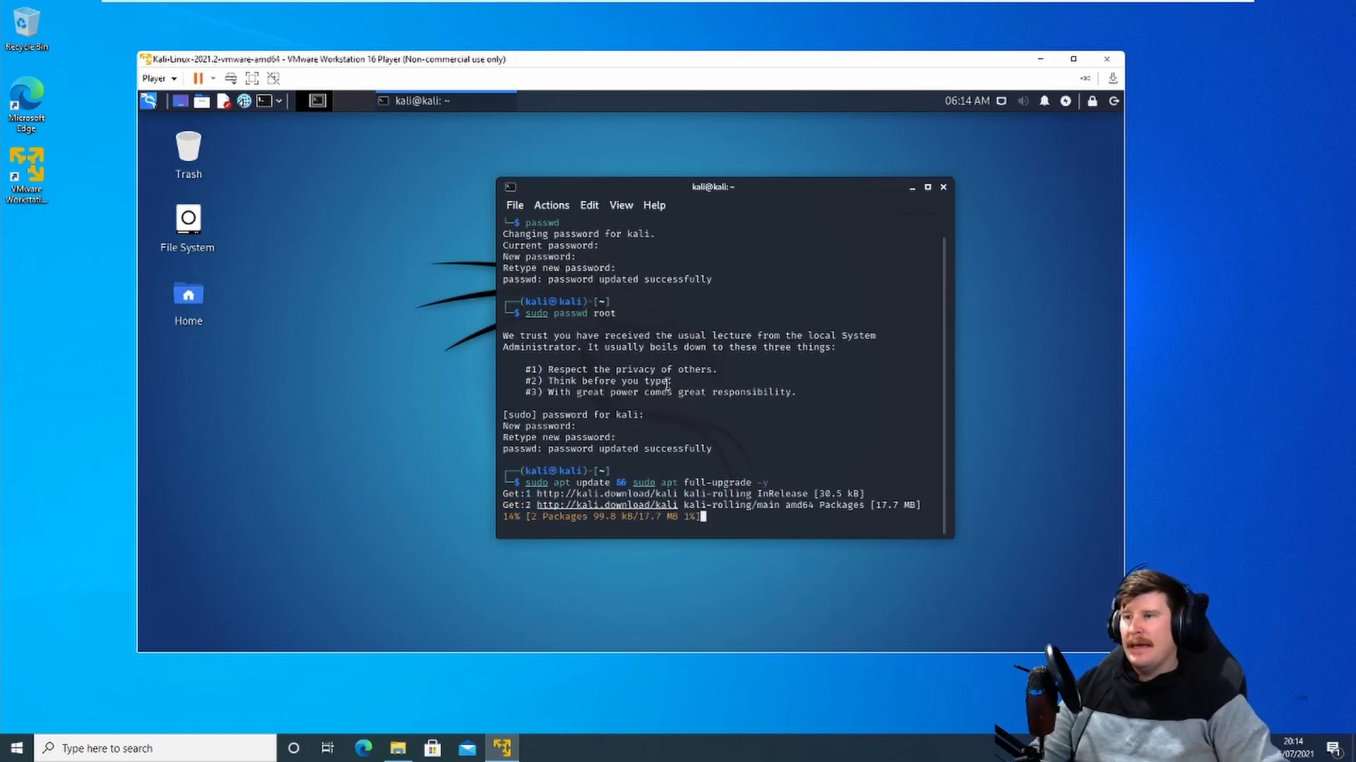
Step: Open the terminal preferences and set the application transparency to 0 %, applying the change
drag(729, 191, 639, 156)
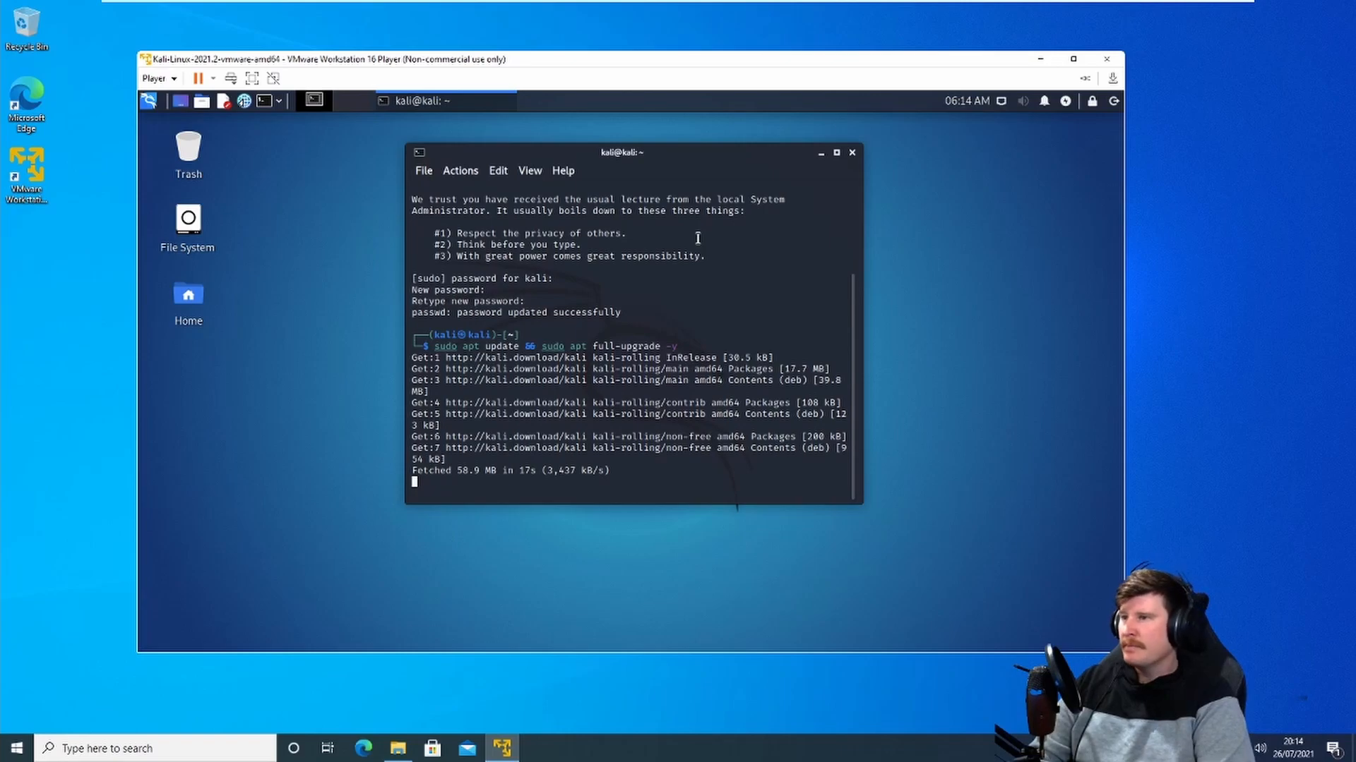
drag(622, 150, 505, 133)
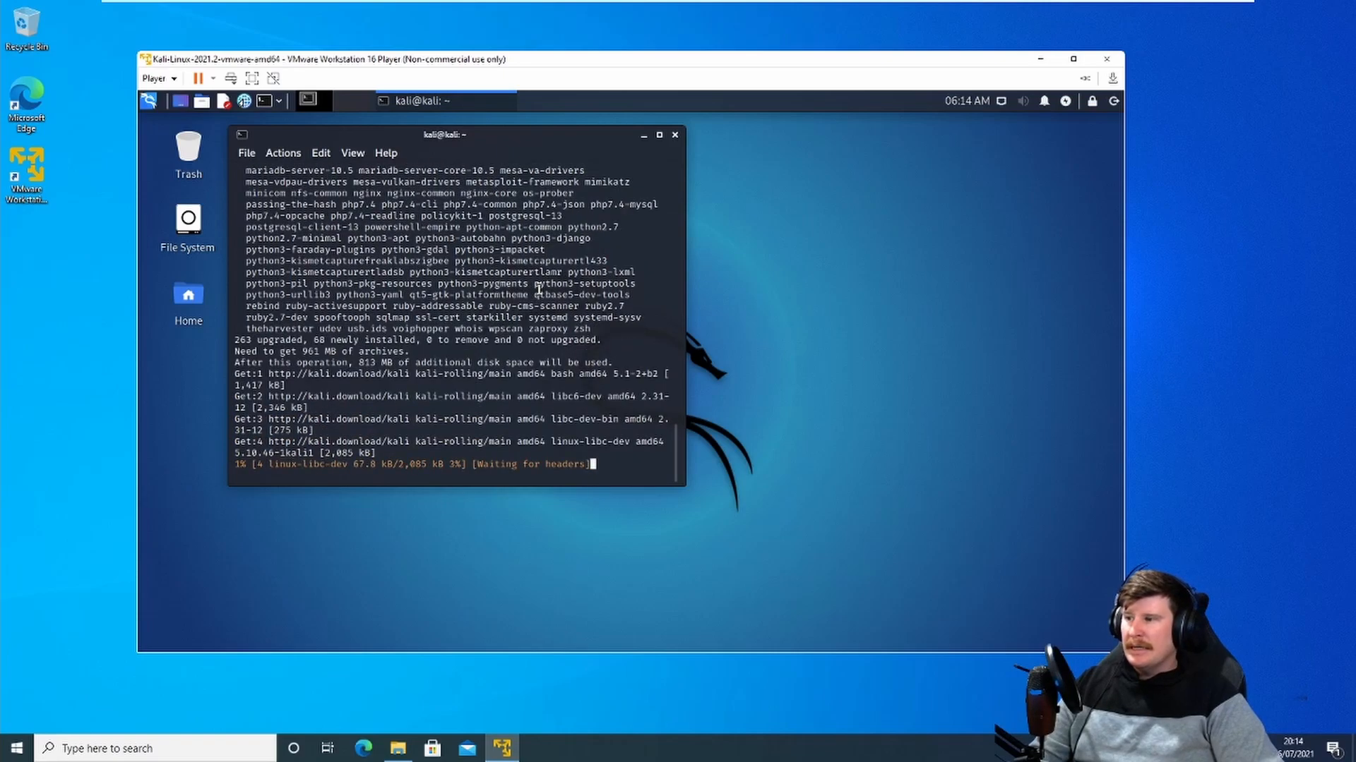
right_click(539, 290)
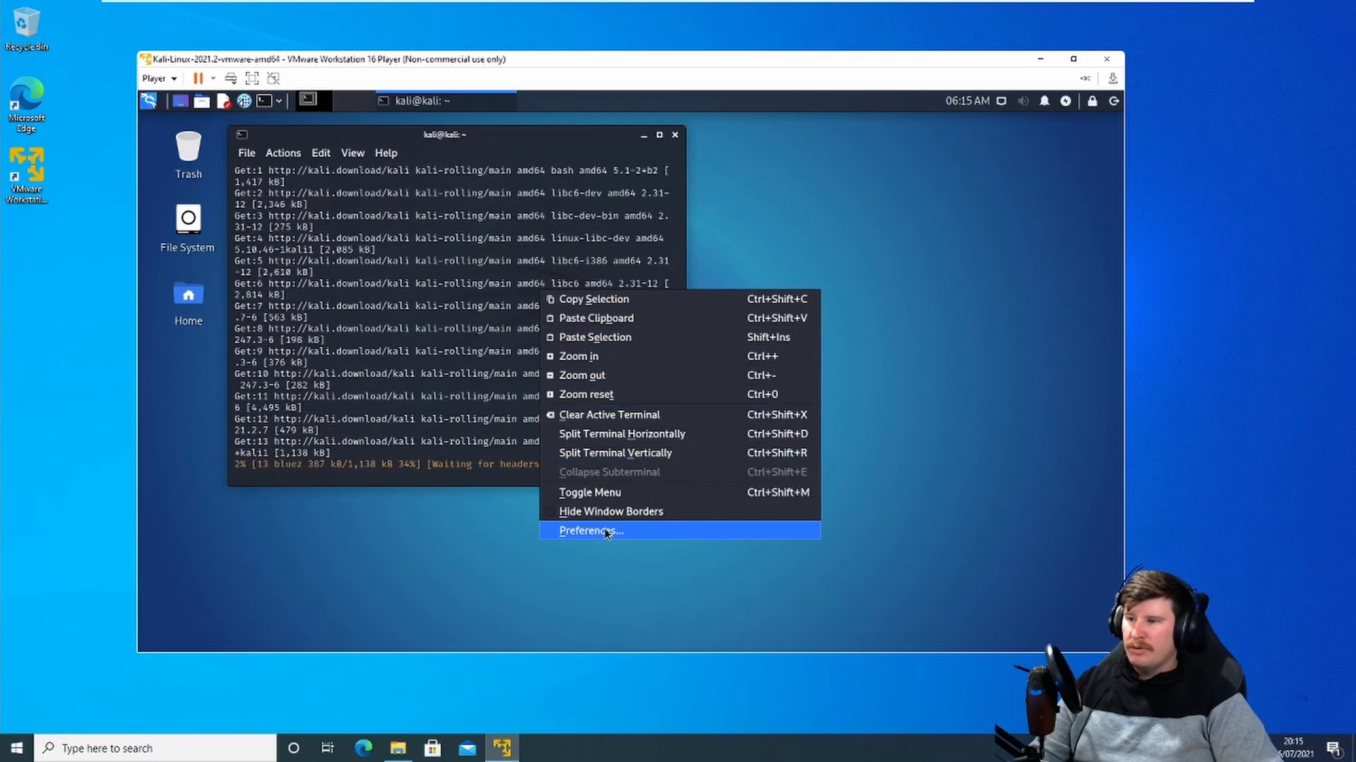
click(606, 531)
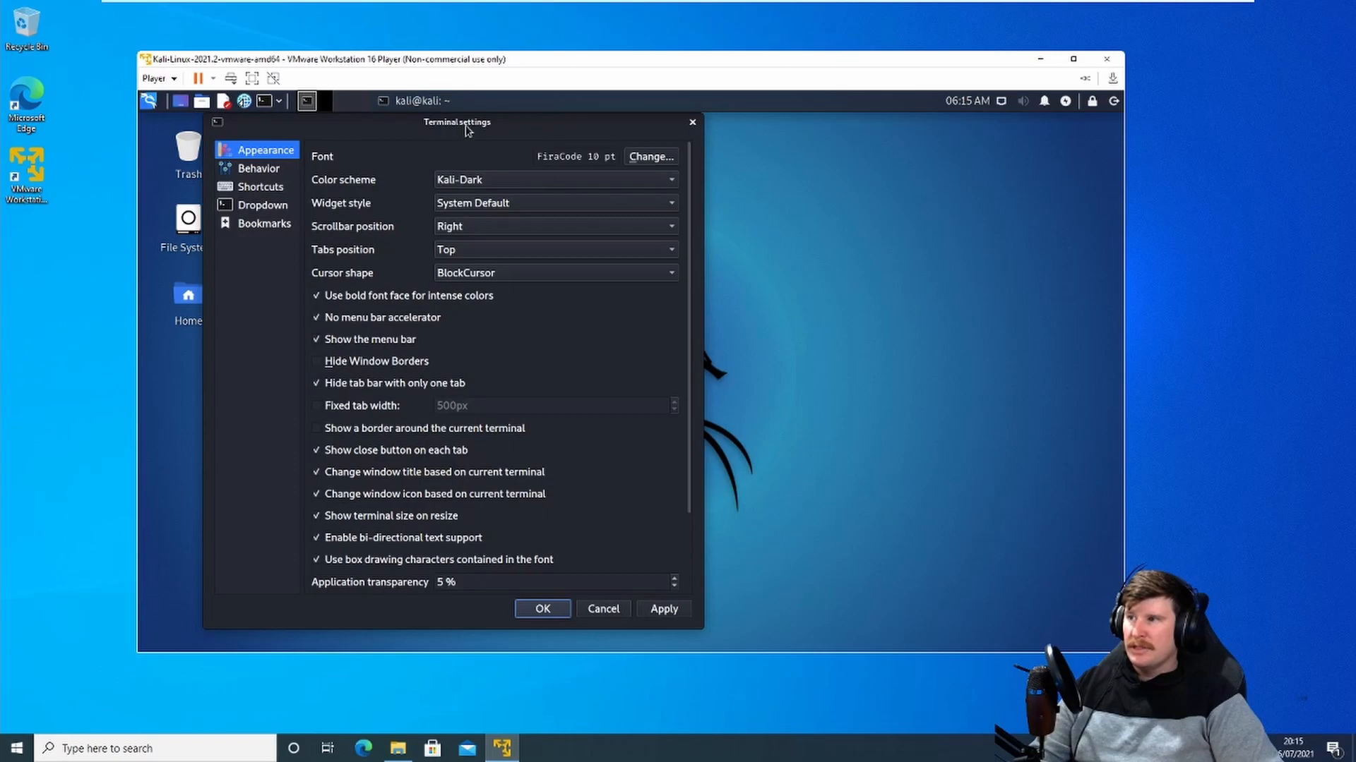
drag(466, 129, 559, 130)
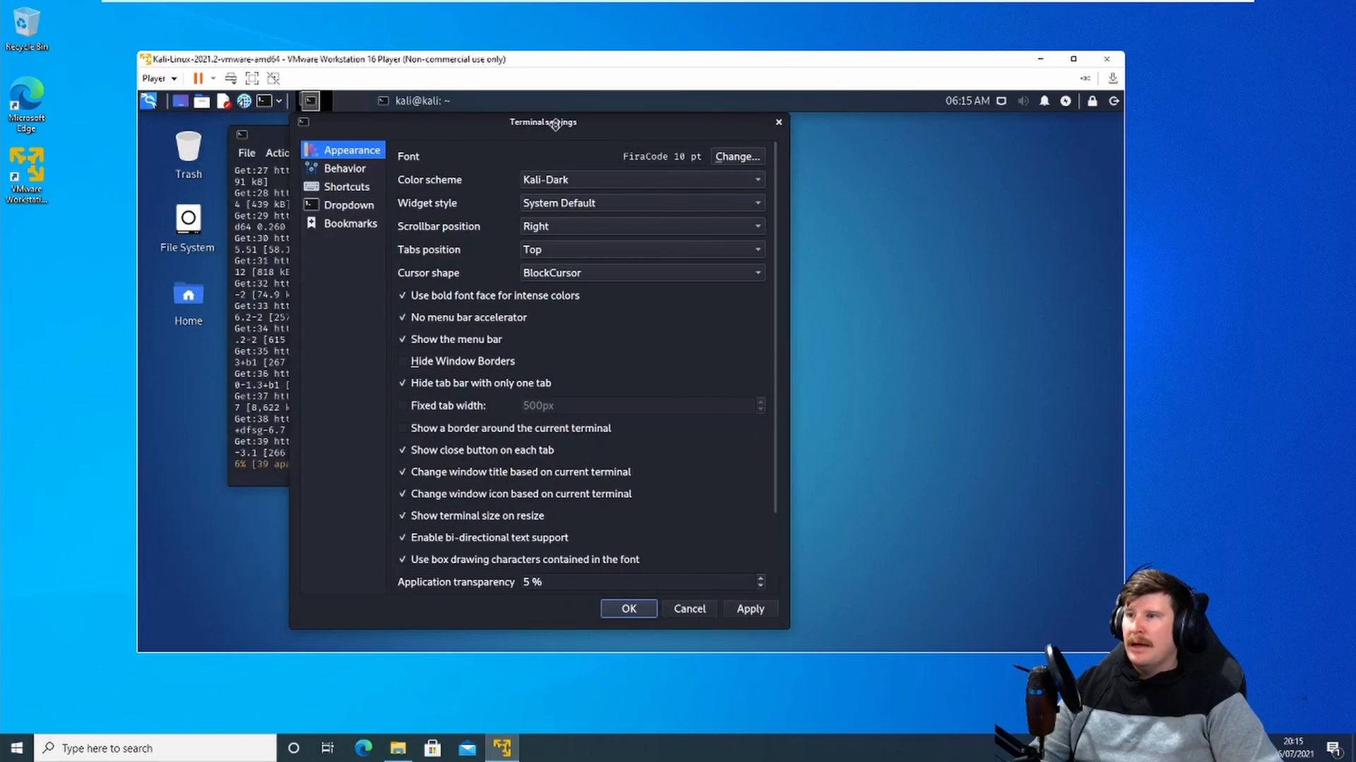
click(766, 587)
click(767, 586)
click(766, 587)
click(767, 587)
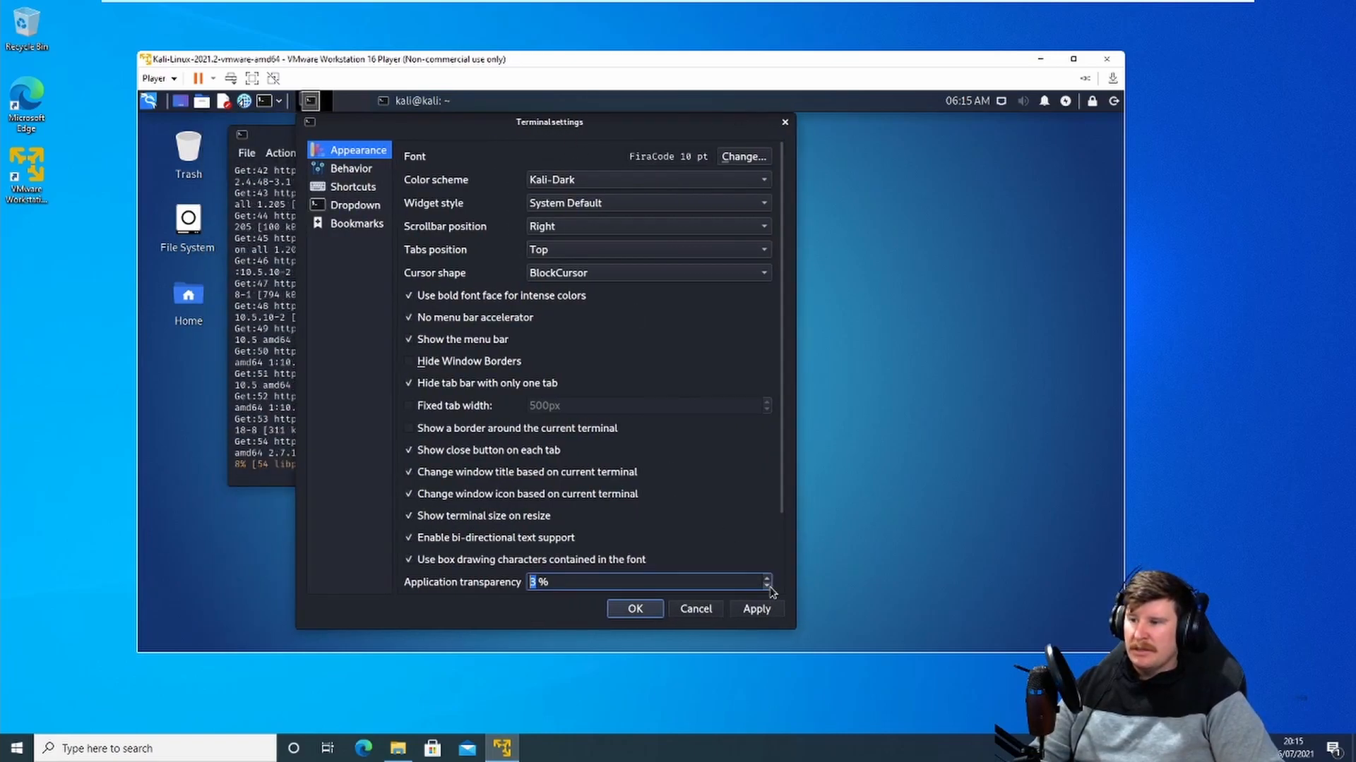
click(767, 586)
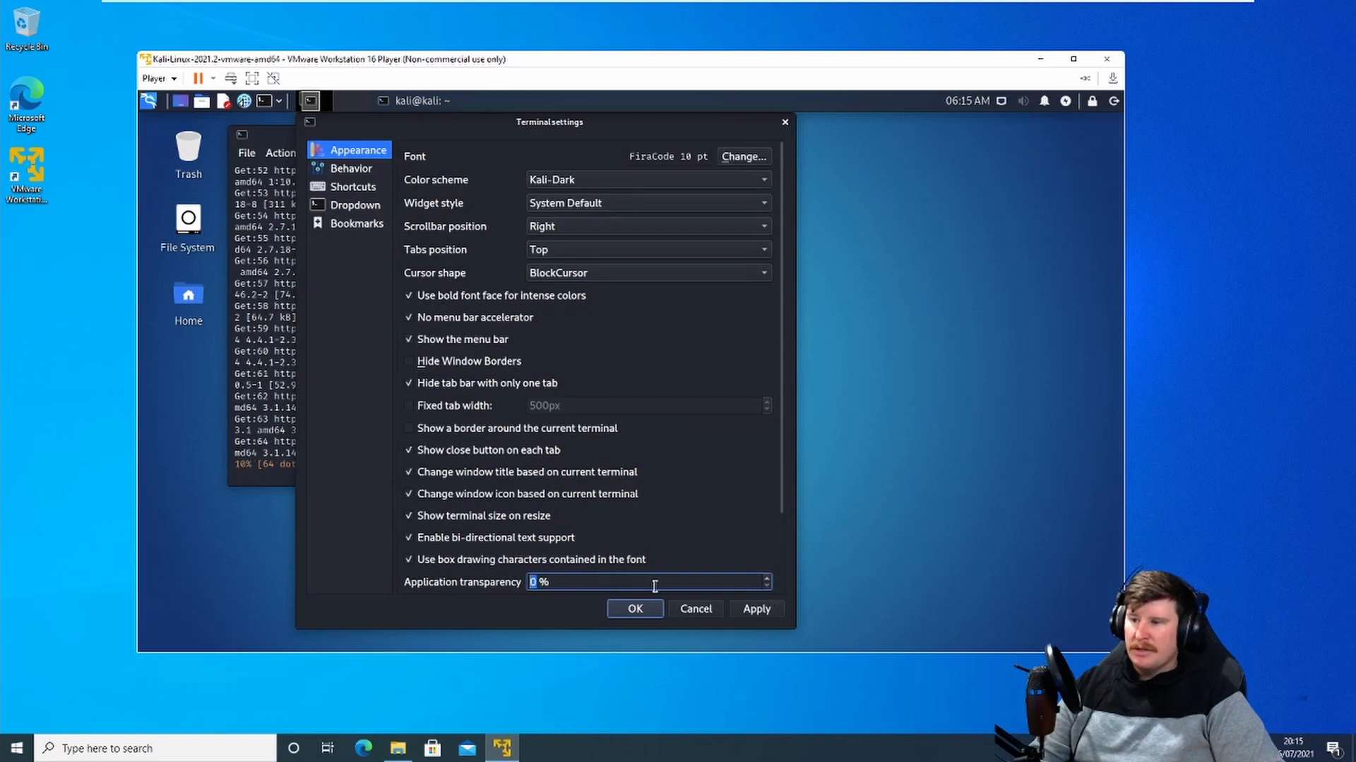
click(770, 613)
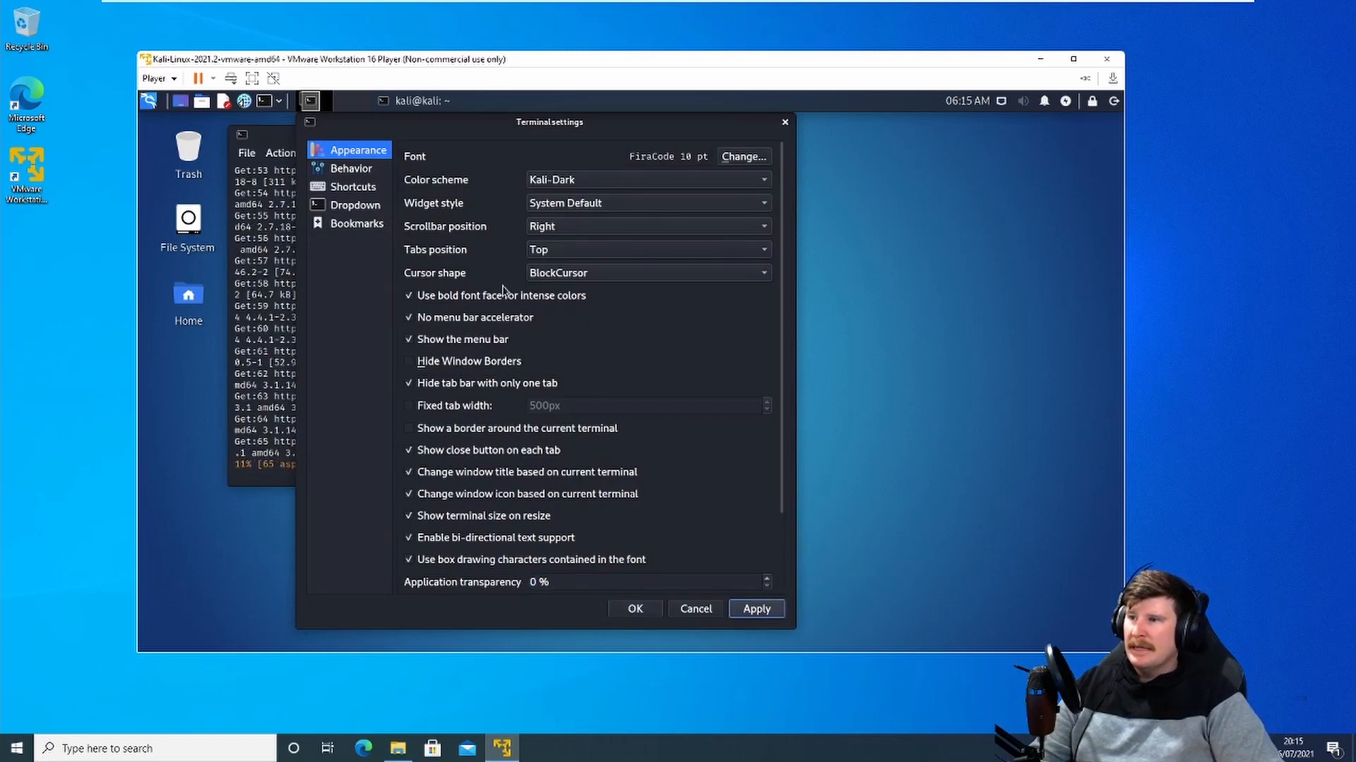
Step: Enable opening new terminals in the current working directory in the behaviour settings, then apply and close preferences
click(352, 169)
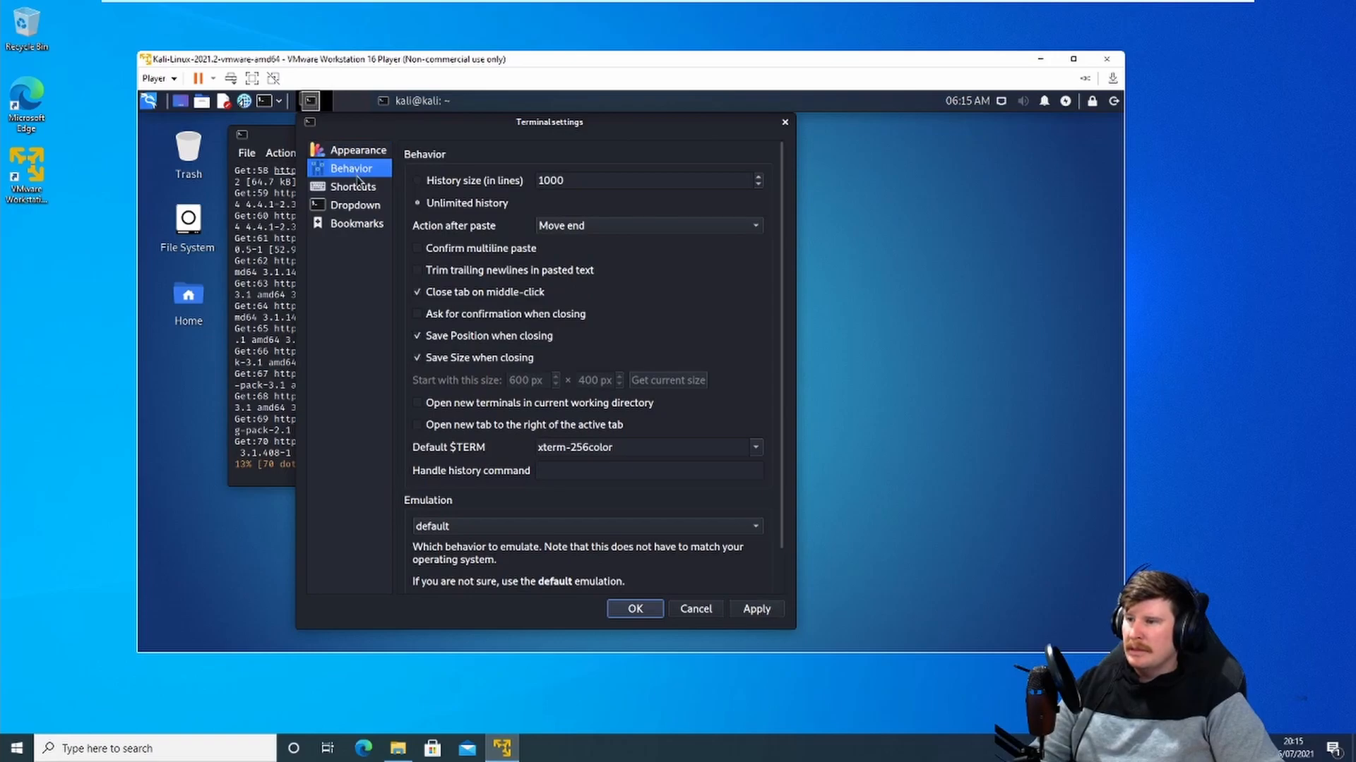
scroll(496, 393, down, 1)
scroll(487, 382, up, 1)
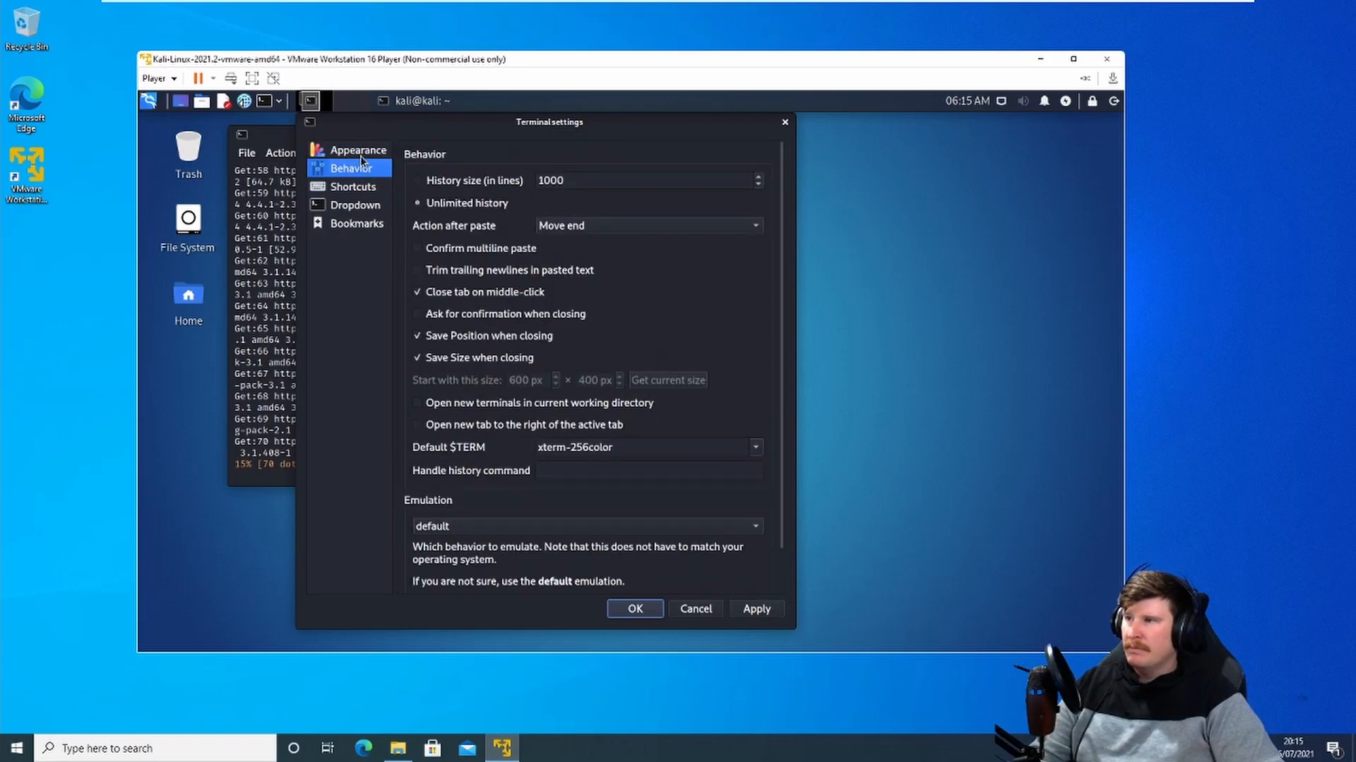
click(360, 153)
click(367, 173)
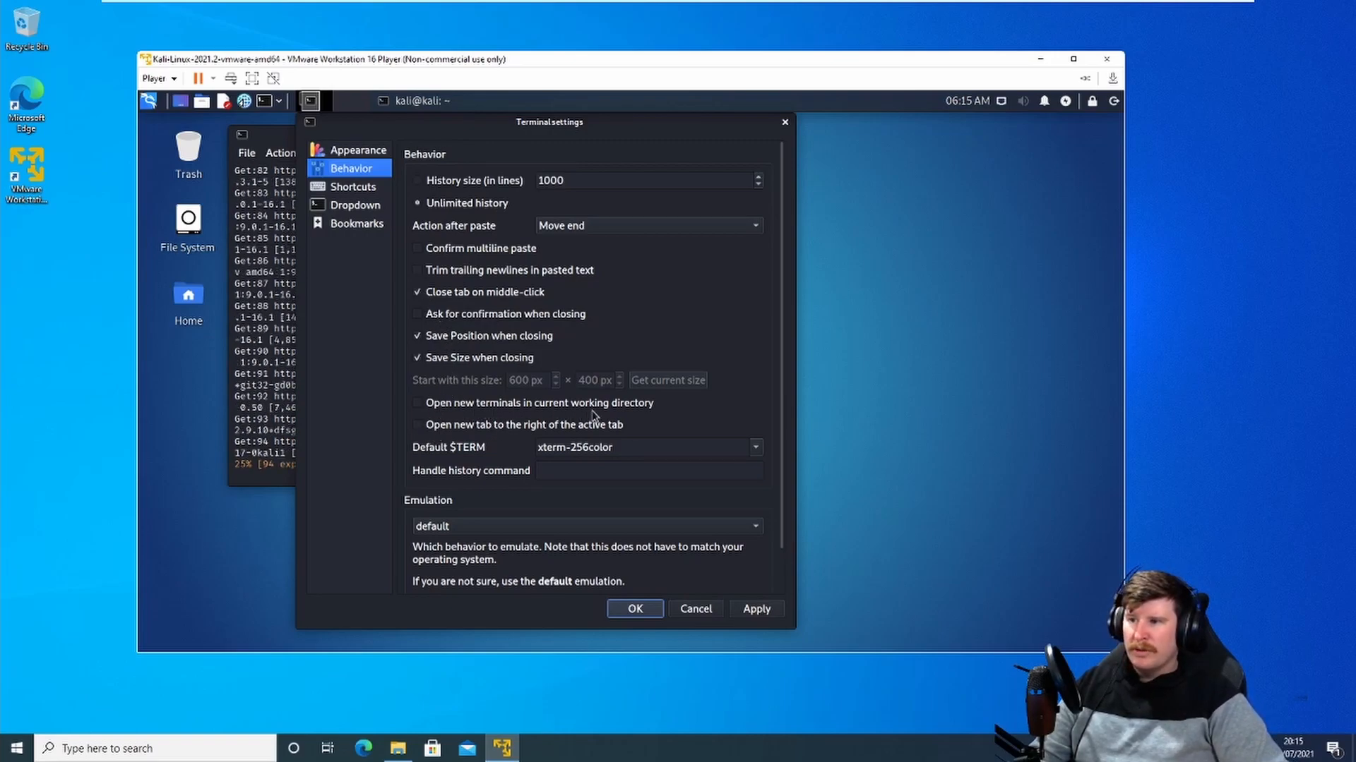
click(419, 405)
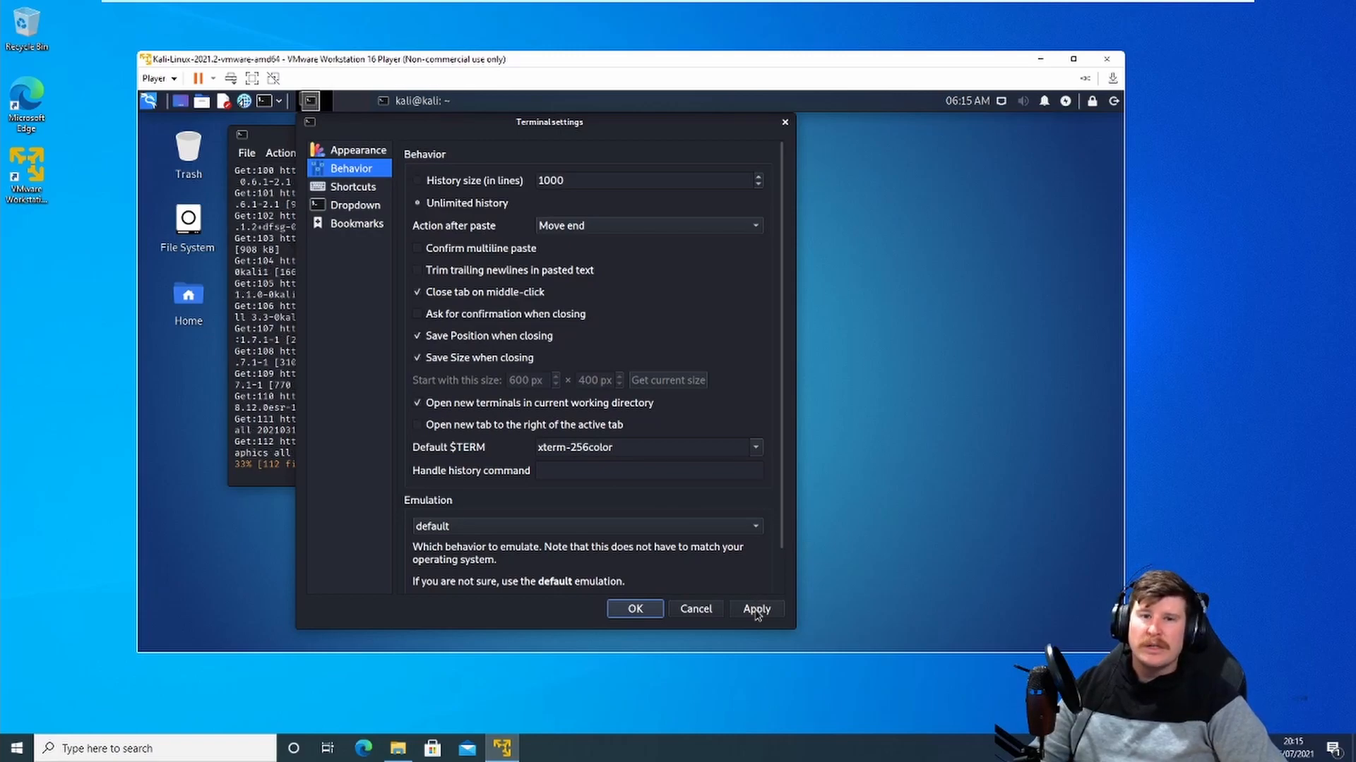
click(757, 612)
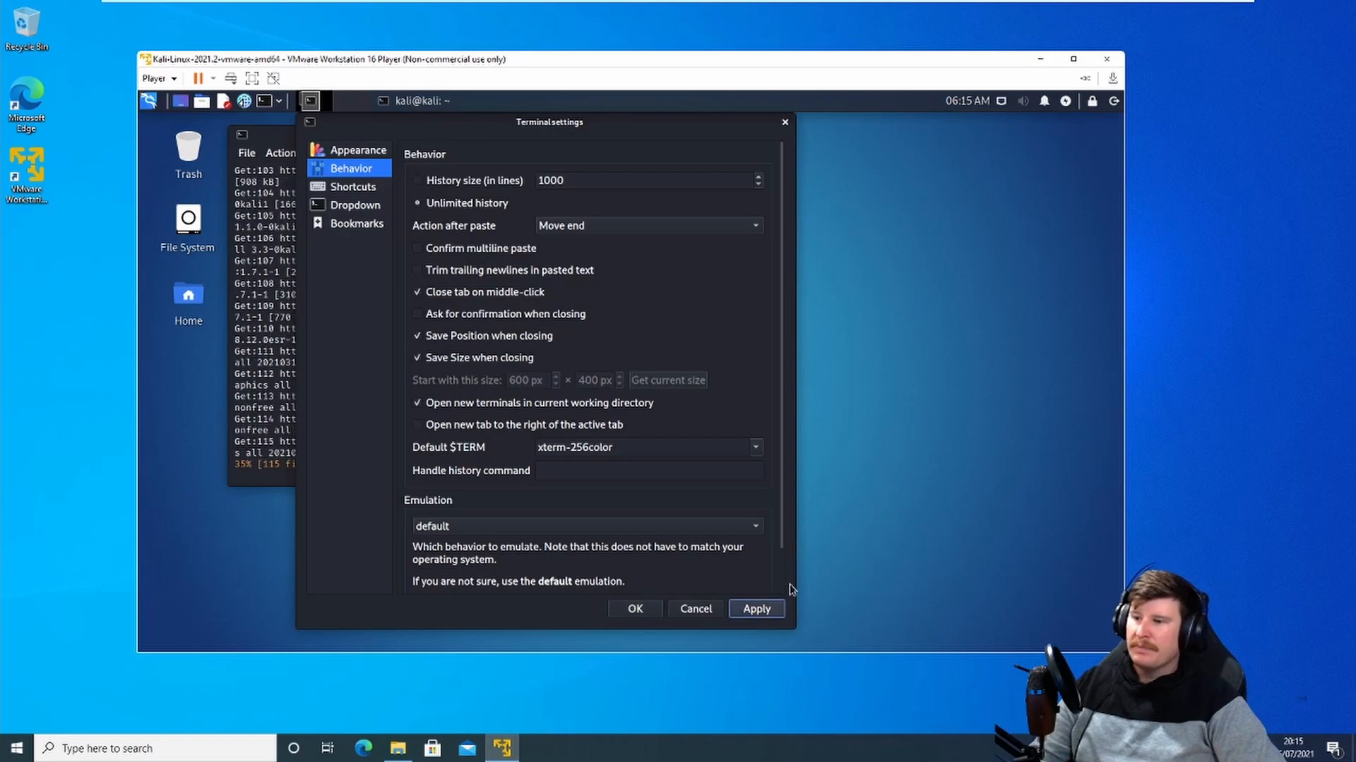
click(637, 611)
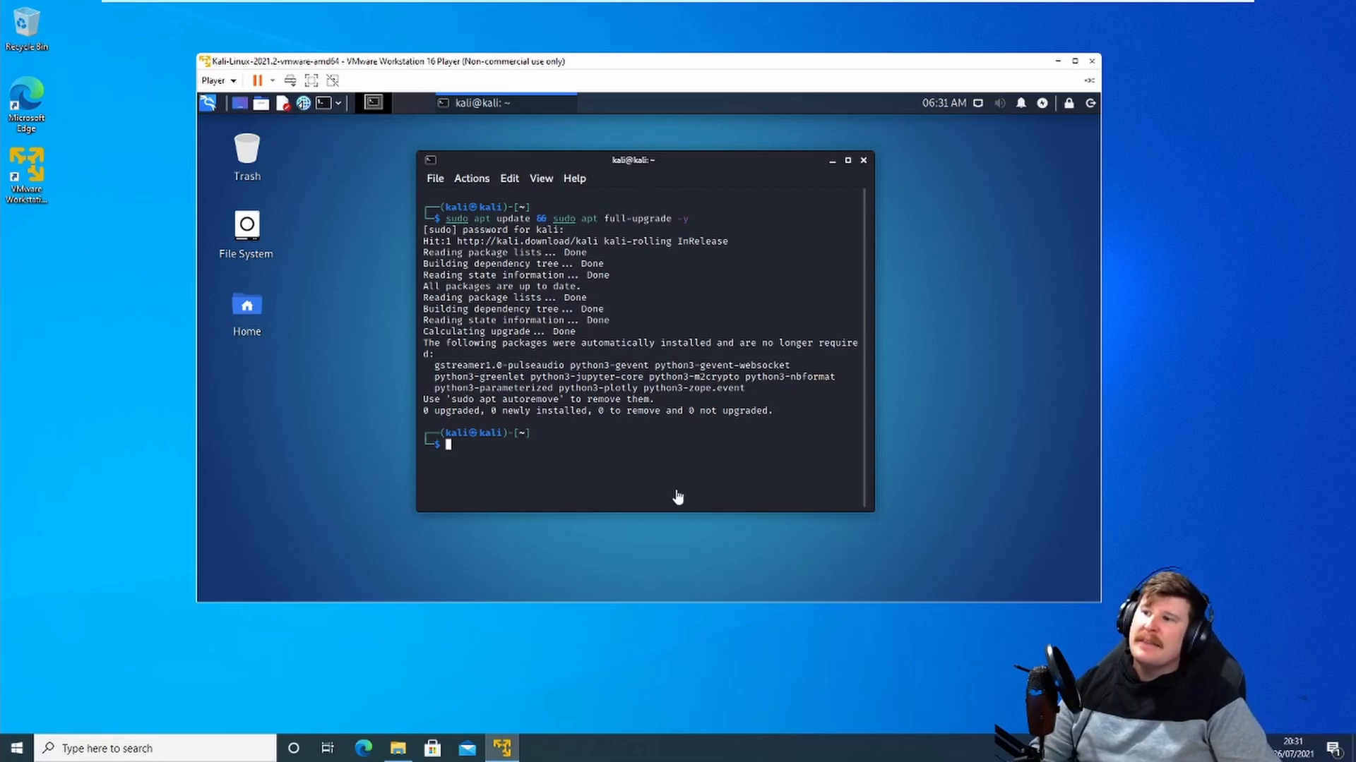
Step: Close the Kali terminal and start the Metasploitable2-Linux virtual machine from a second VMware Player window
click(863, 160)
drag(663, 62, 551, 44)
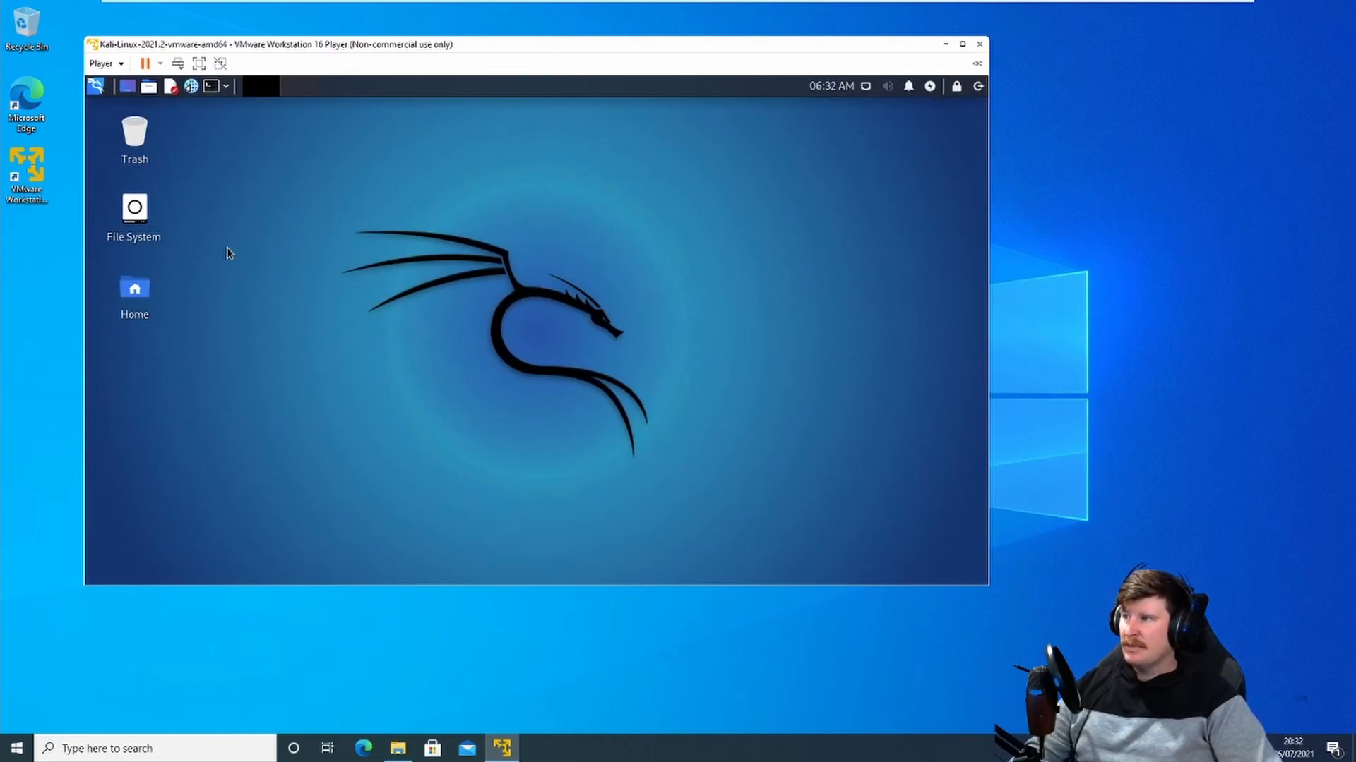
click(32, 177)
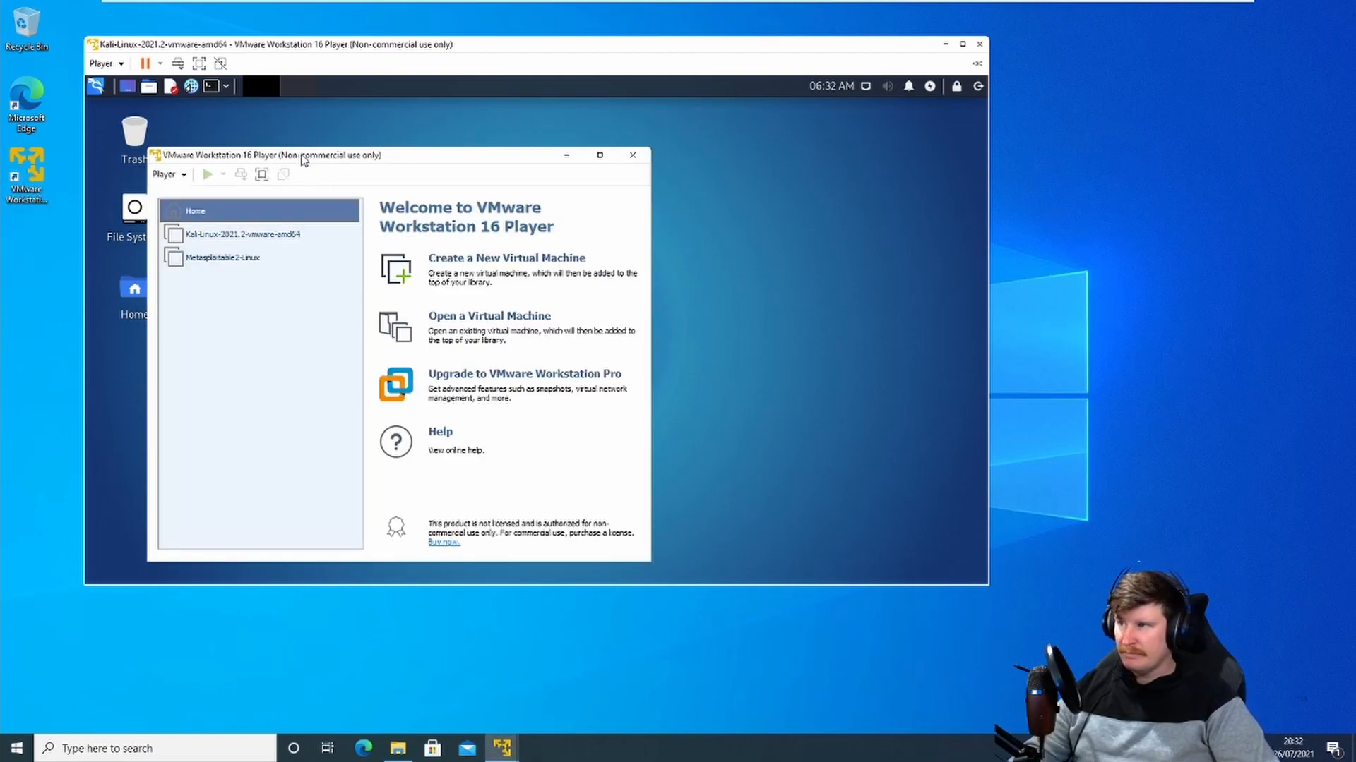
drag(300, 165, 789, 166)
click(699, 268)
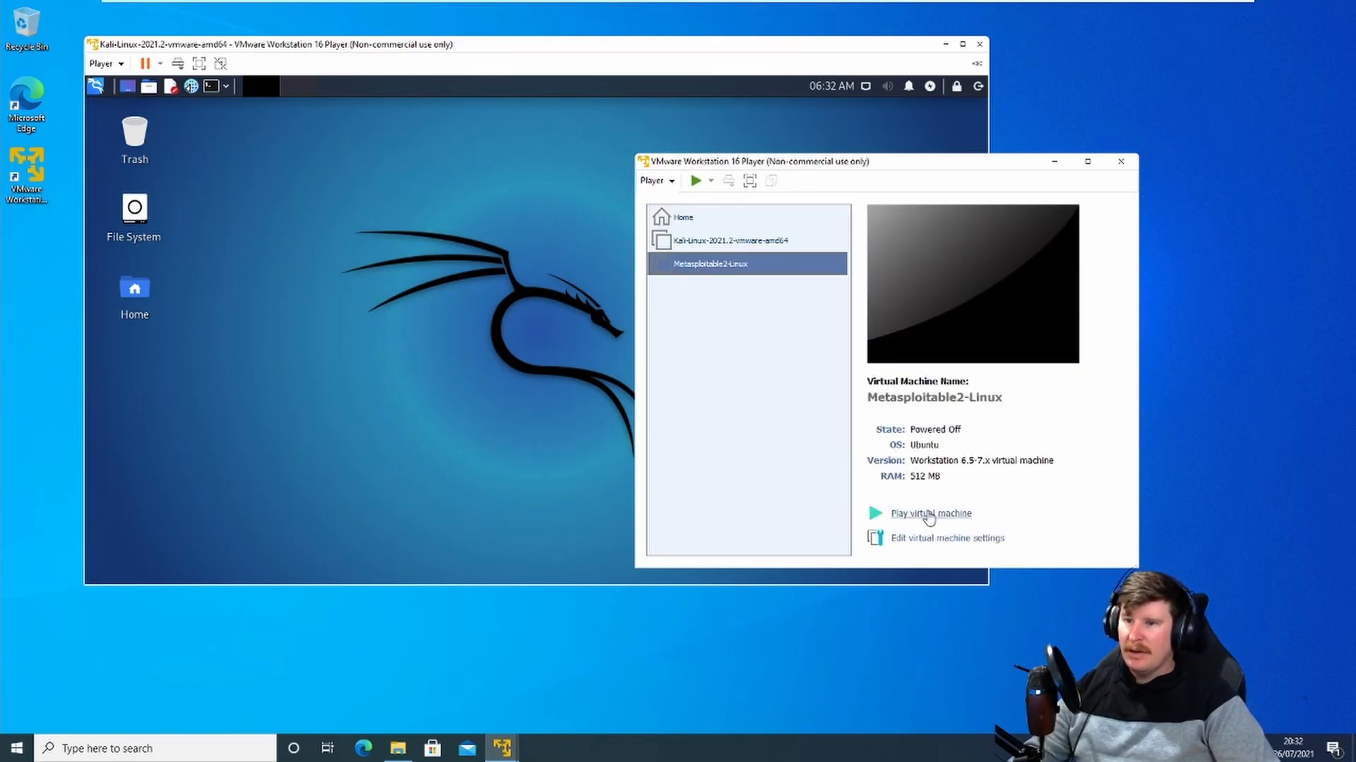
click(929, 516)
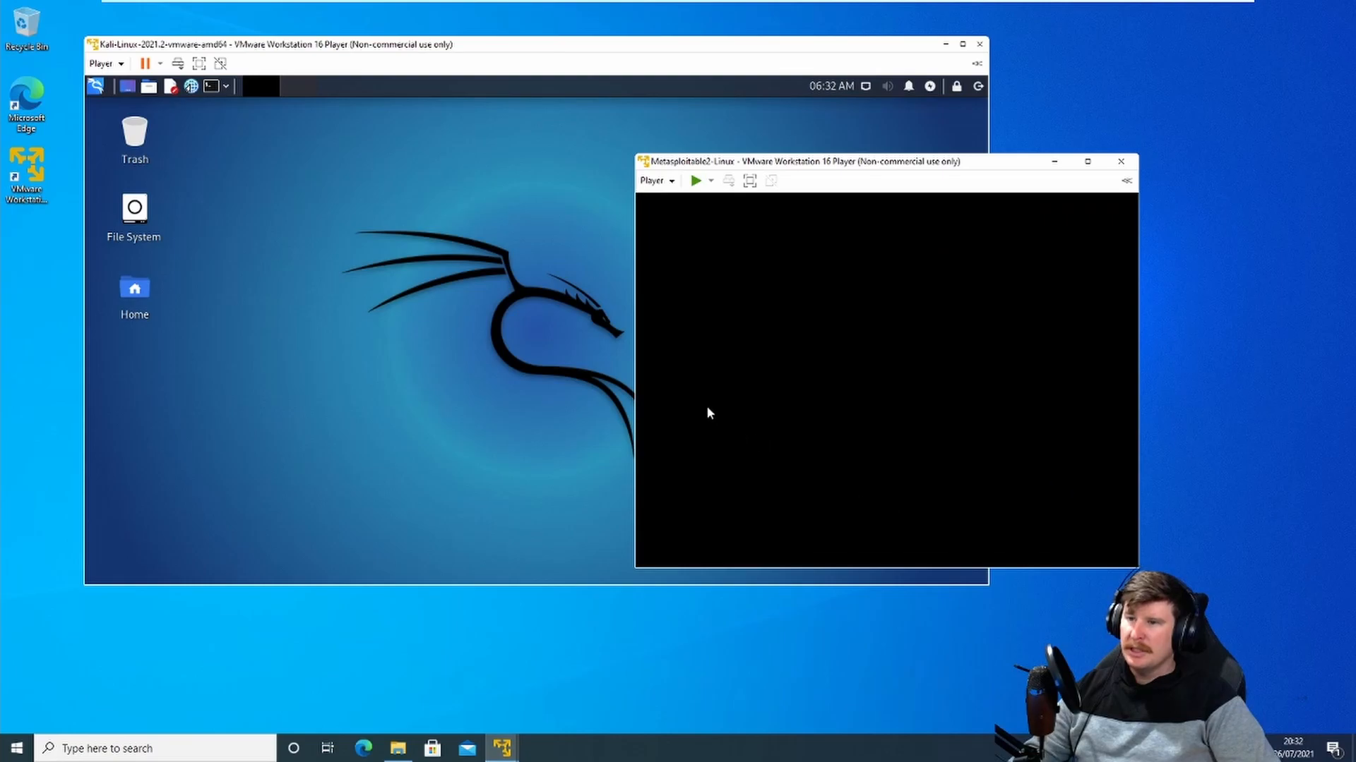
Step: Arrange the Kali and Metasploitable windows side by side while Metasploitable boots
drag(838, 174, 1050, 139)
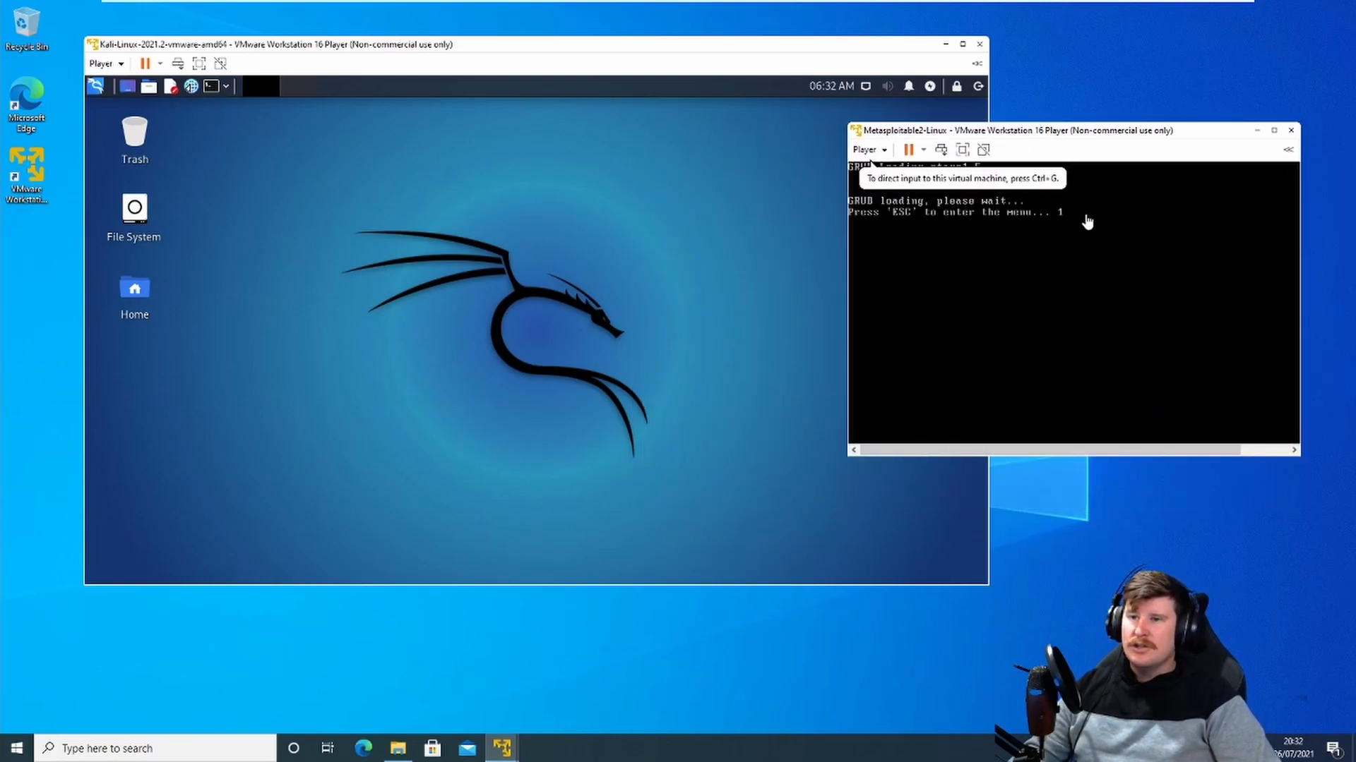
drag(669, 56, 583, 28)
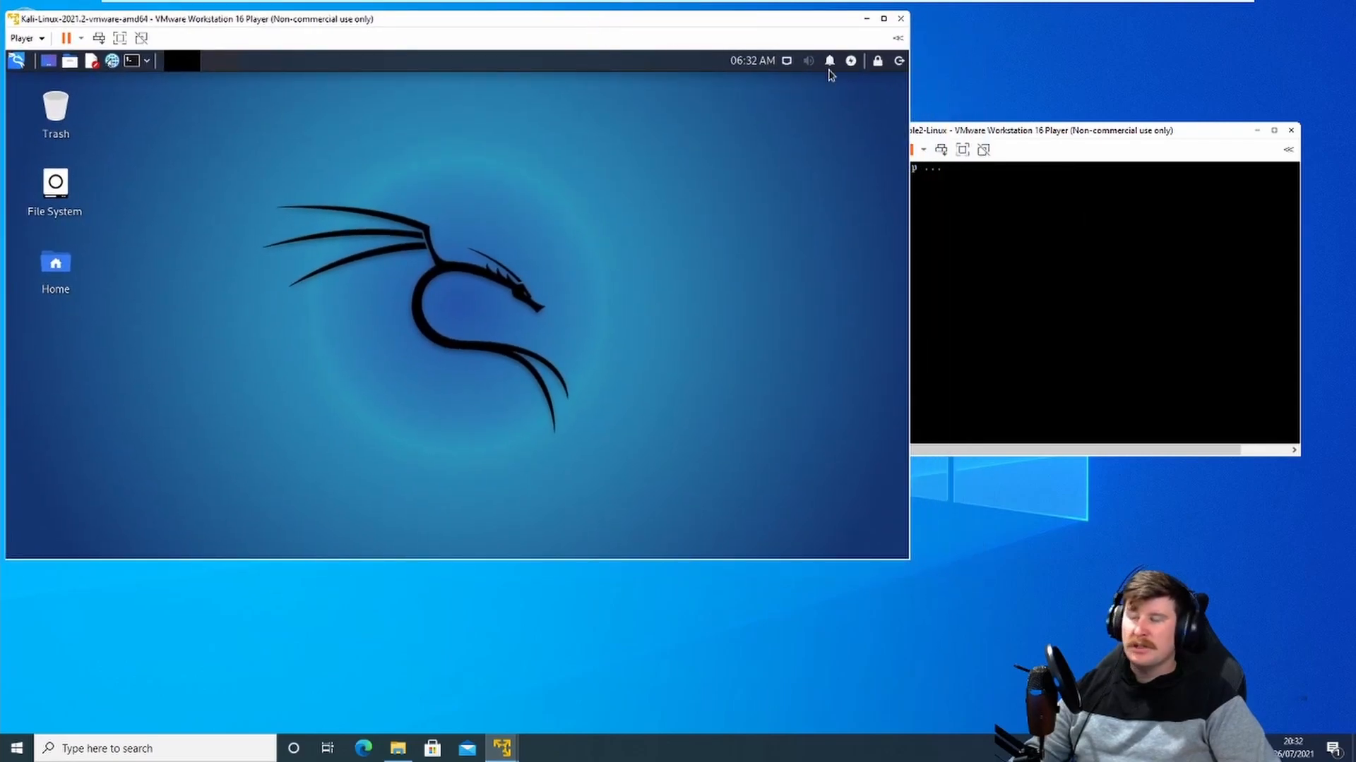
click(1019, 139)
drag(1057, 138, 1088, 142)
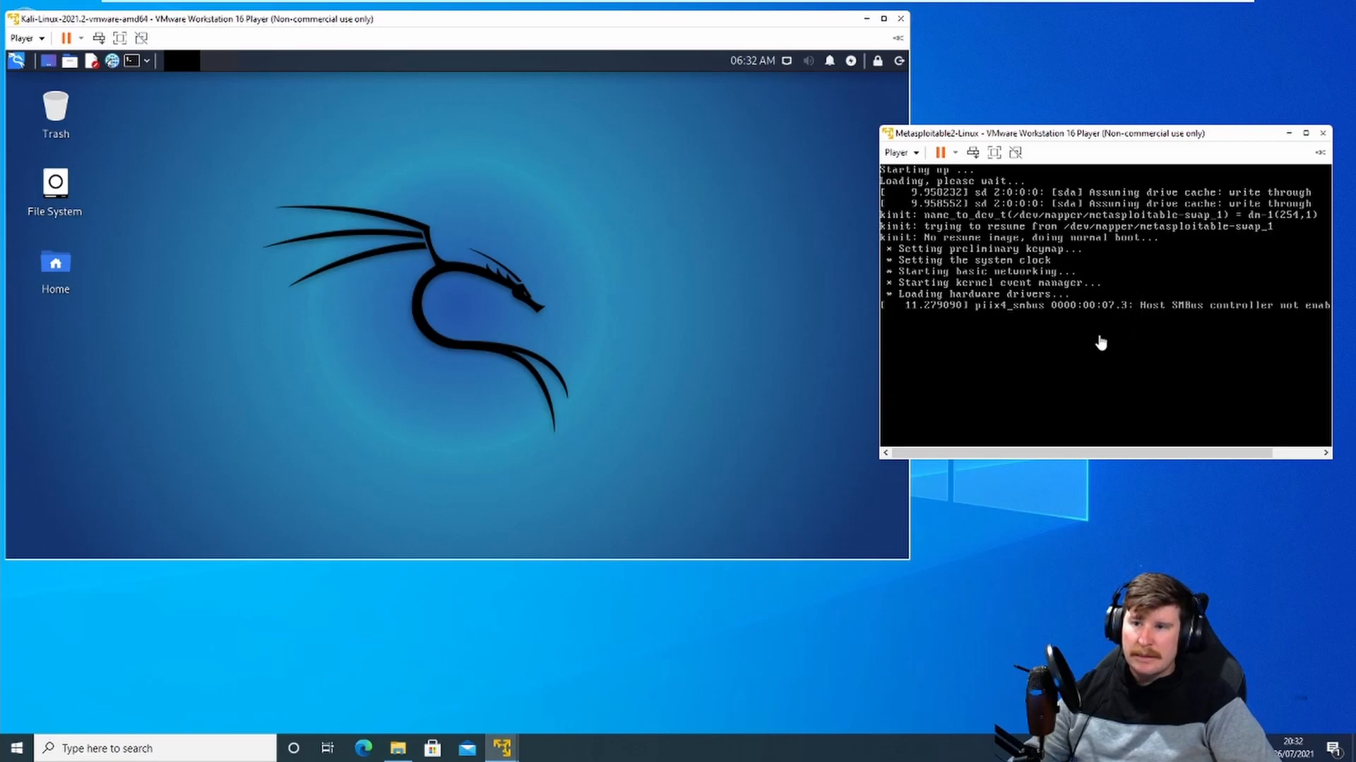
click(642, 302)
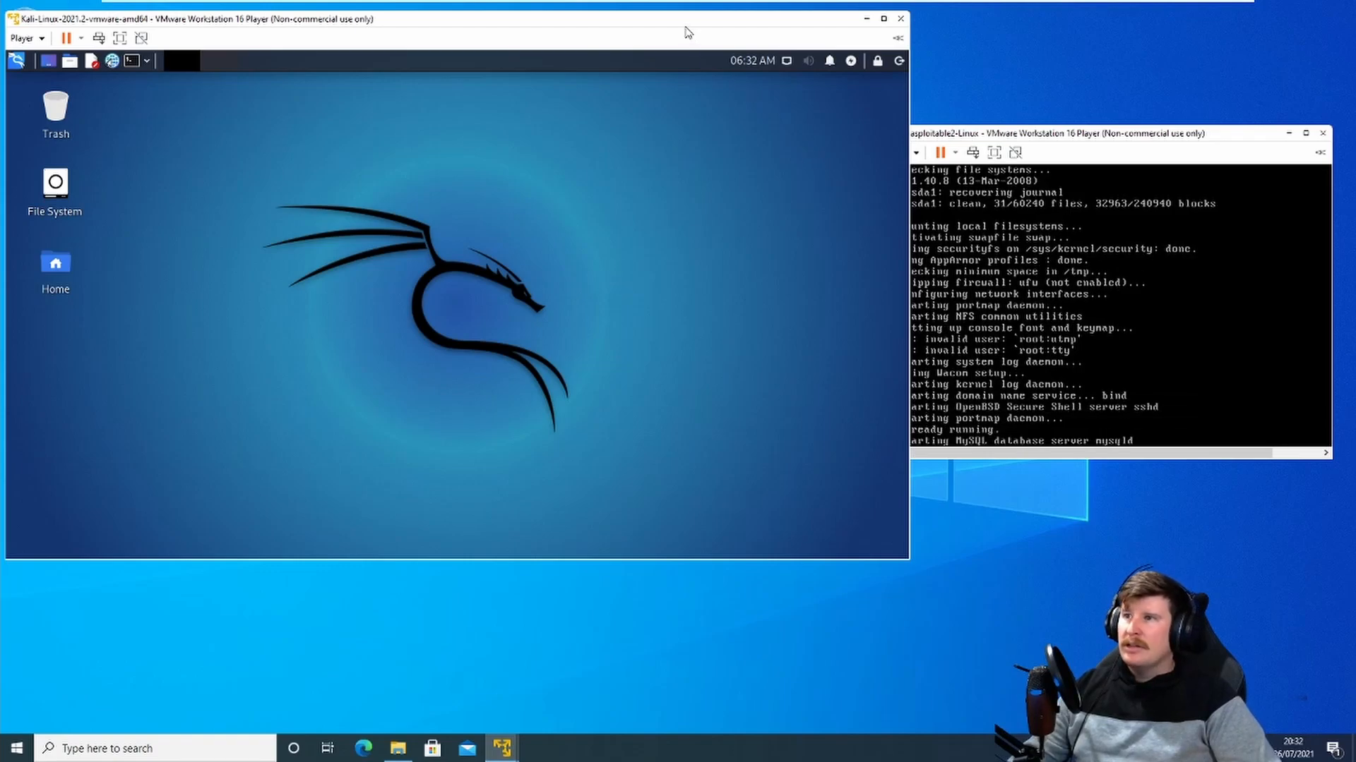
drag(686, 27, 683, 18)
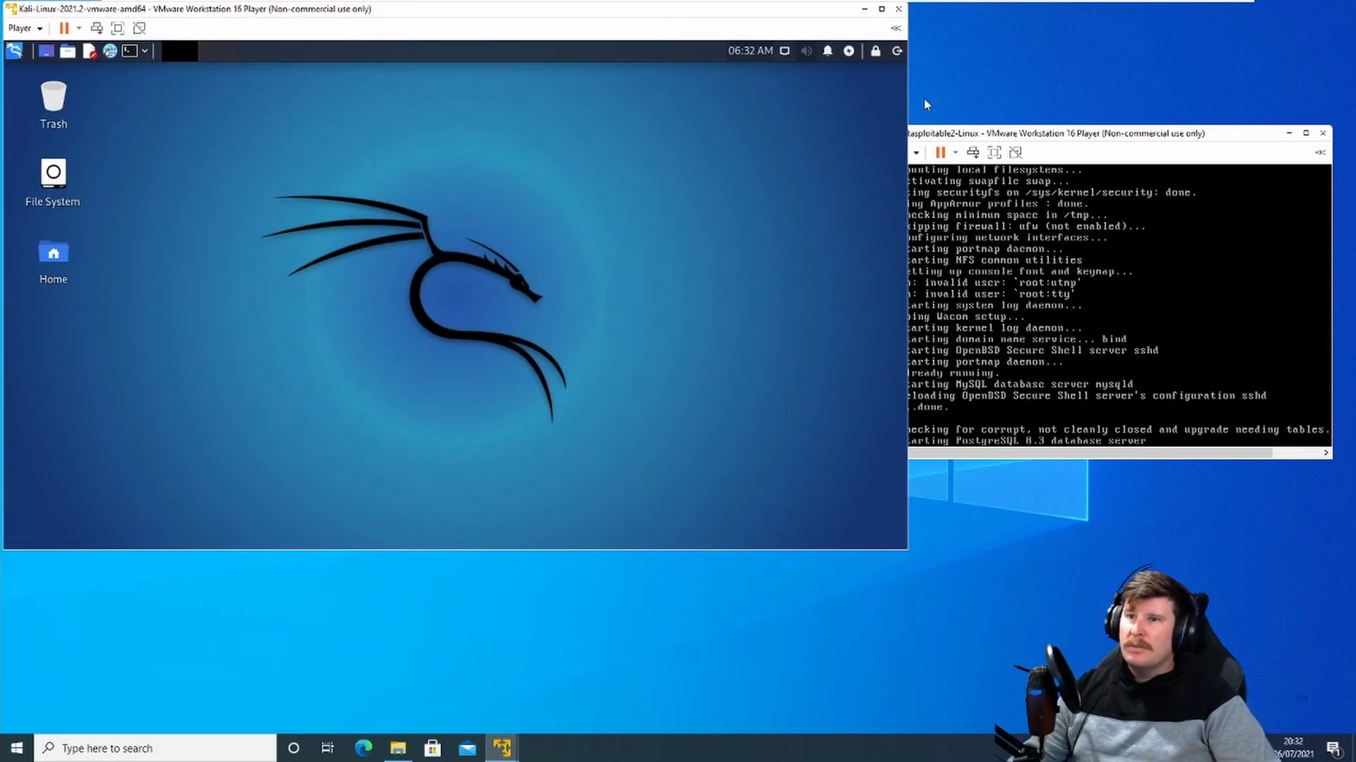
drag(1069, 138, 1069, 80)
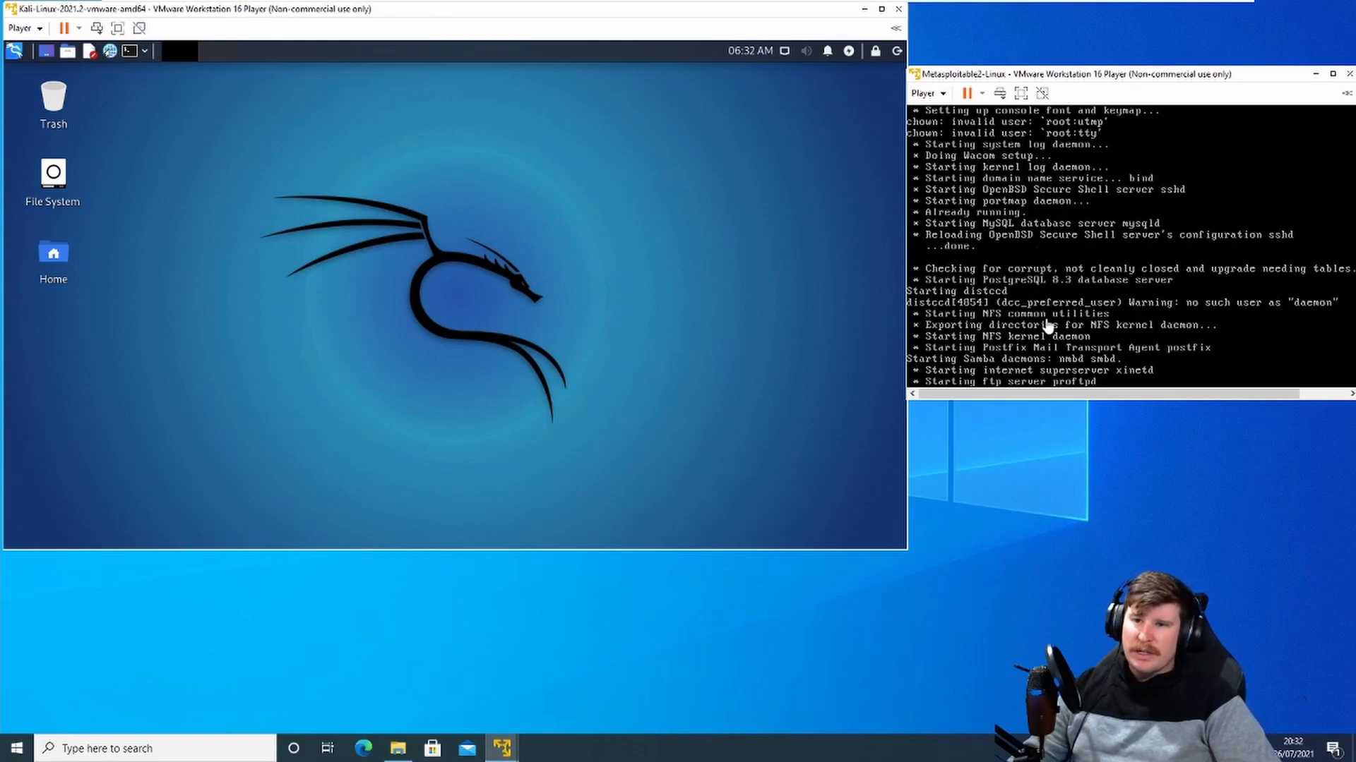
click(929, 107)
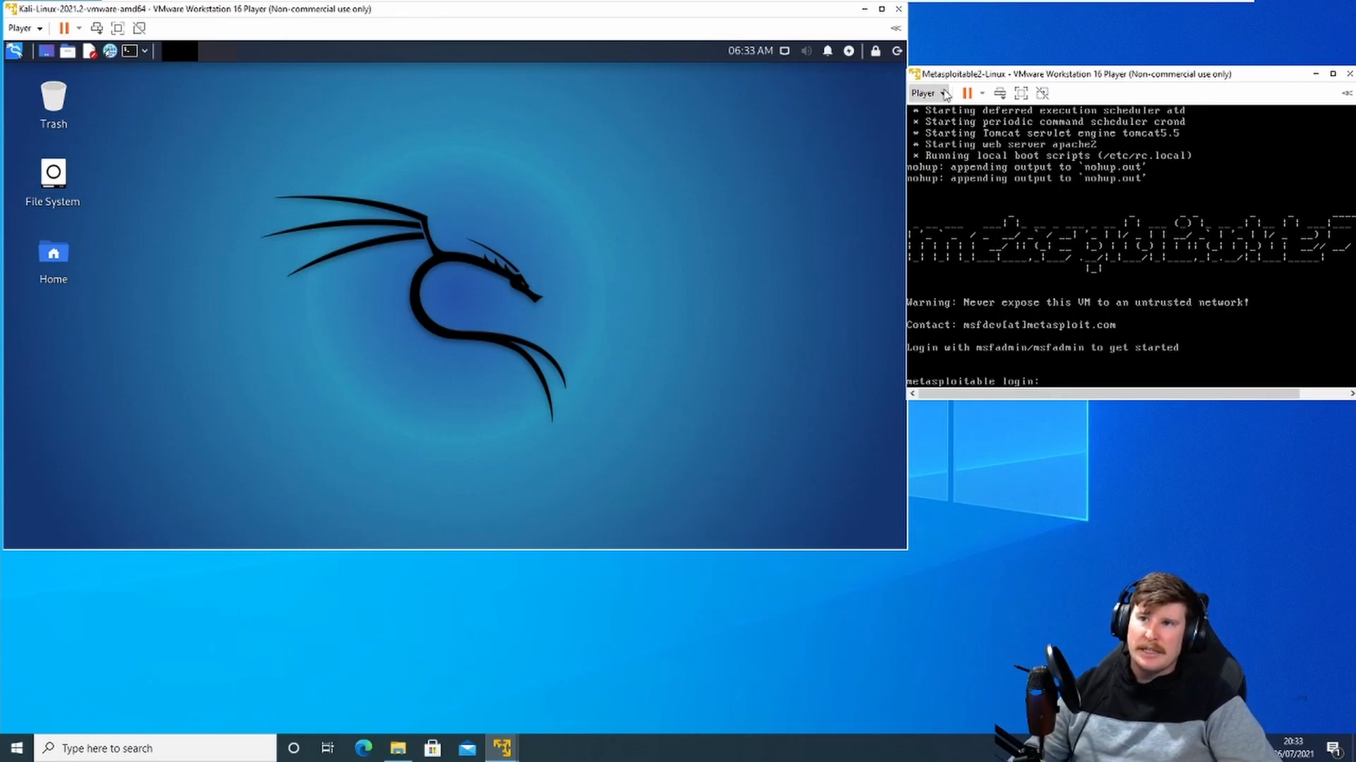
drag(1014, 74, 1015, 69)
click(1050, 326)
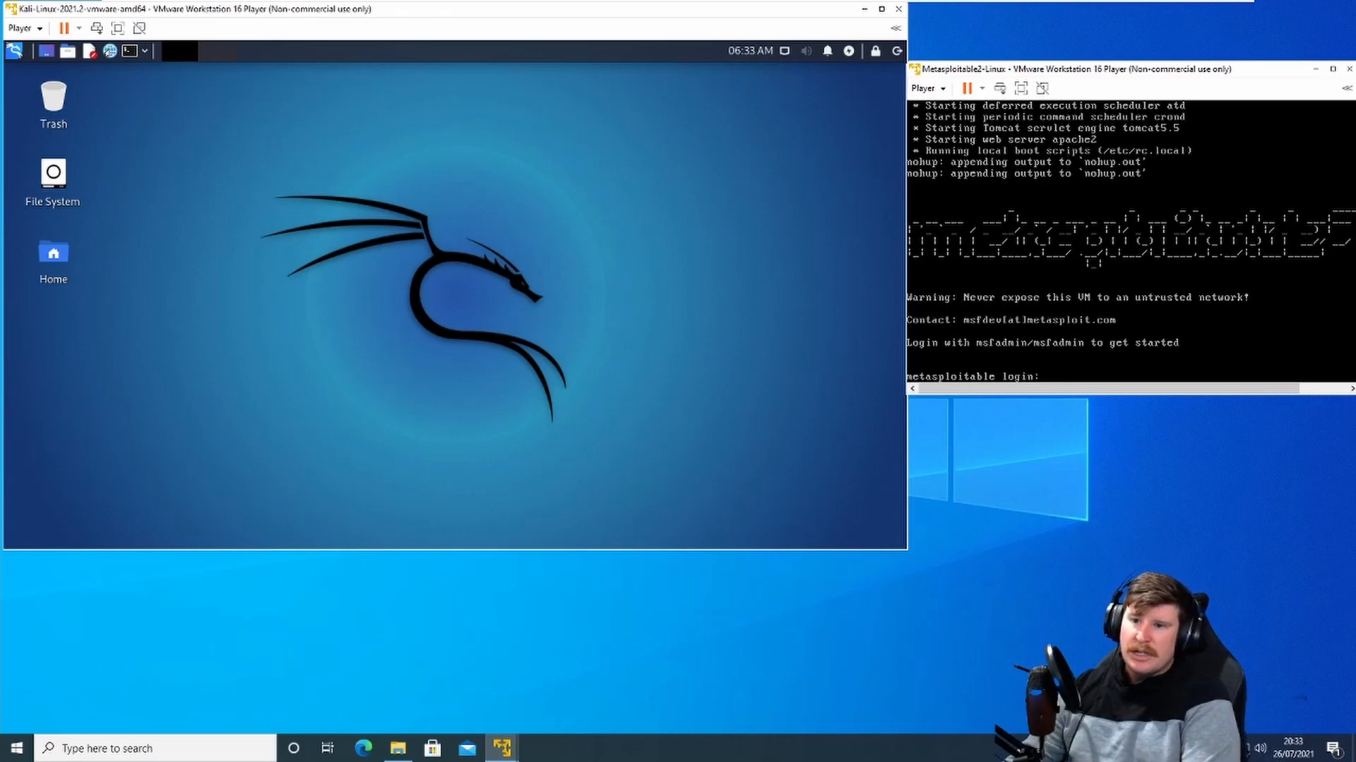
Step: Log in to Metasploitable as msfadmin with the account password and run ip a to show its address
text(msf)
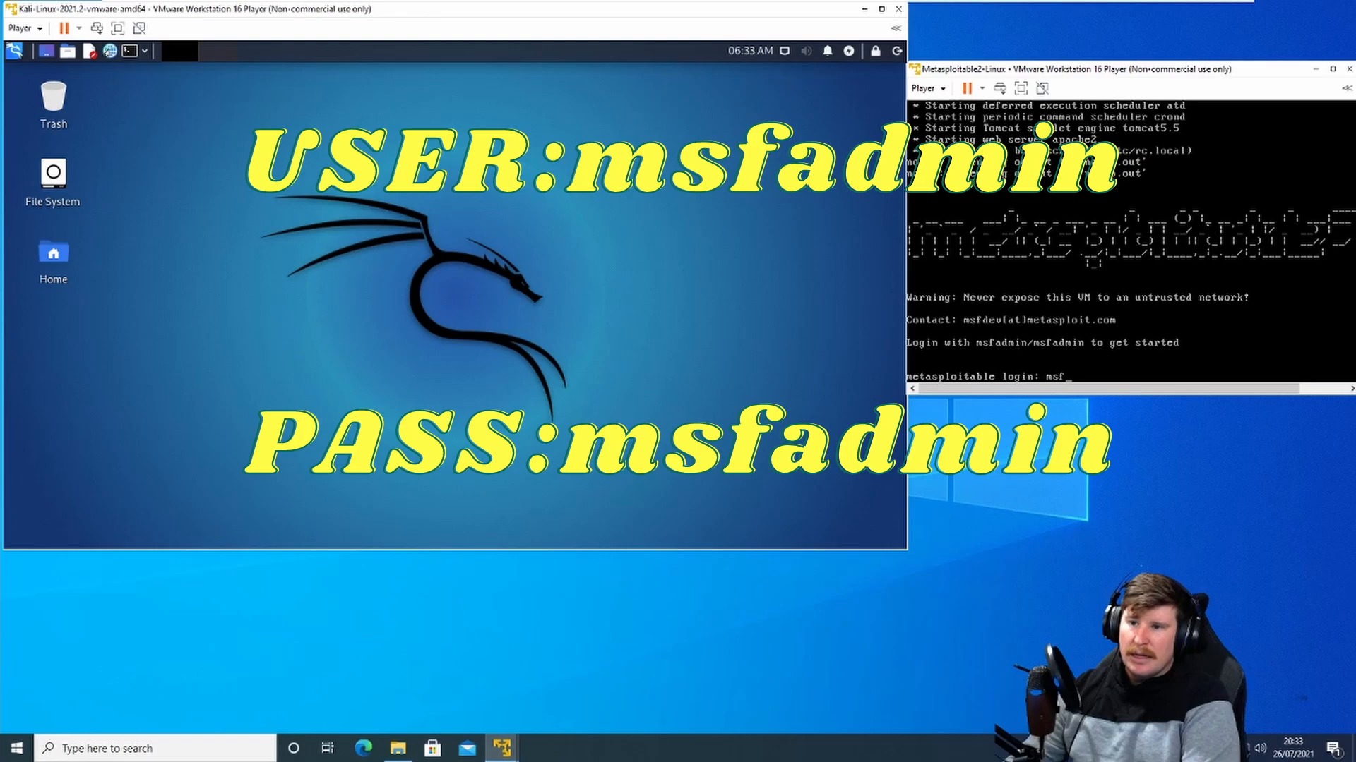
text(admin)
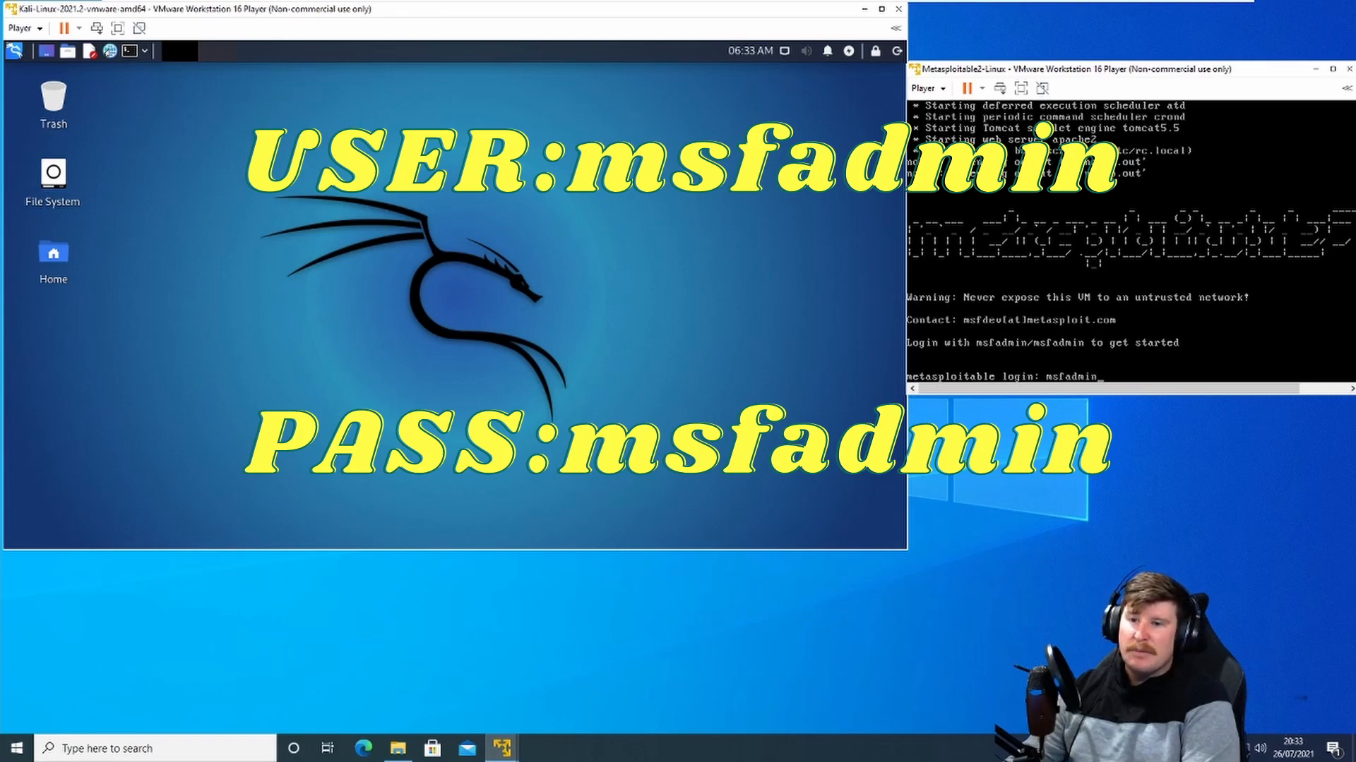
key(Return)
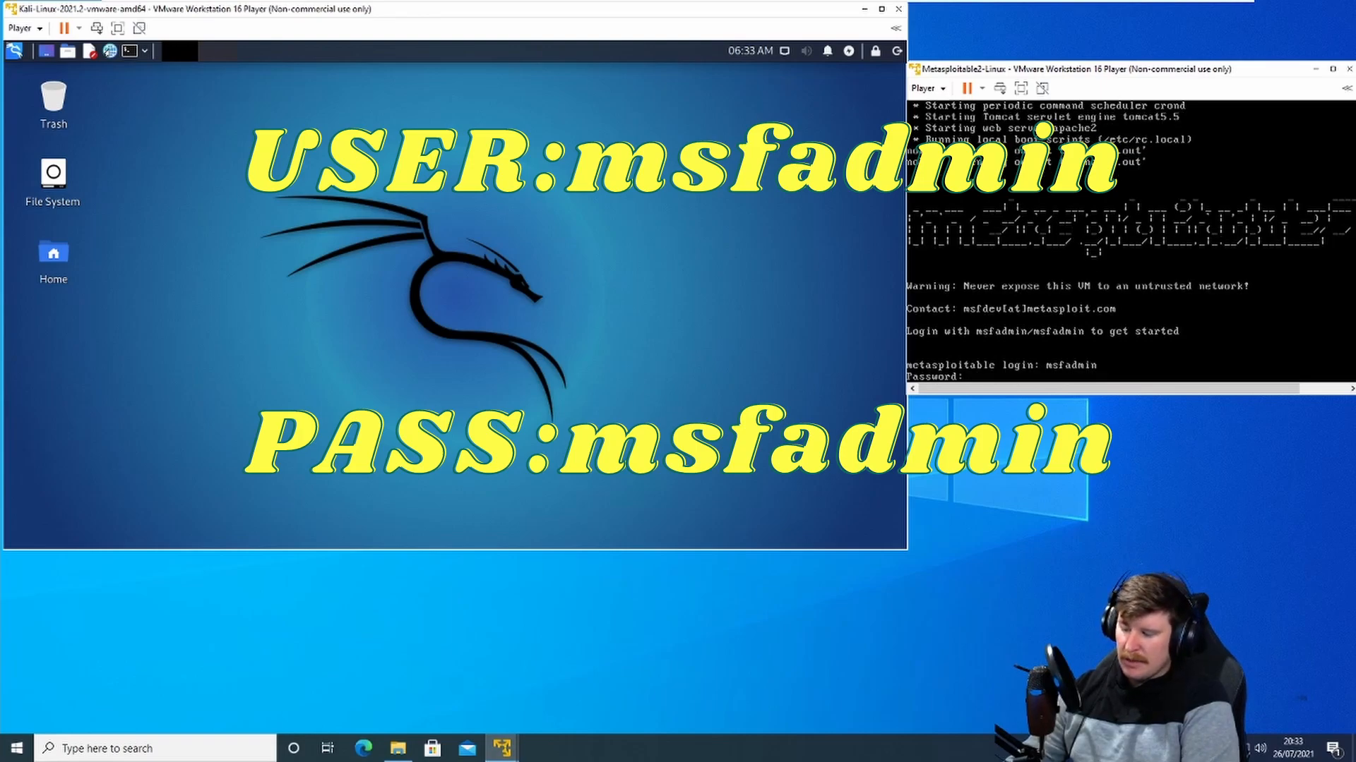
key(Return)
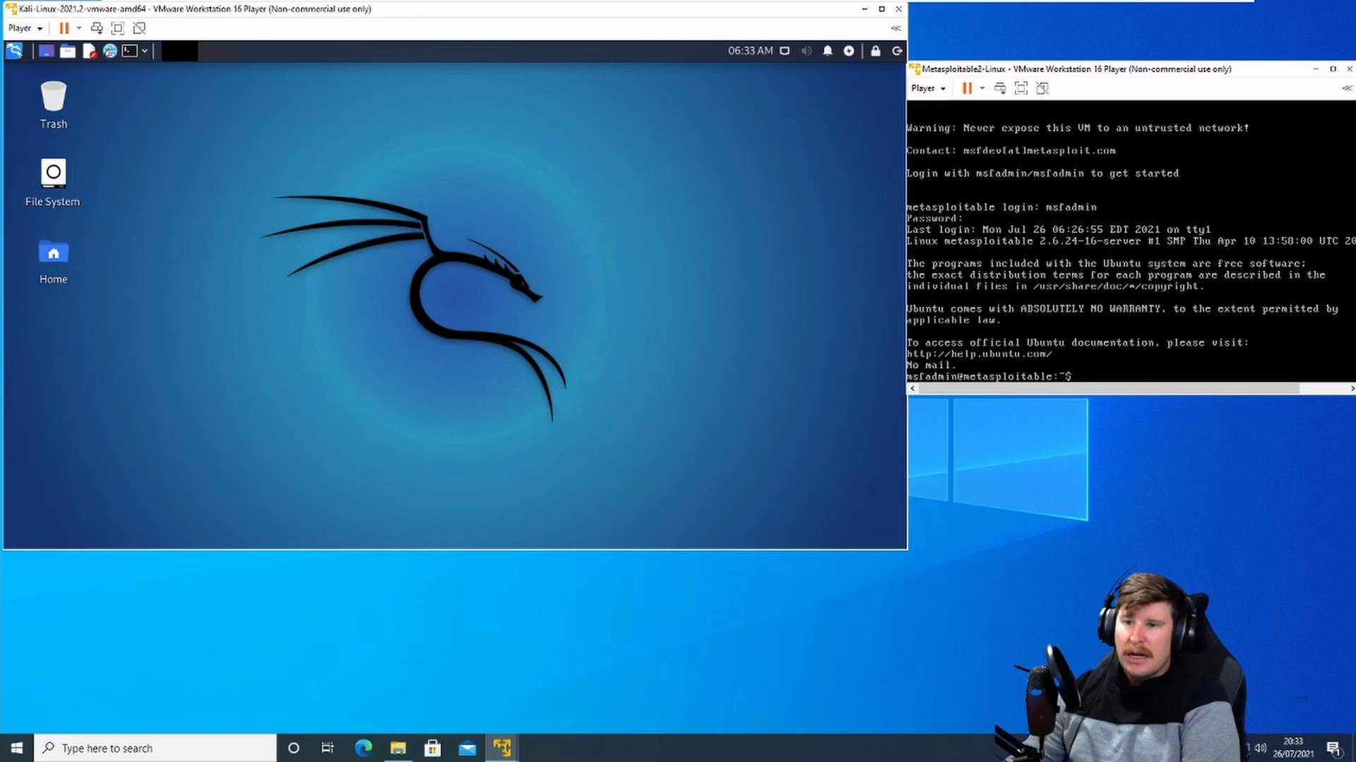
text(ip a)
key(Return)
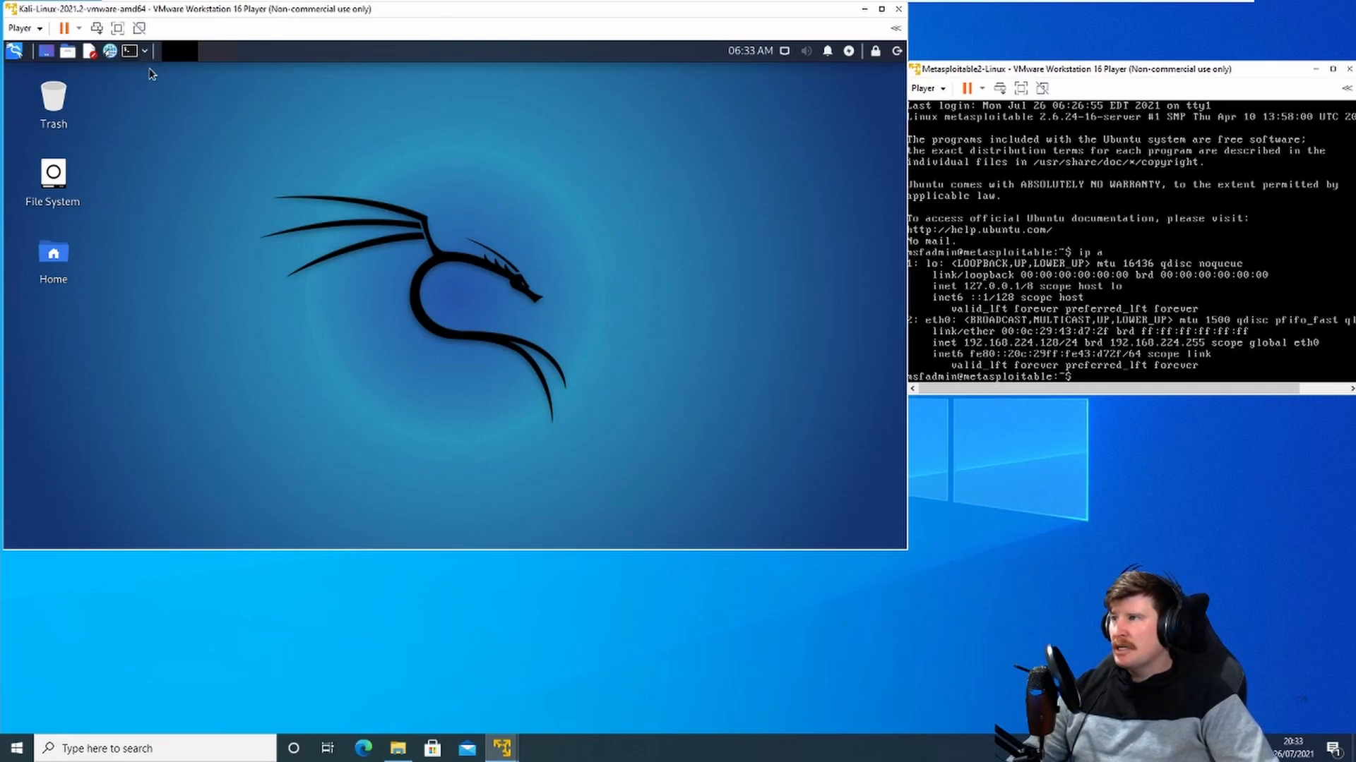
Step: Open a Kali terminal and ping Metasploitable at 192.168.224.128
click(129, 50)
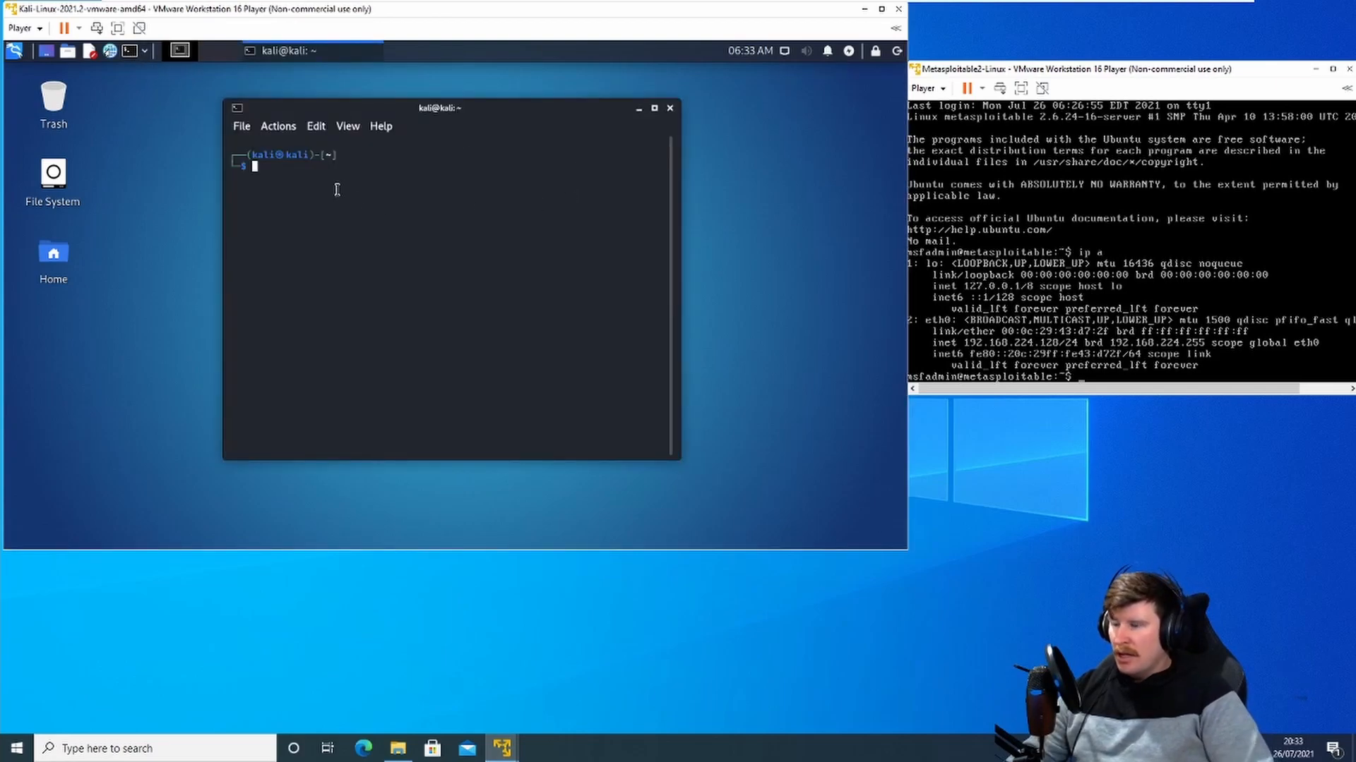
text(ping)
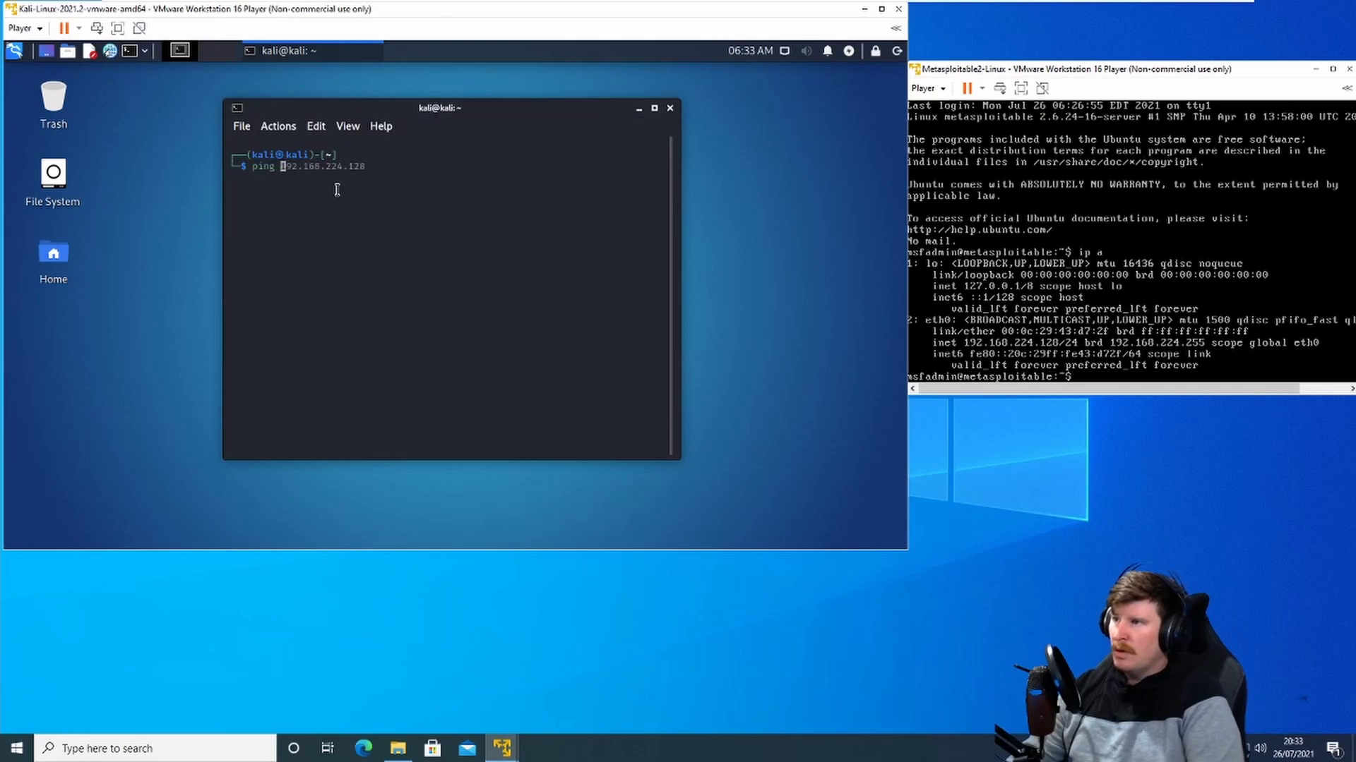
key(Right)
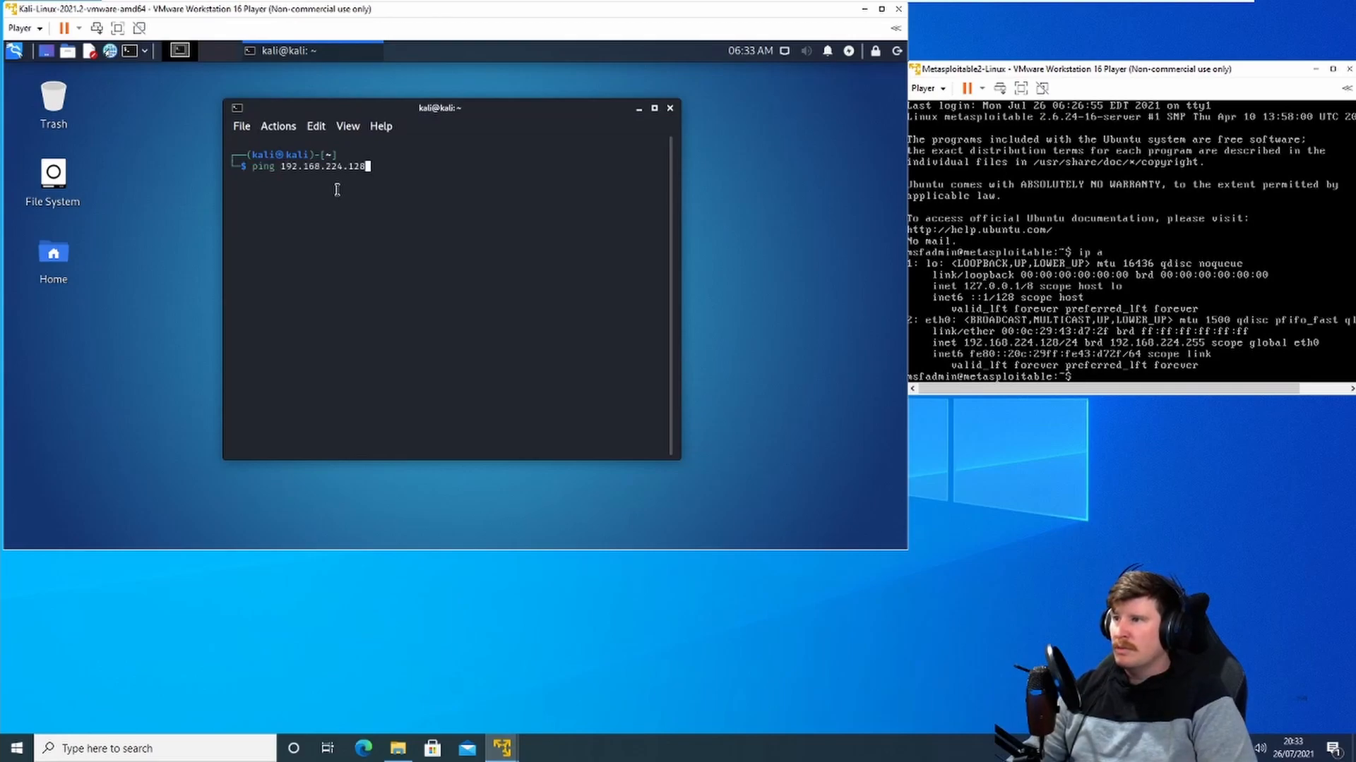
key(Return)
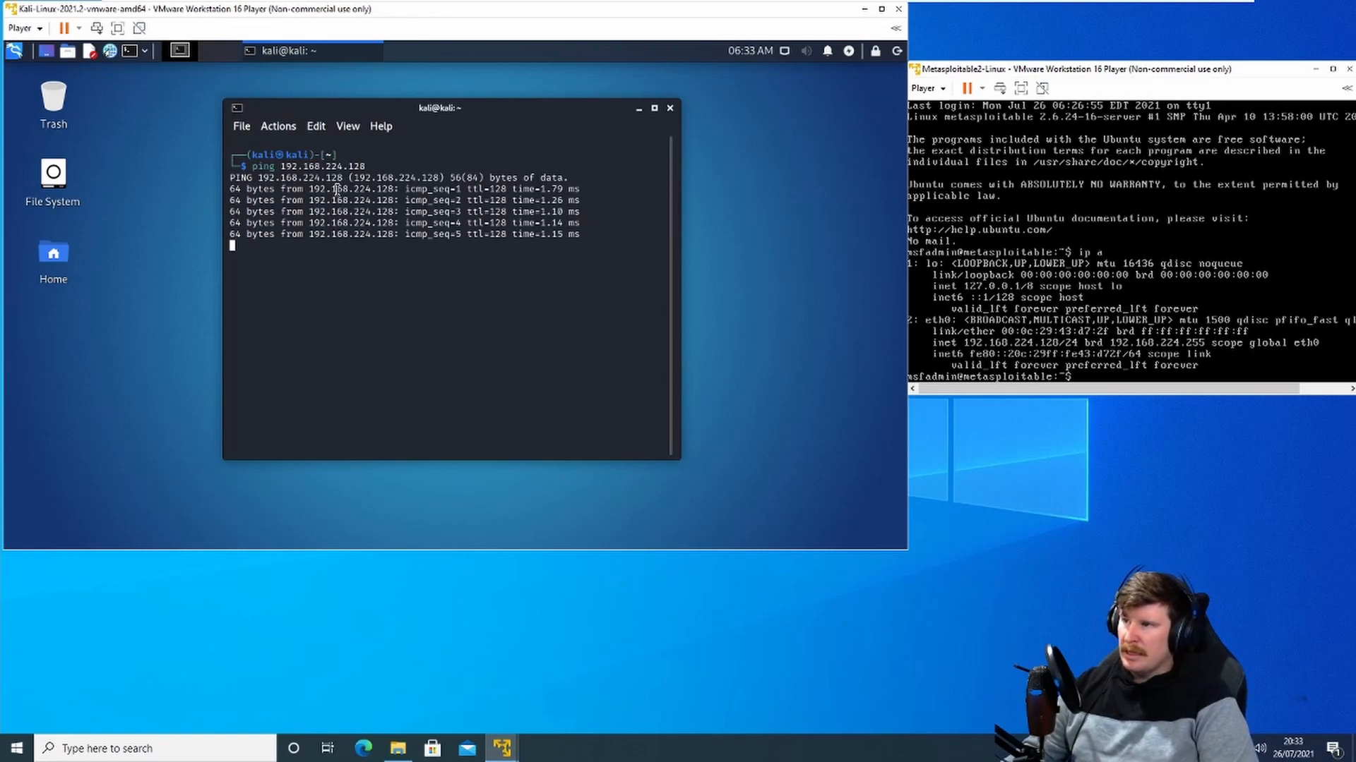
Step: Stop the running ping and close the Kali terminal window
key(ctrl+c)
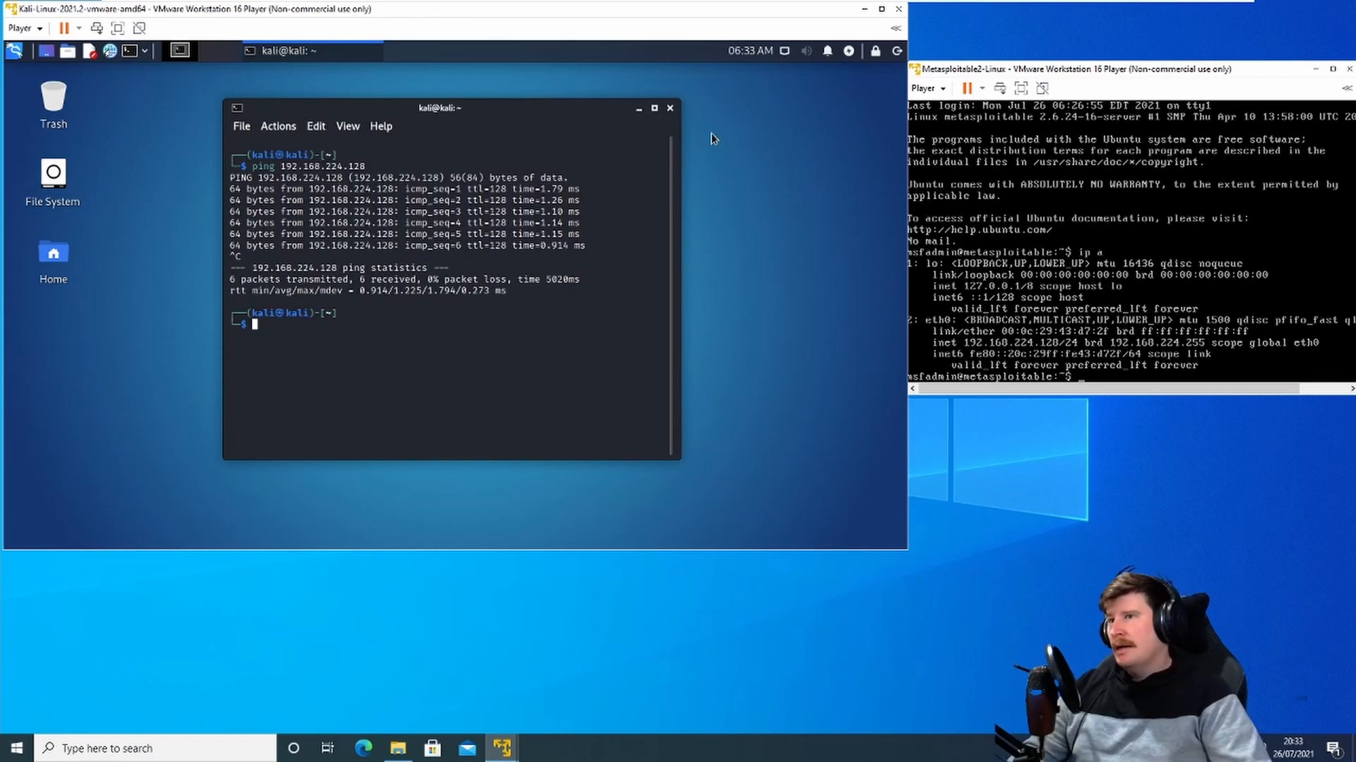
click(670, 109)
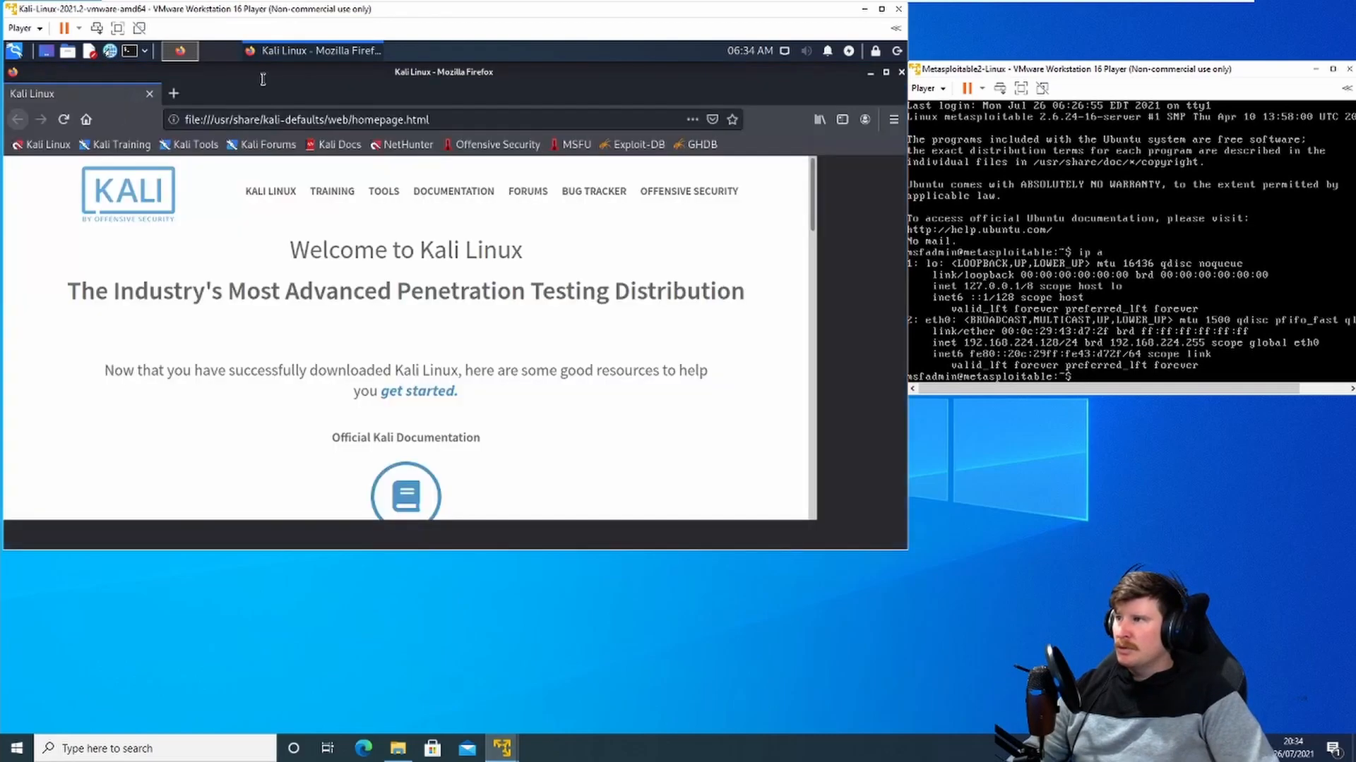
Step: In Kali's Firefox, open the address 192.168.224.128 to load Metasploitable's web page
click(223, 119)
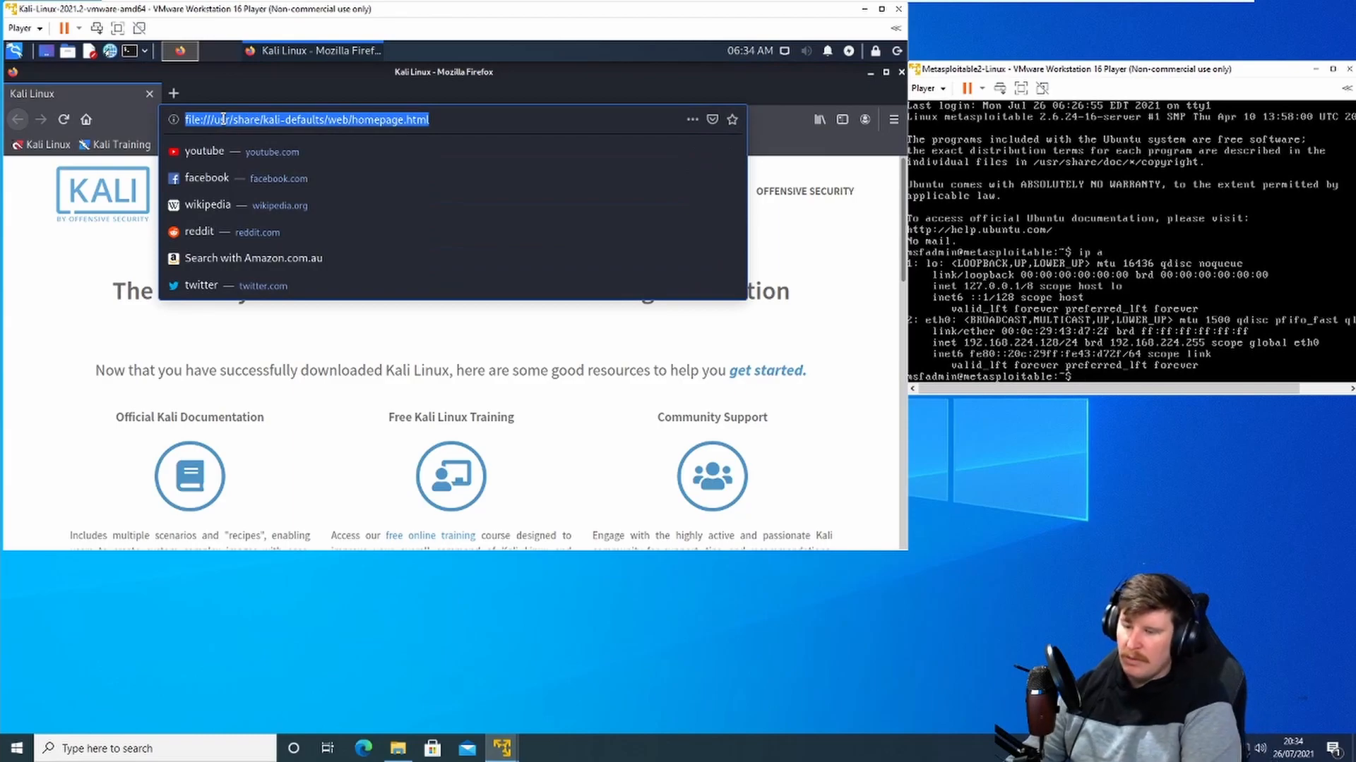
text(19)
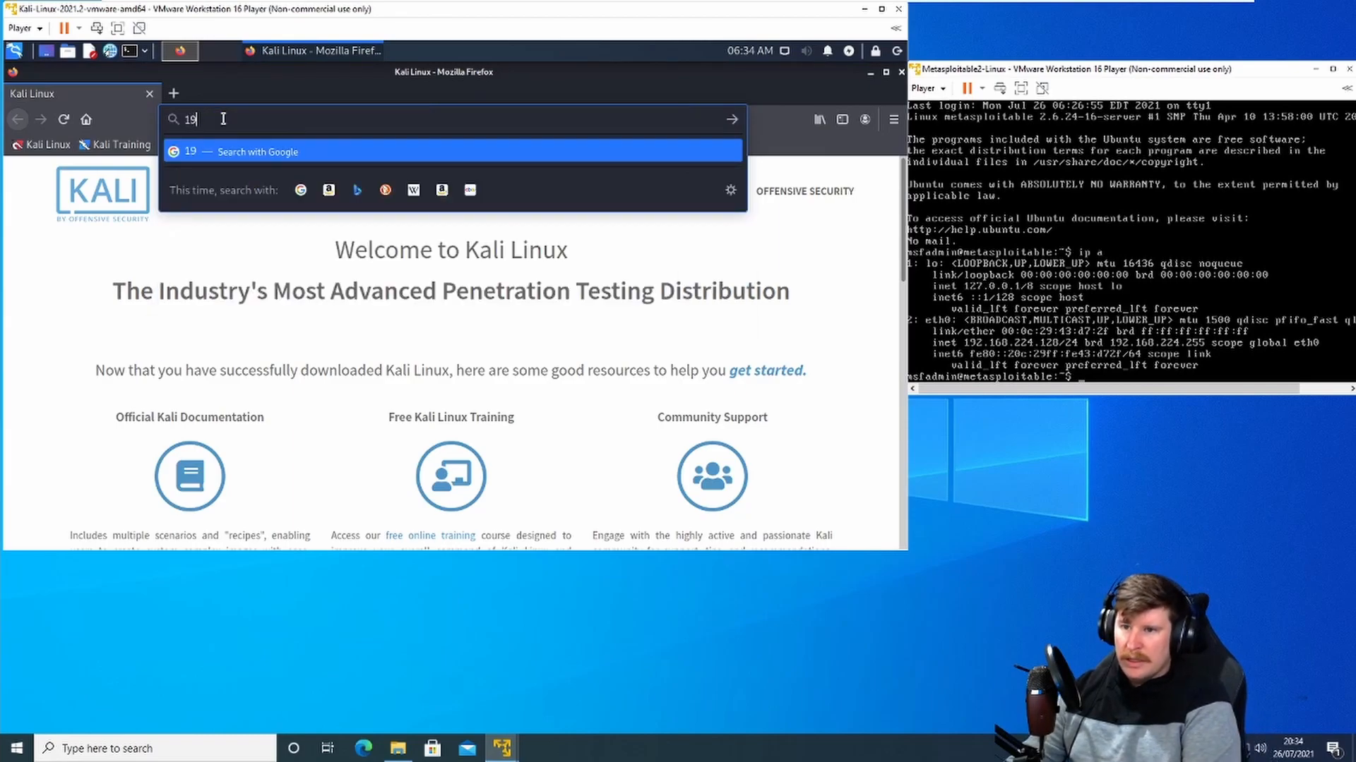
text(2.168.)
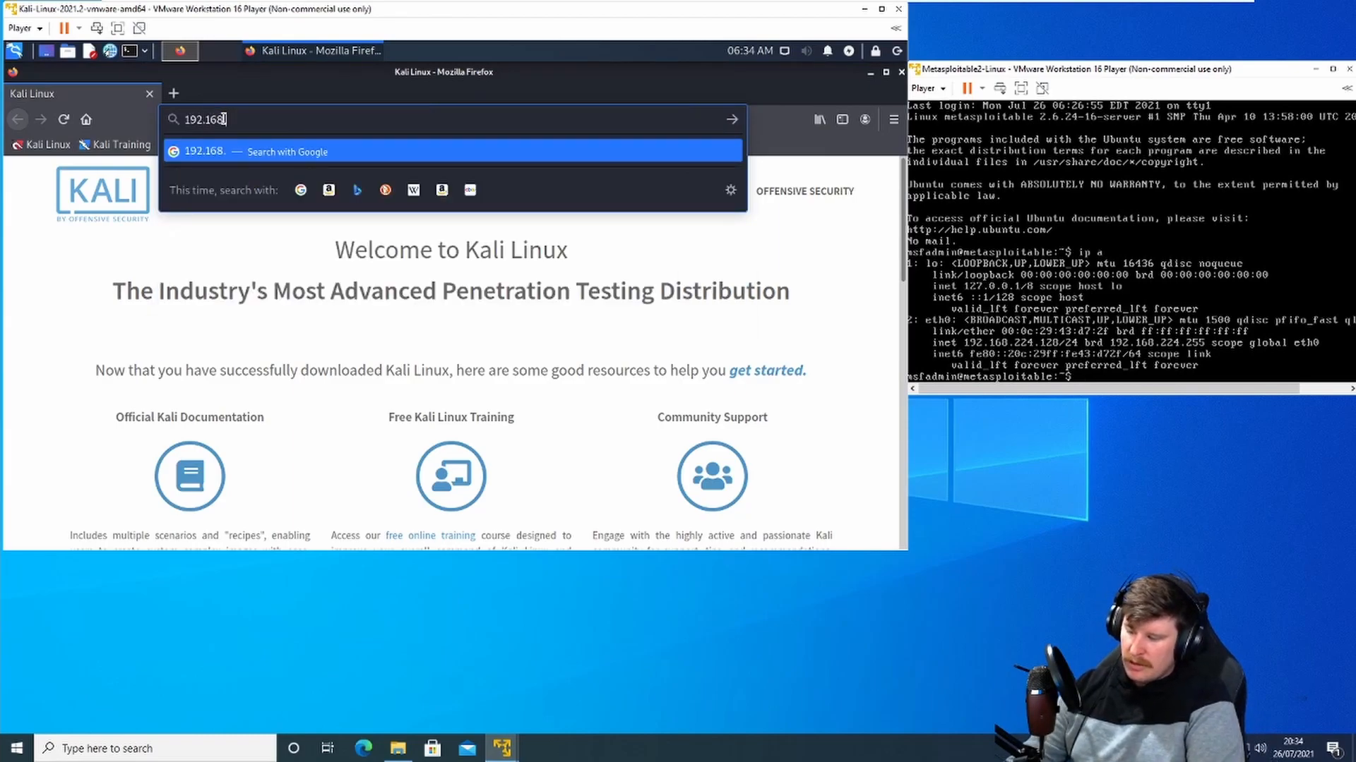
text(224.128)
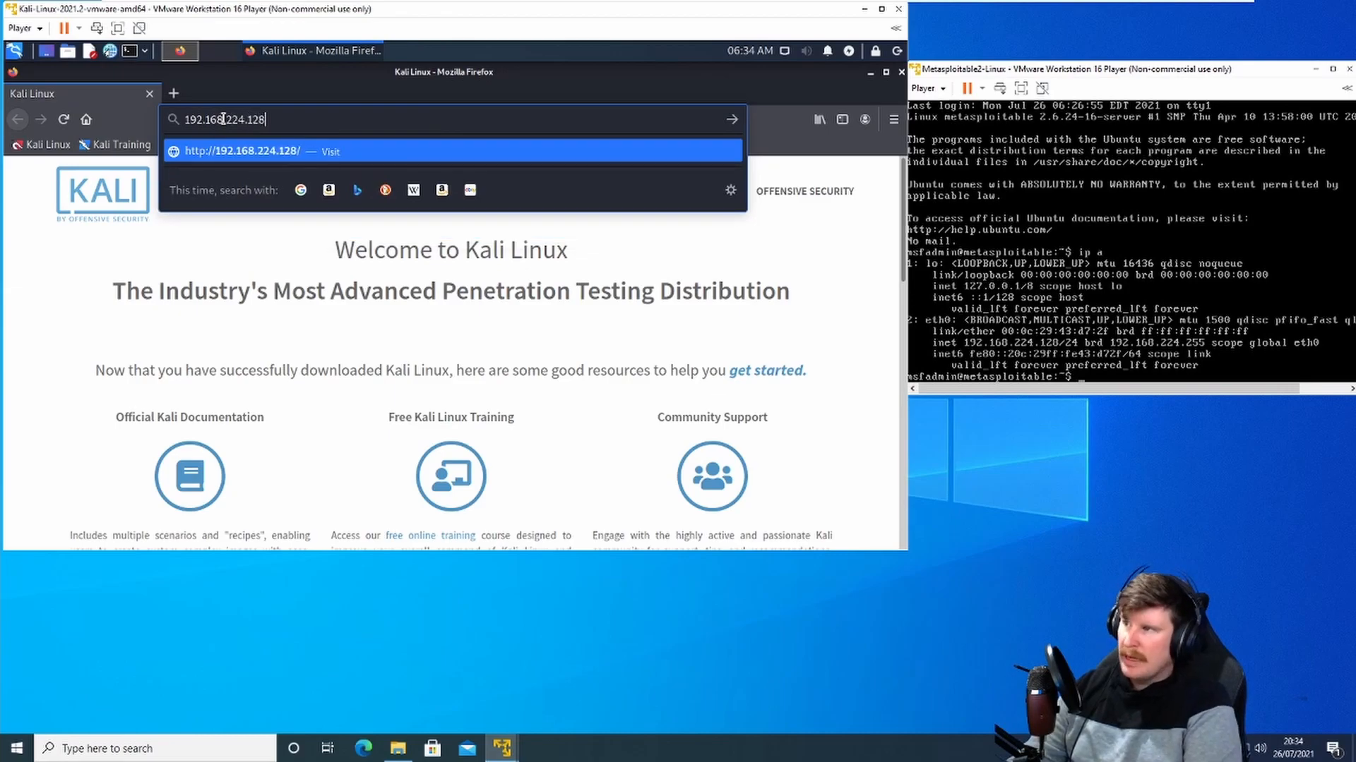
key(Return)
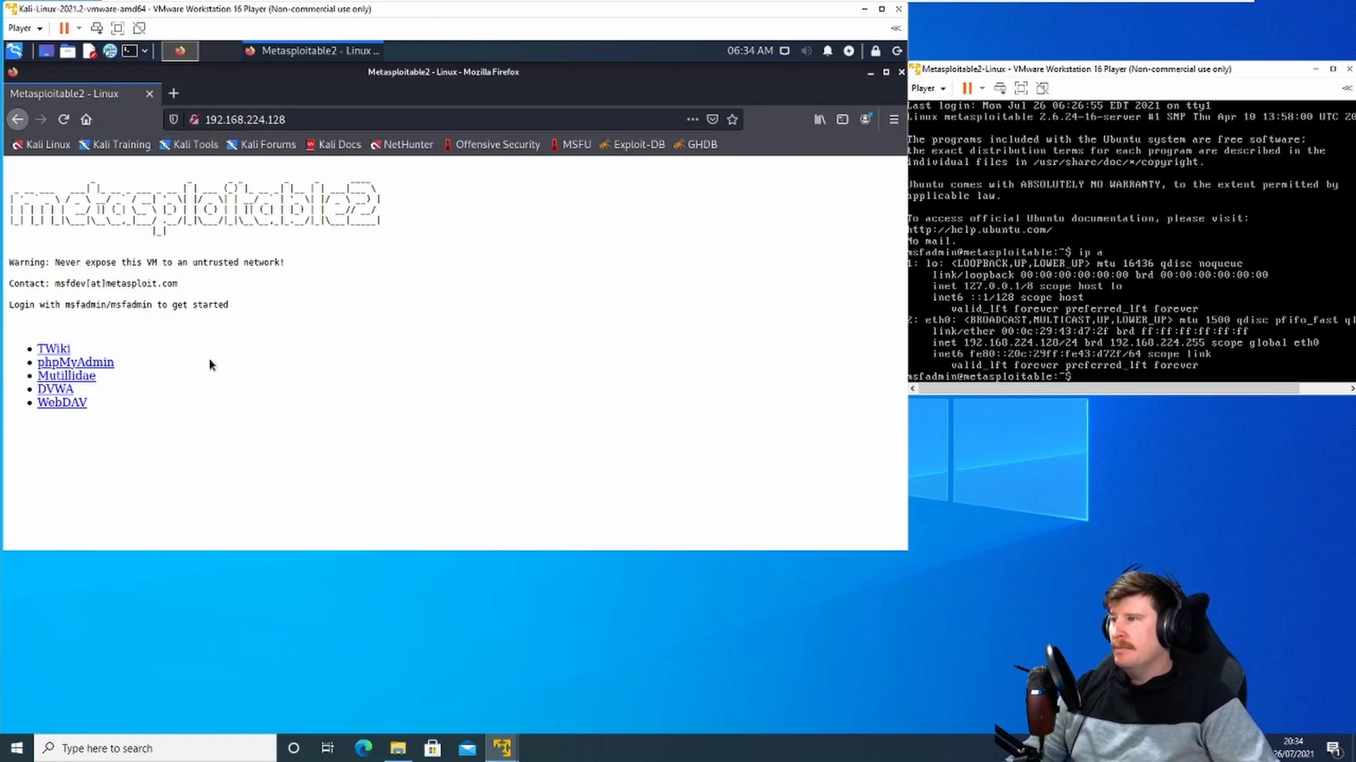